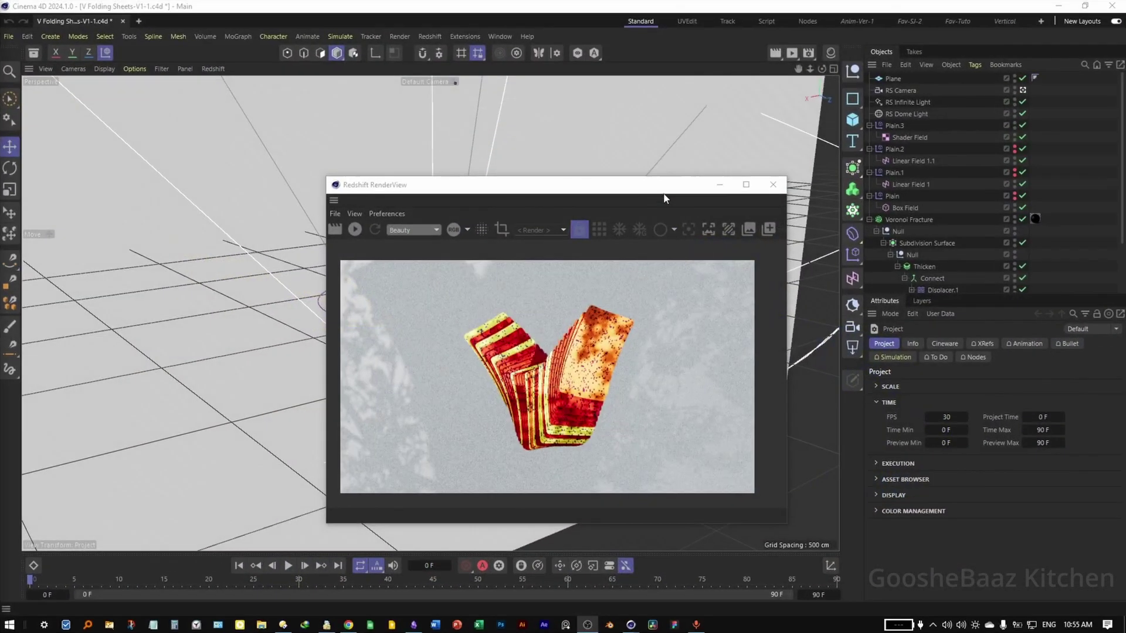
- Move the render preview clear of the viewport and examine the finished folding-sheets model in the reference project
mouse_move(577, 183)
left_mouse_down()
mouse_move(535, 337)
mouse_move(544, 217)
mouse_move(994, 287)
left_mouse_up()
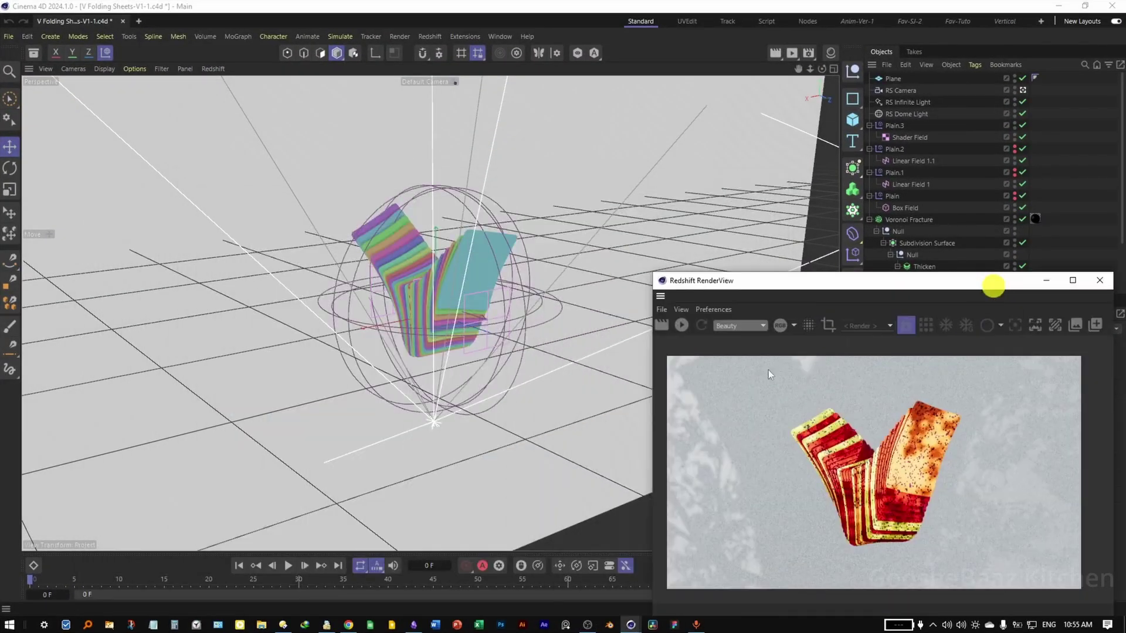
left_click(620, 530)
key("3")
left_click_drag(418, 321, 462, 314)
key("2")
left_click_drag(413, 268, 360, 317)
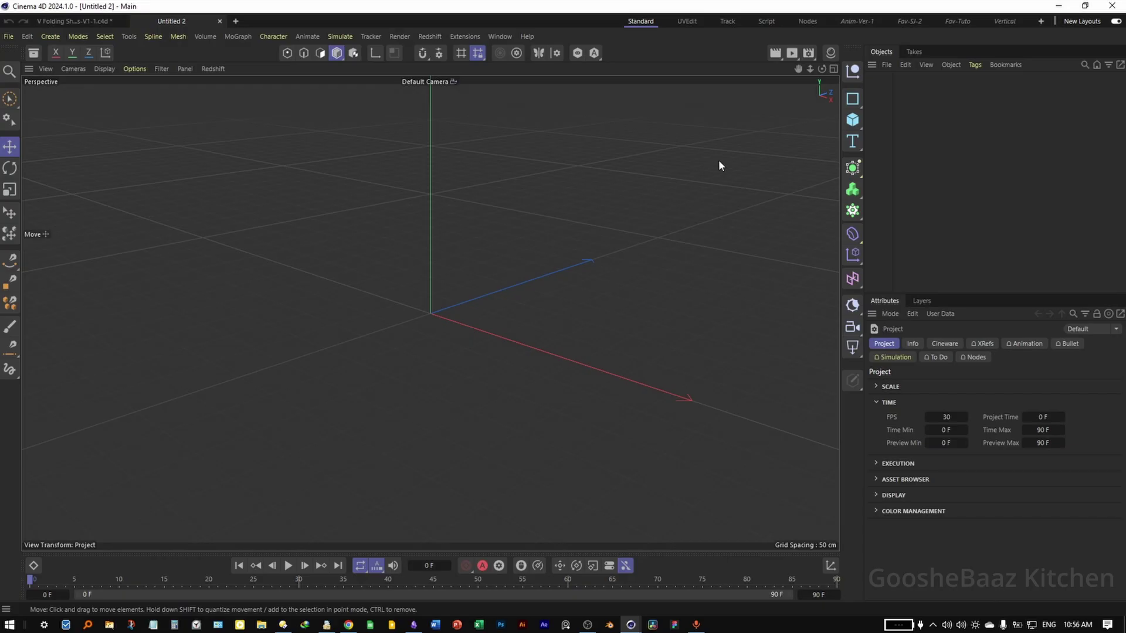
- Add a plane with width 230 cm and height 280 cm, and set its orientation to -Z
left_click_drag(853, 120, 915, 167)
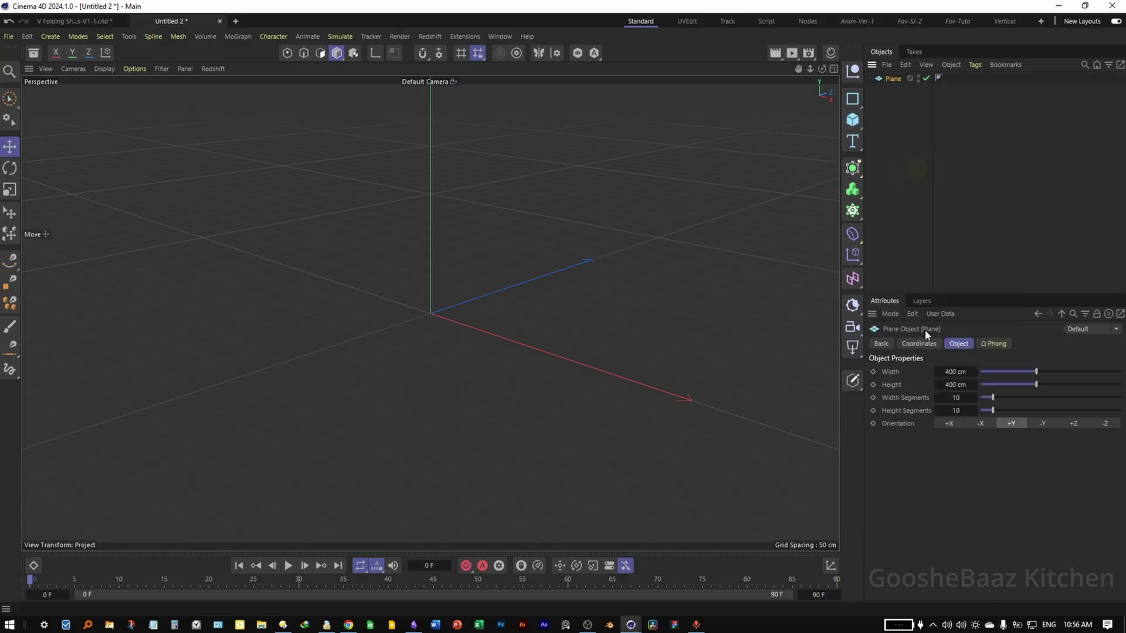
left_click(956, 372)
key("ctrl+a")
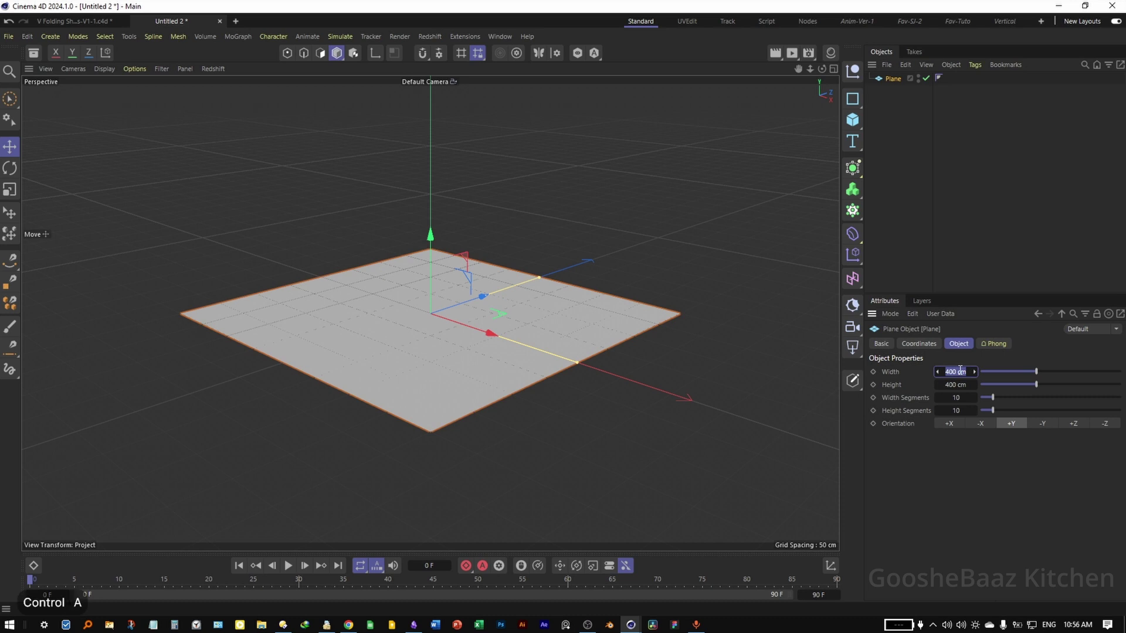
type("230")
key("Tab")
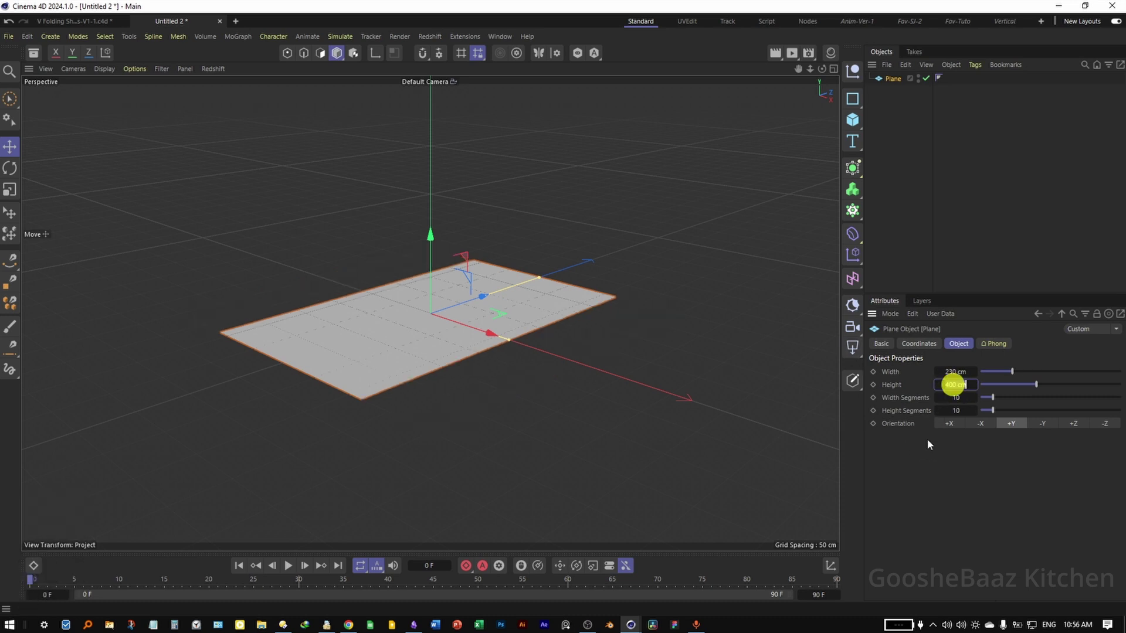
type("280")
key("Return")
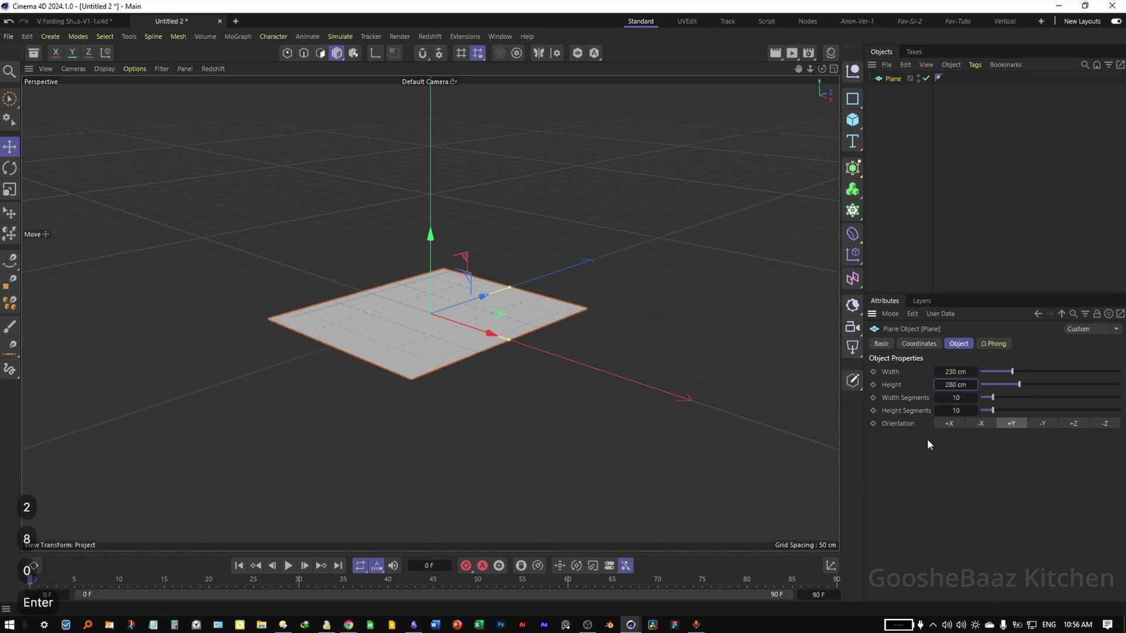
left_click(1106, 423)
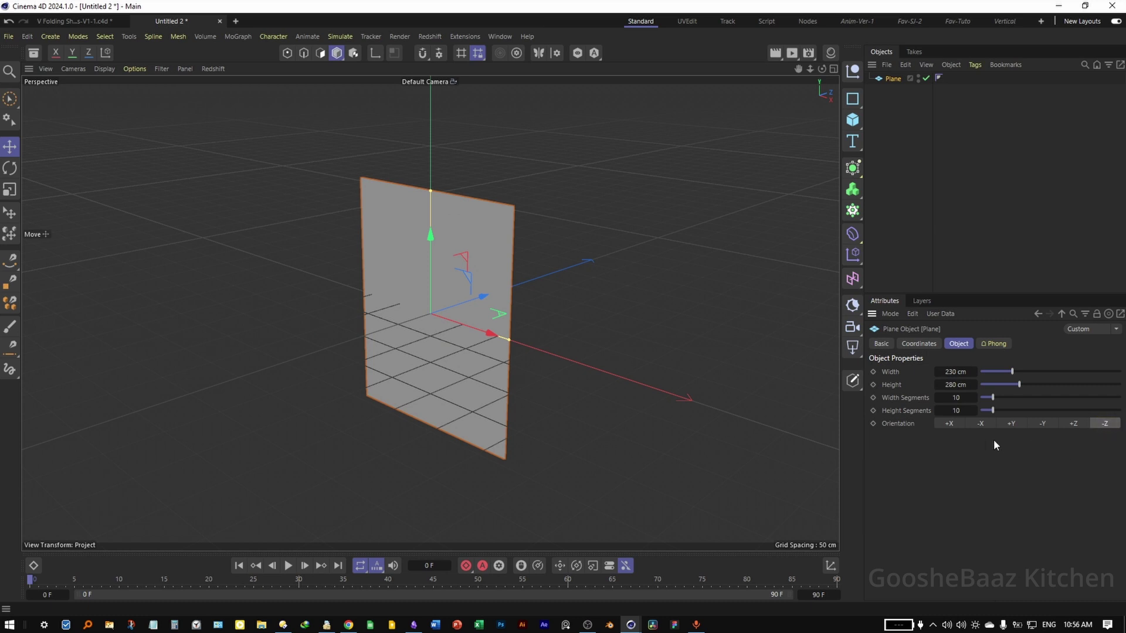
- Set the plane to 2 width segments and 3 height segments
double_click(955, 398)
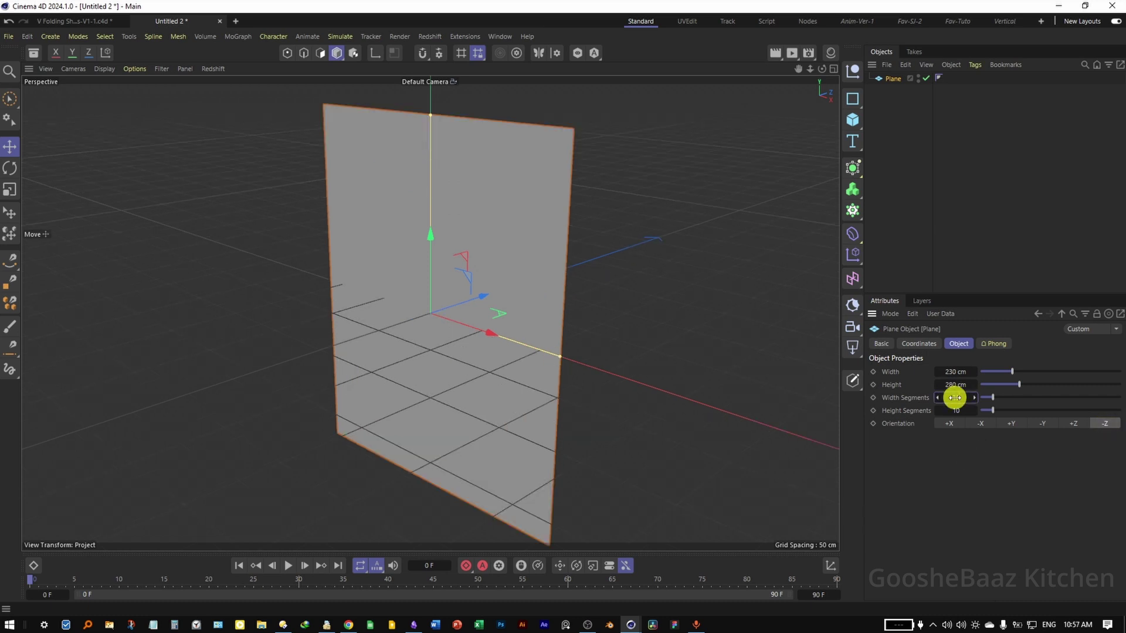
type("2")
left_click(962, 461)
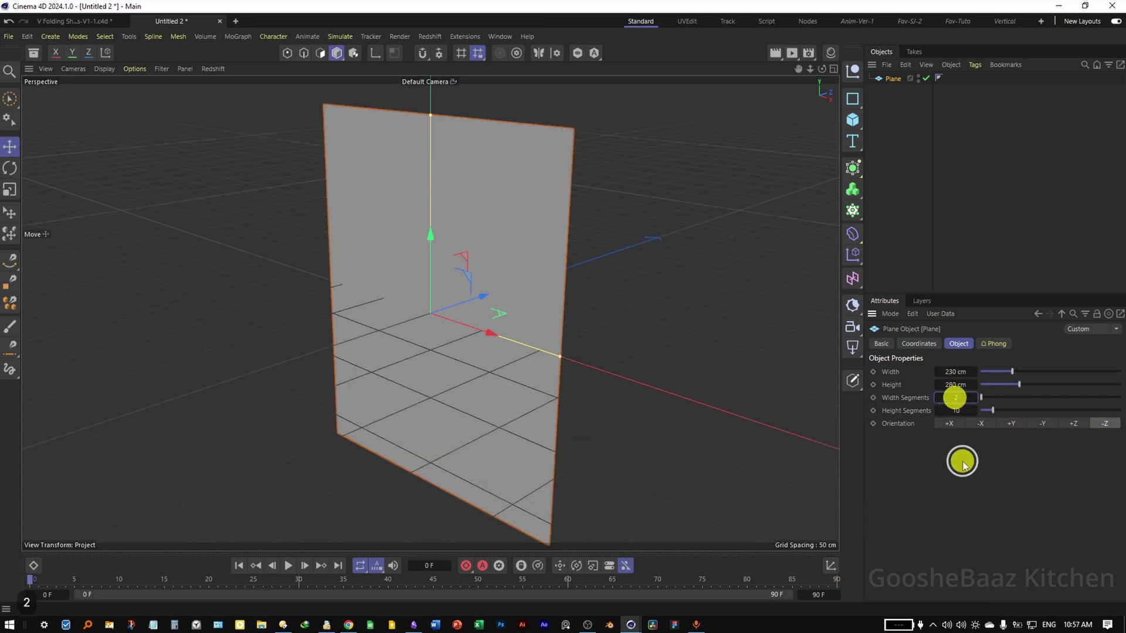
double_click(960, 411)
type("2")
key("Return")
- Display the viewport geometry shaded with its mesh lines and hide the workplane grid
left_click(670, 341)
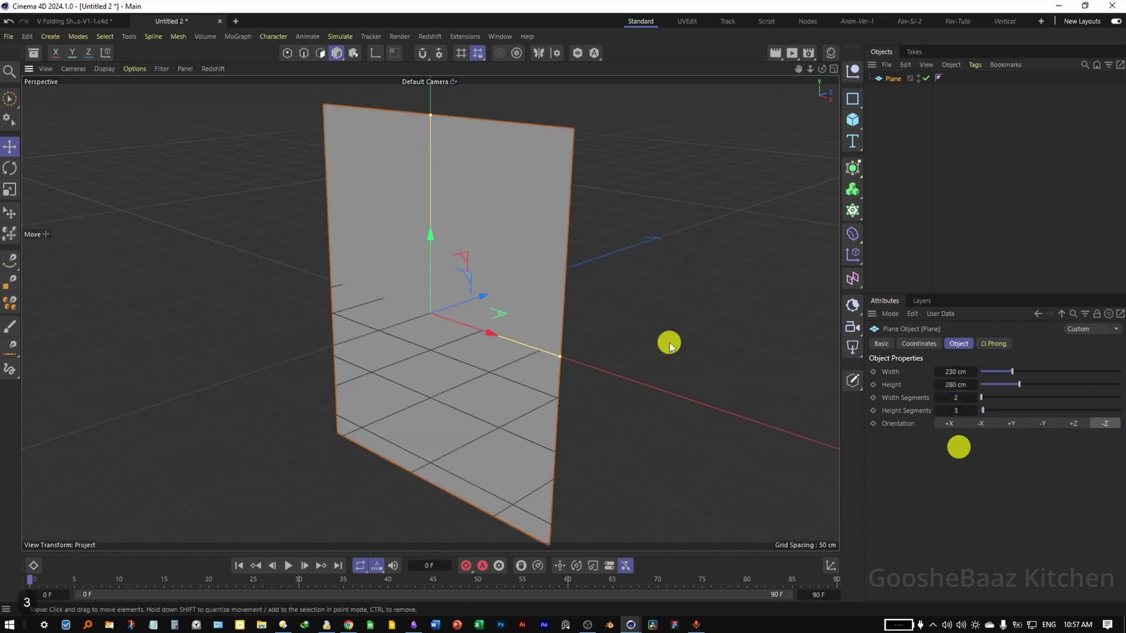
key("n")
key("d")
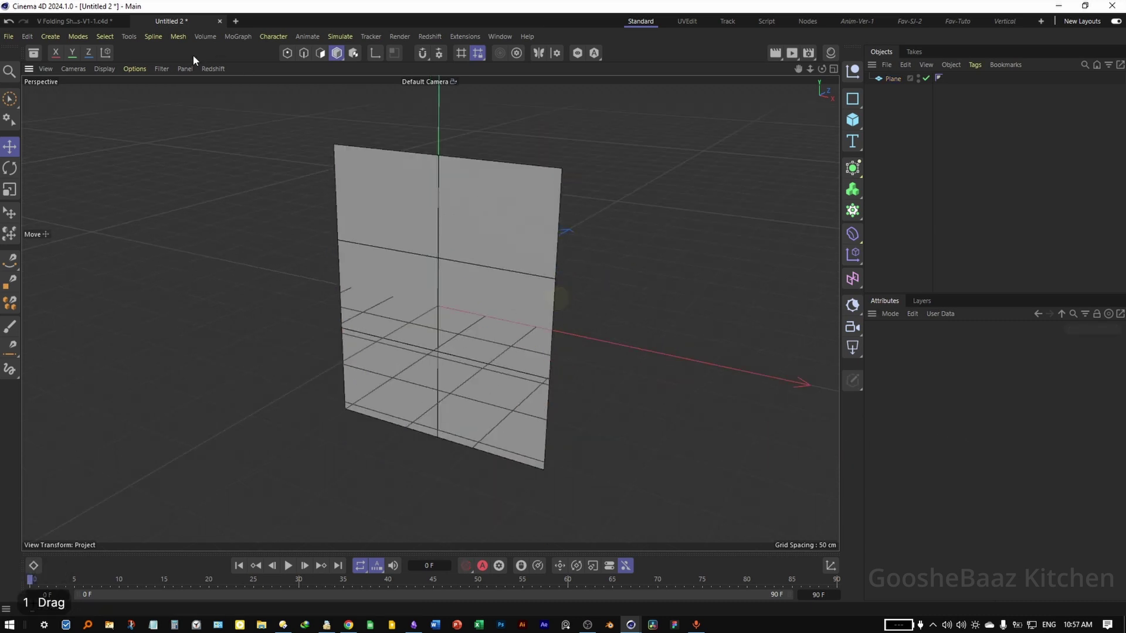
left_click(191, 69)
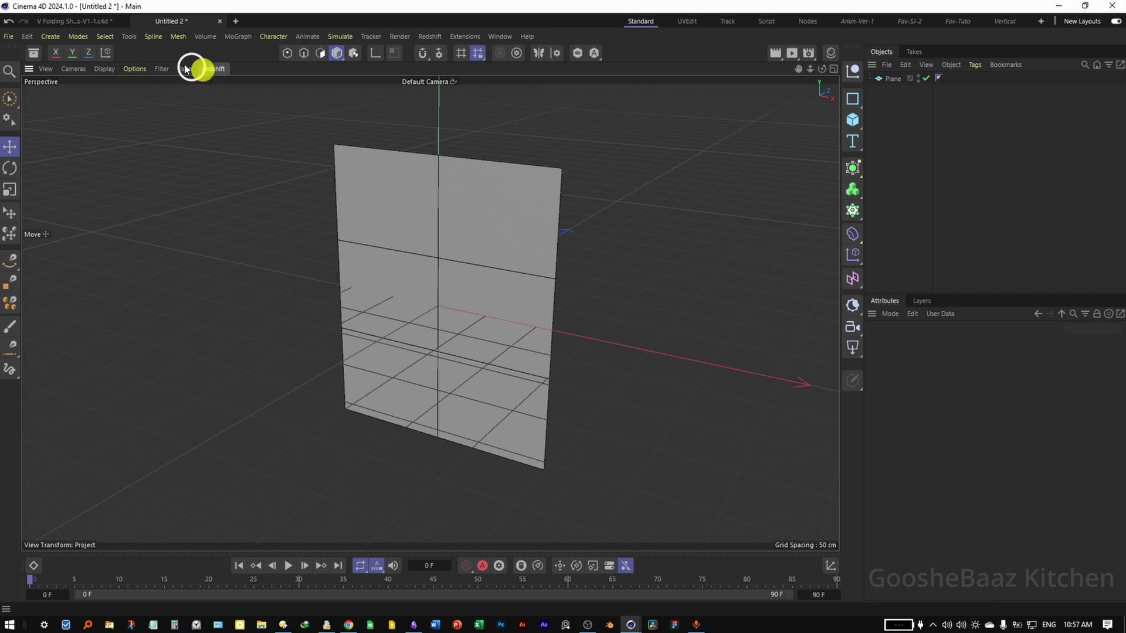
mouse_move(163, 69)
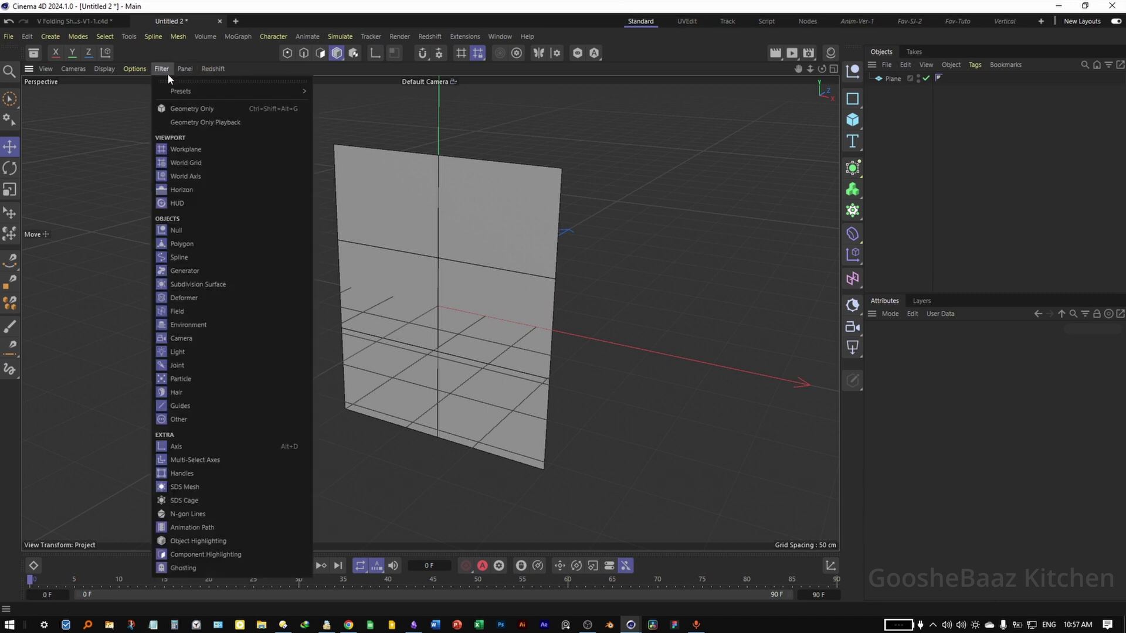
left_click(189, 146)
left_click_drag(626, 350, 621, 354)
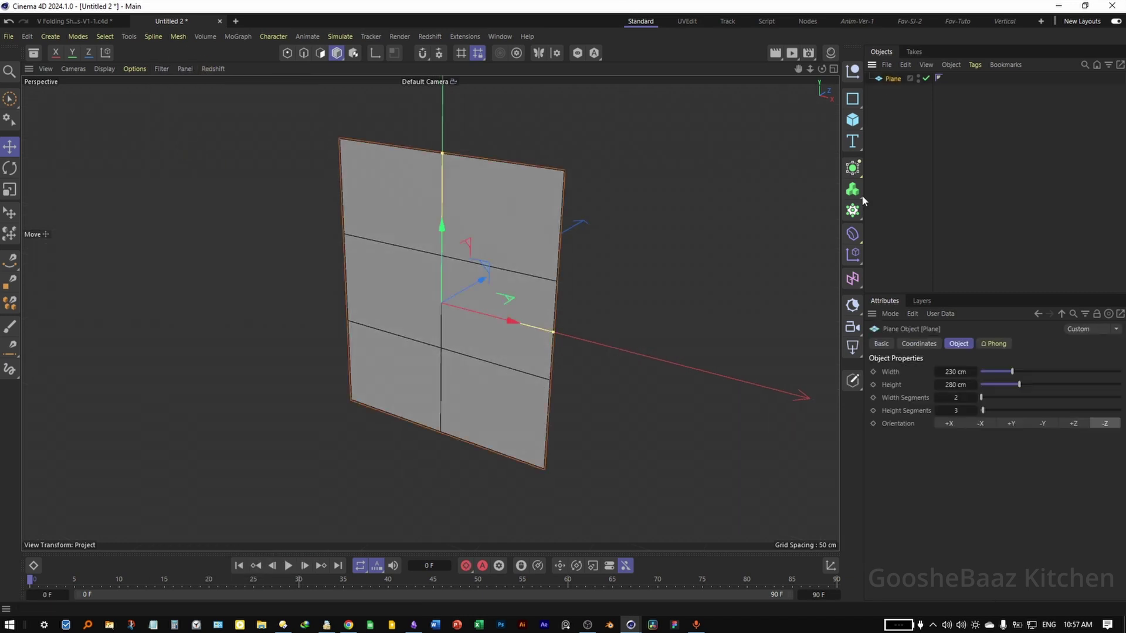
- Make the plane a child of a Subdivision Surface and set the subdivision type to OpenSubdiv Bilinear
left_click(854, 170)
left_click_drag(855, 171, 895, 186)
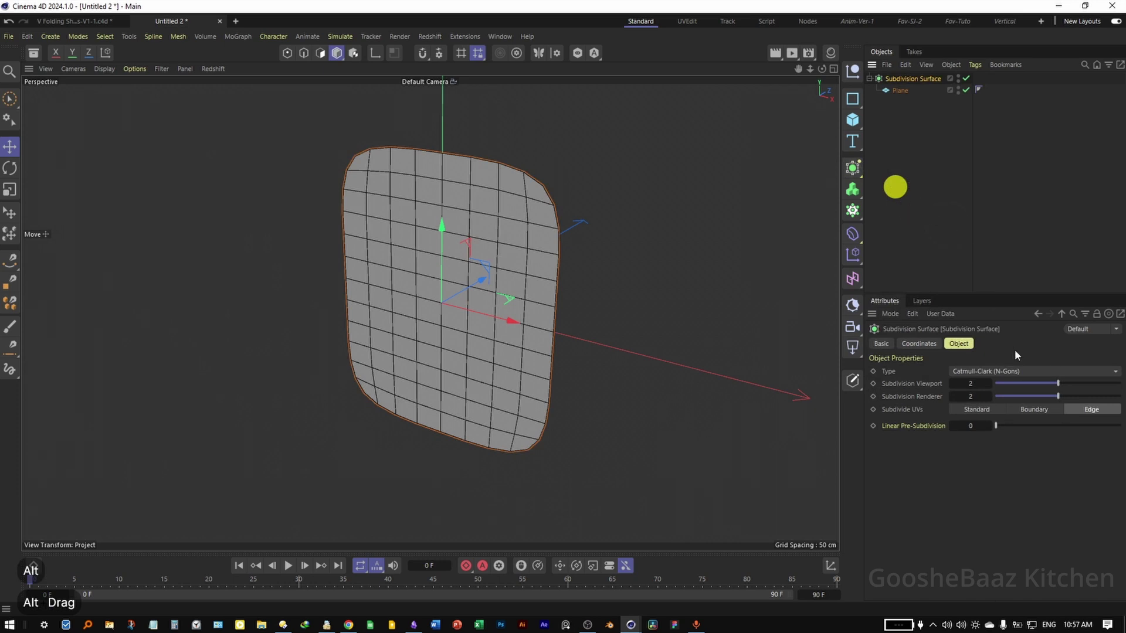
left_click(988, 371)
left_click(1023, 438)
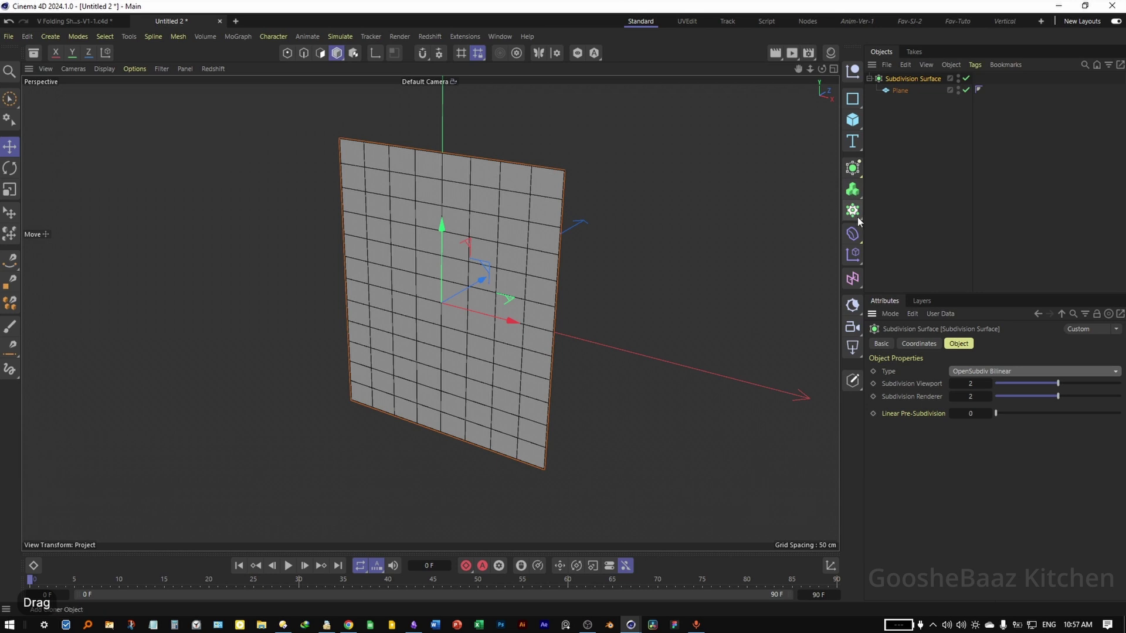
- Put the Subdivision Surface inside a Cloner set to Linear mode with a count of 17
left_click(852, 211, "alt")
left_click(966, 371)
left_click(1005, 415)
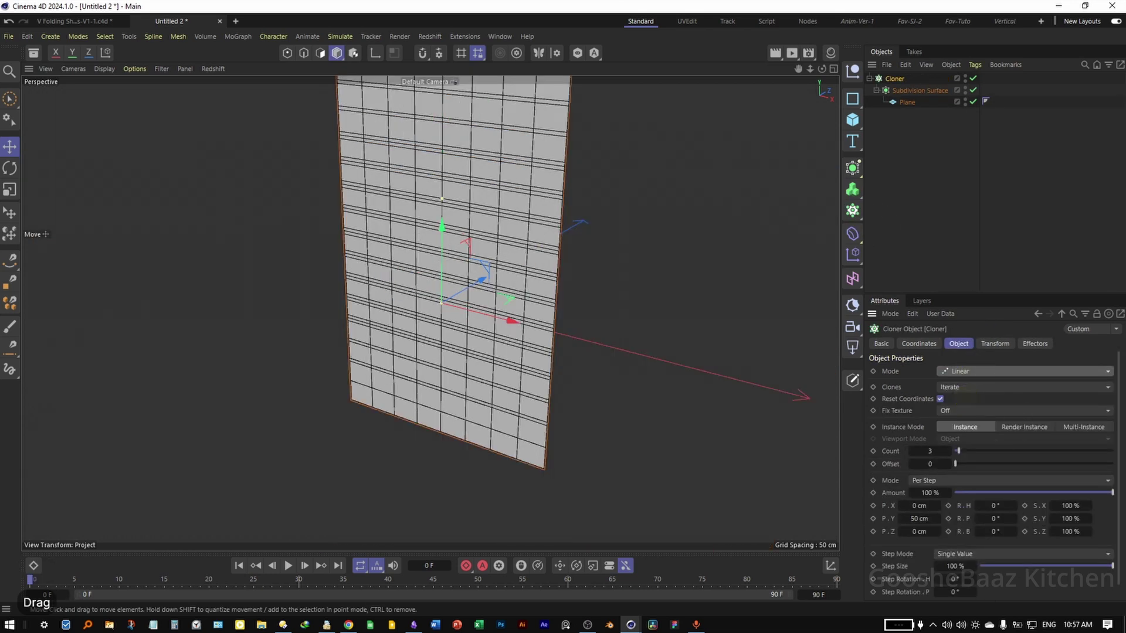
left_click(894, 78)
double_click(932, 450)
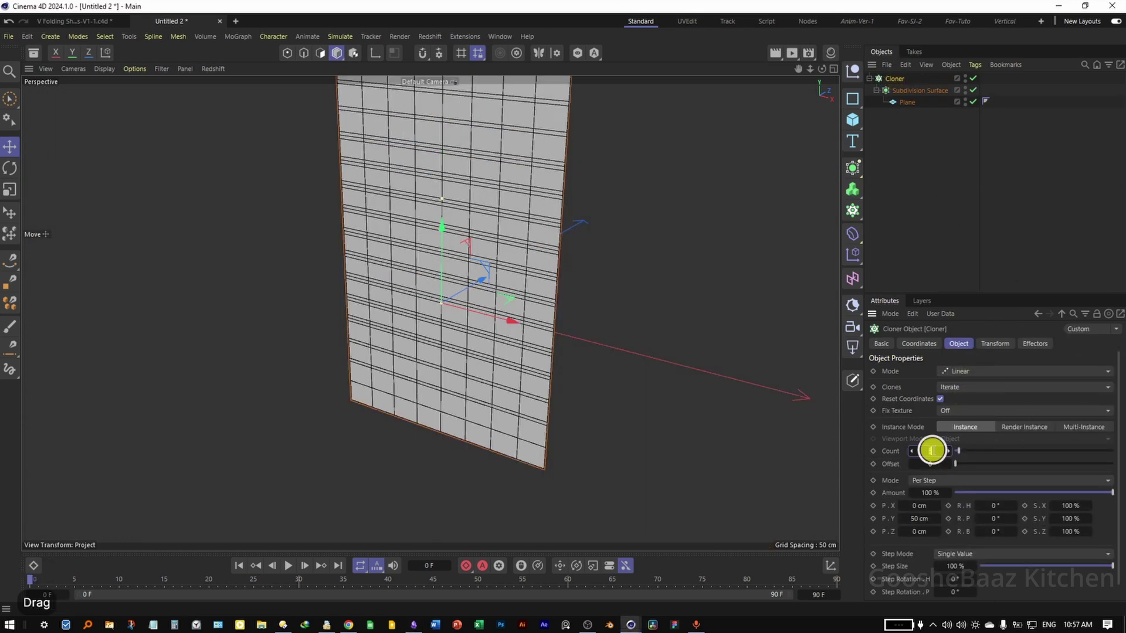
type("17")
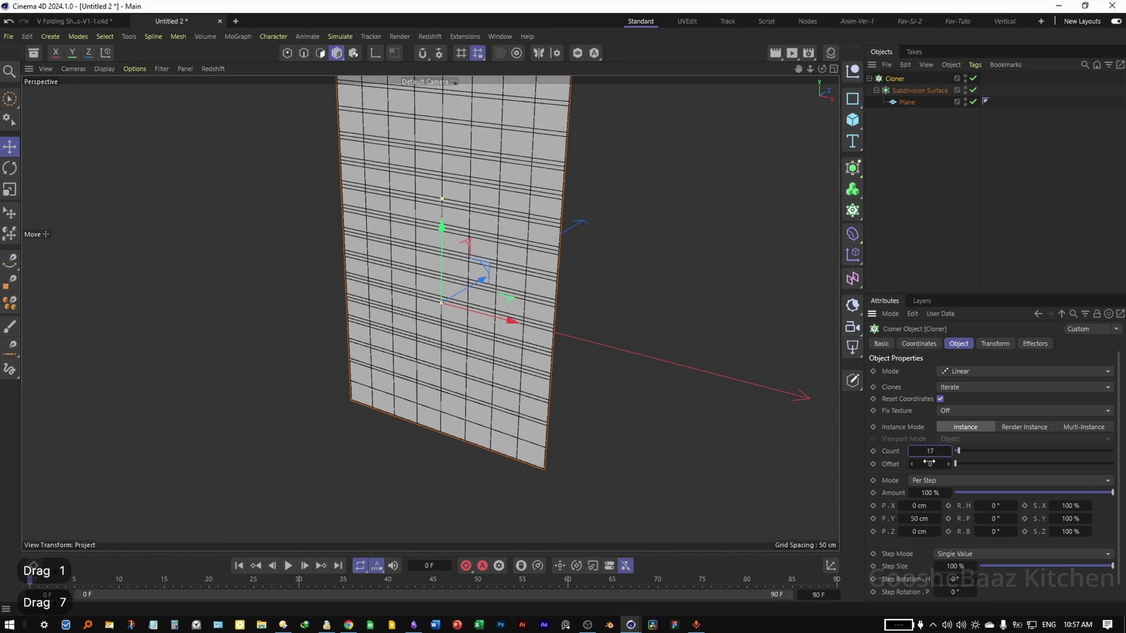
key("Return")
- Switch the cloner's spacing to End Point, with P.Y at 0 cm and P.Z at 150 cm
left_click(950, 481)
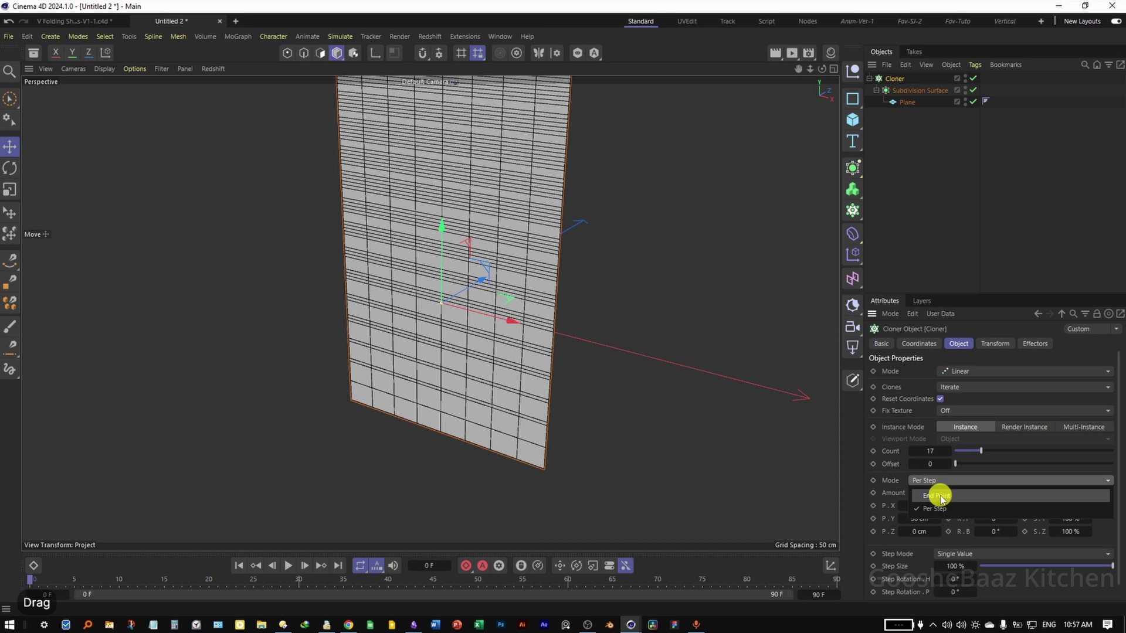
left_click(943, 496)
double_click(918, 520)
type("0")
key("Return")
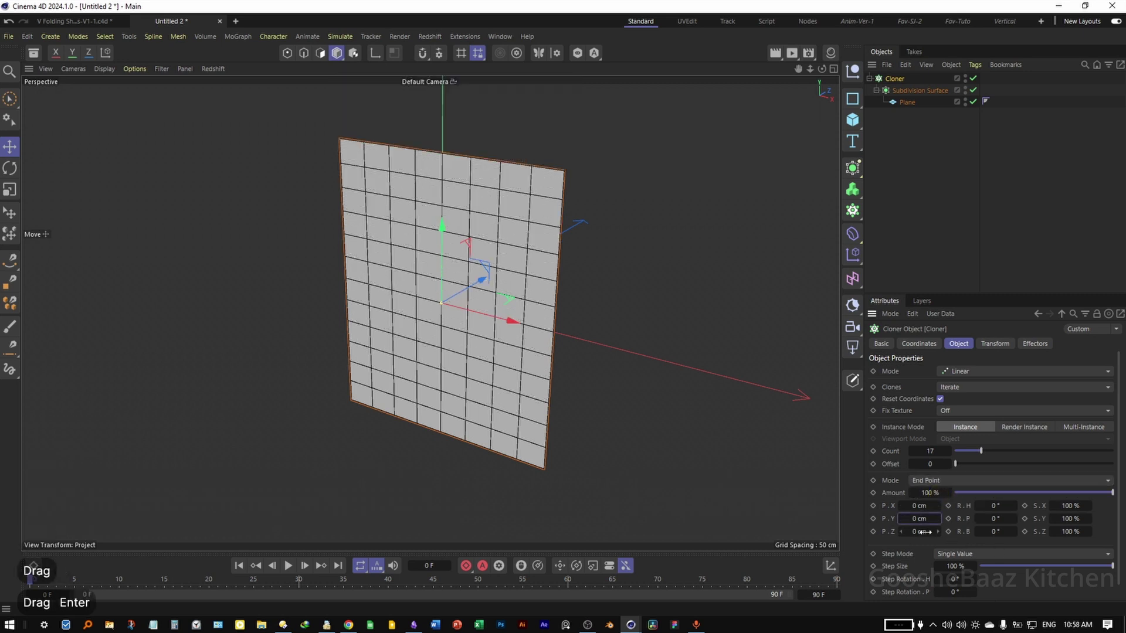
double_click(925, 532)
type("150")
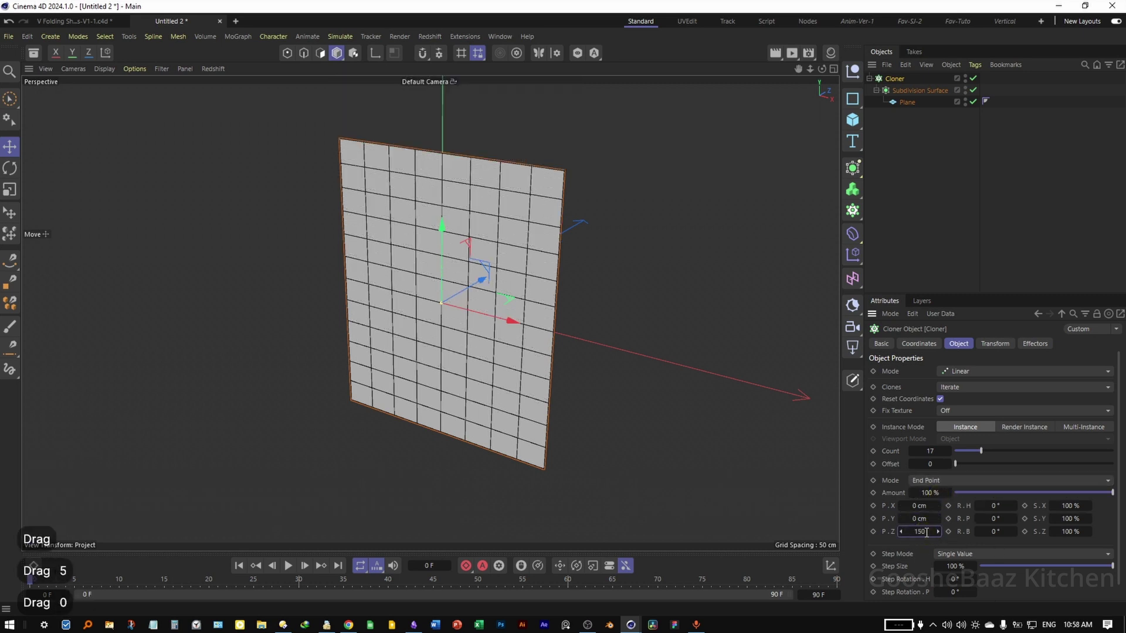
key("Return")
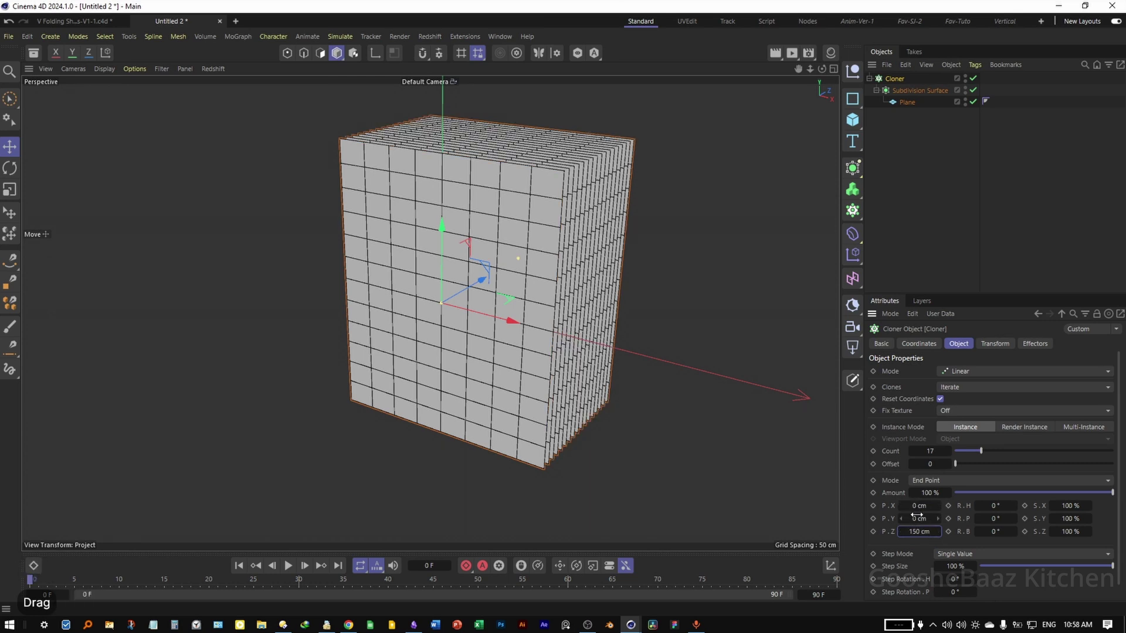
- Nest the Cloner under a Symmetry generator, with X mirroring off and Z set to + to -
left_click(717, 332)
left_click_drag(851, 167, 1002, 295)
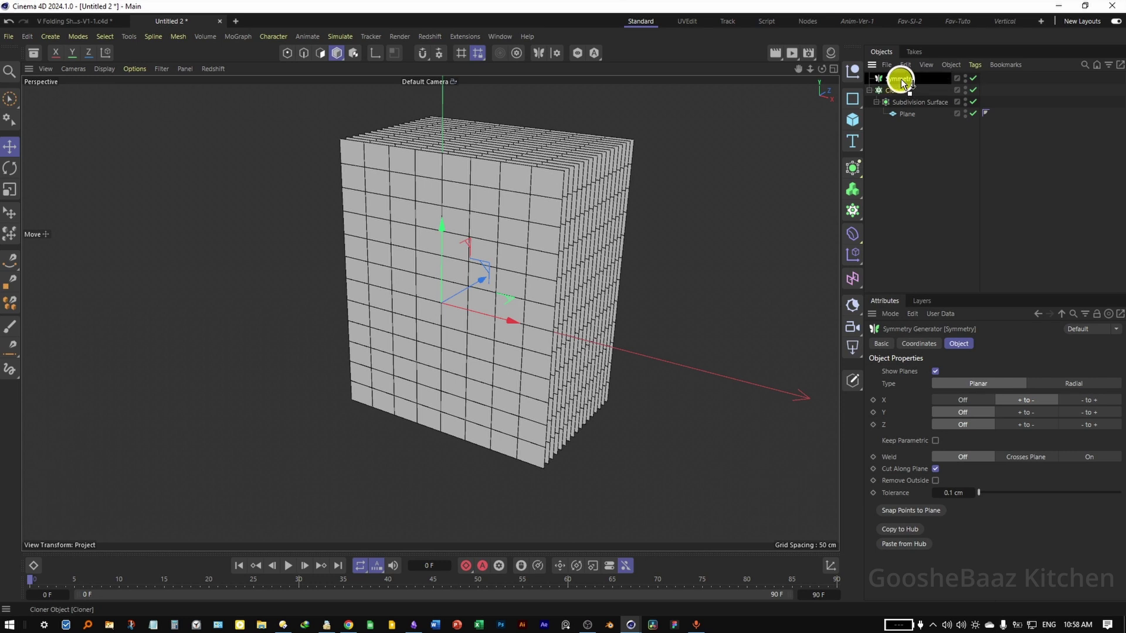
left_click_drag(902, 83, 898, 80)
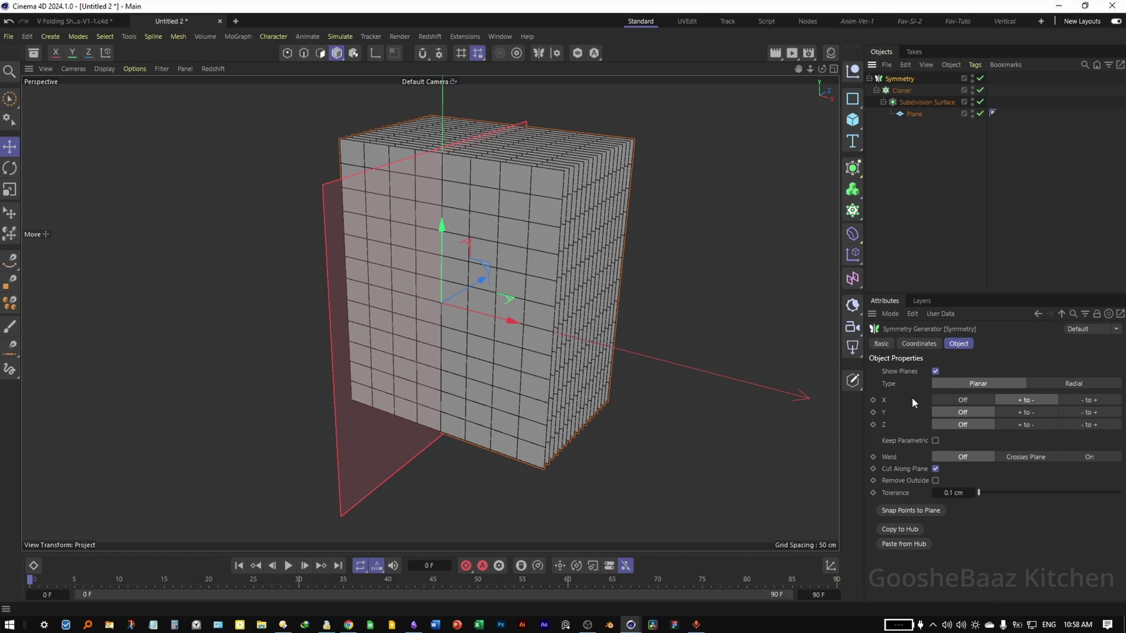
left_click(962, 400)
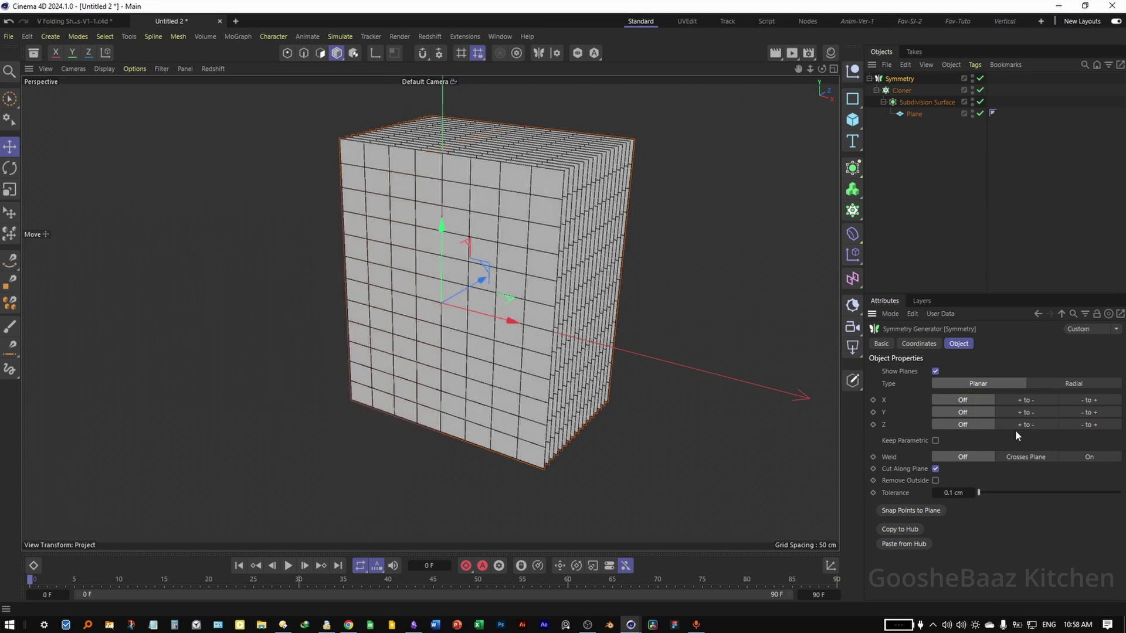
left_click(1027, 425)
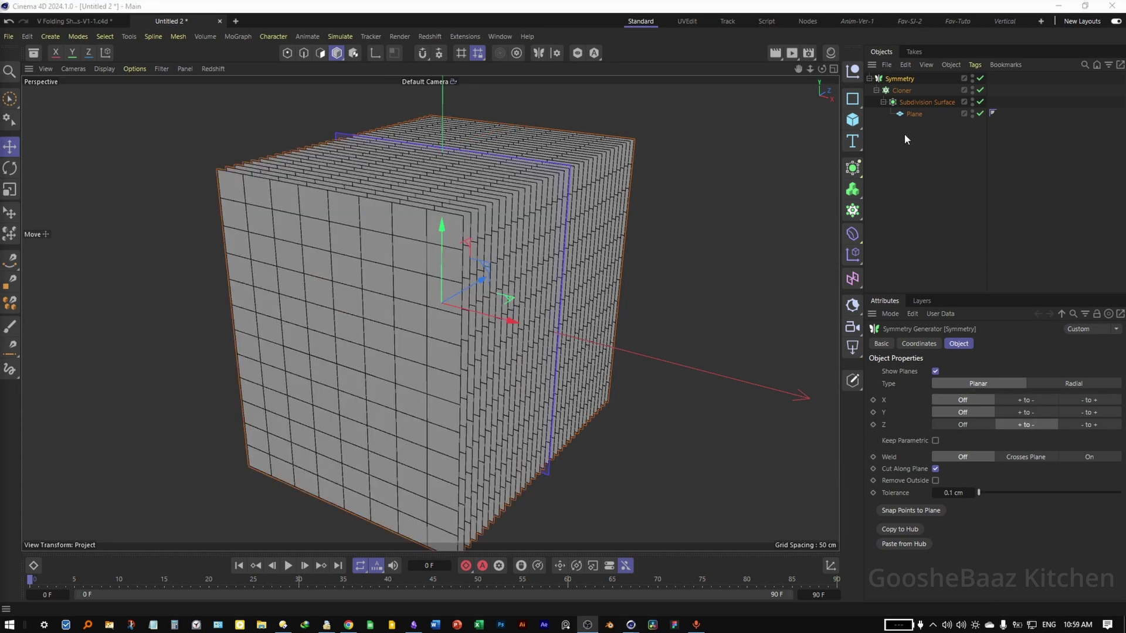
- Add a Plain effector to the Cloner and set its P.Y position to 400 cm
left_click(906, 92)
left_click(855, 254)
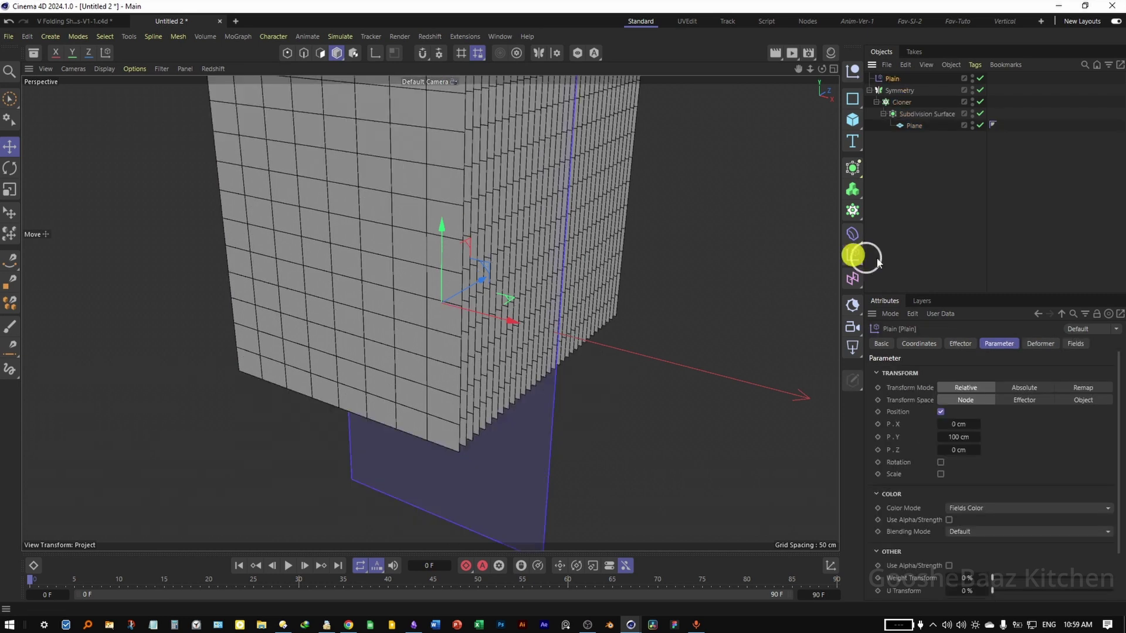
left_click(959, 437)
type("400")
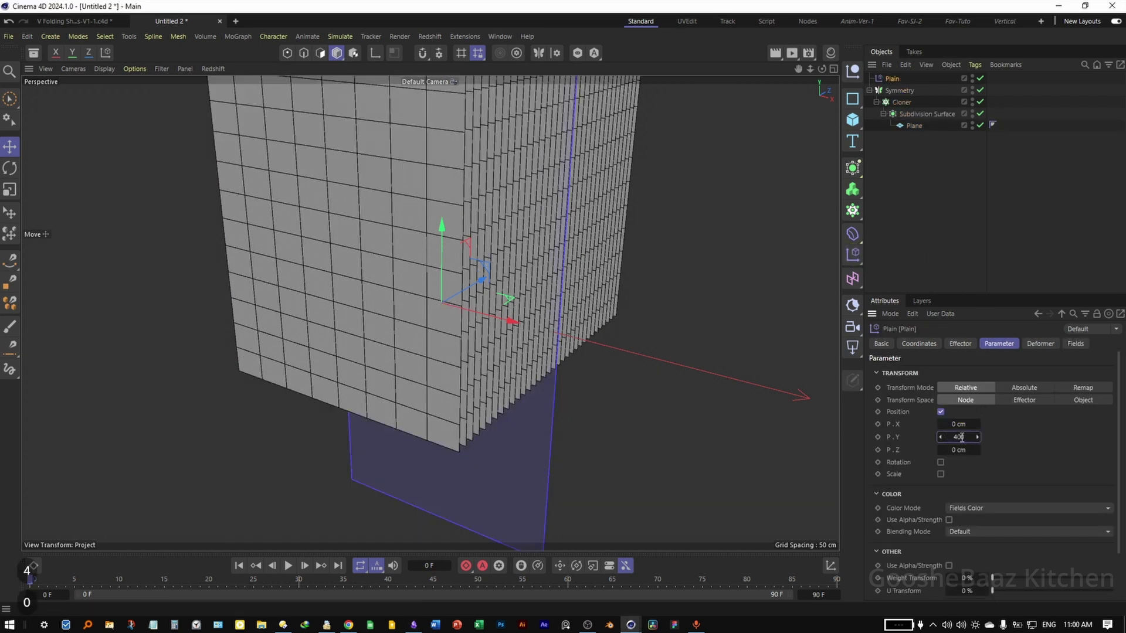
key("Return")
- Add a Box Field to the Plain effector to limit its influence
left_click_drag(581, 317, 457, 350)
left_click_drag(552, 303, 479, 370)
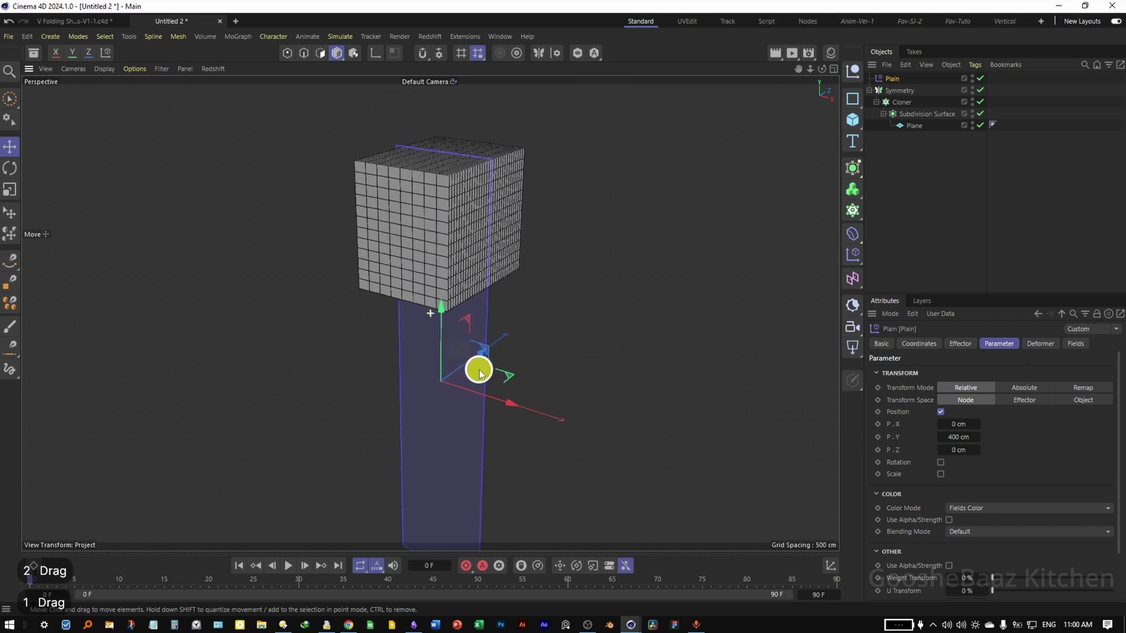
left_click_drag(449, 329, 437, 326)
left_click(1075, 344)
left_click(894, 461)
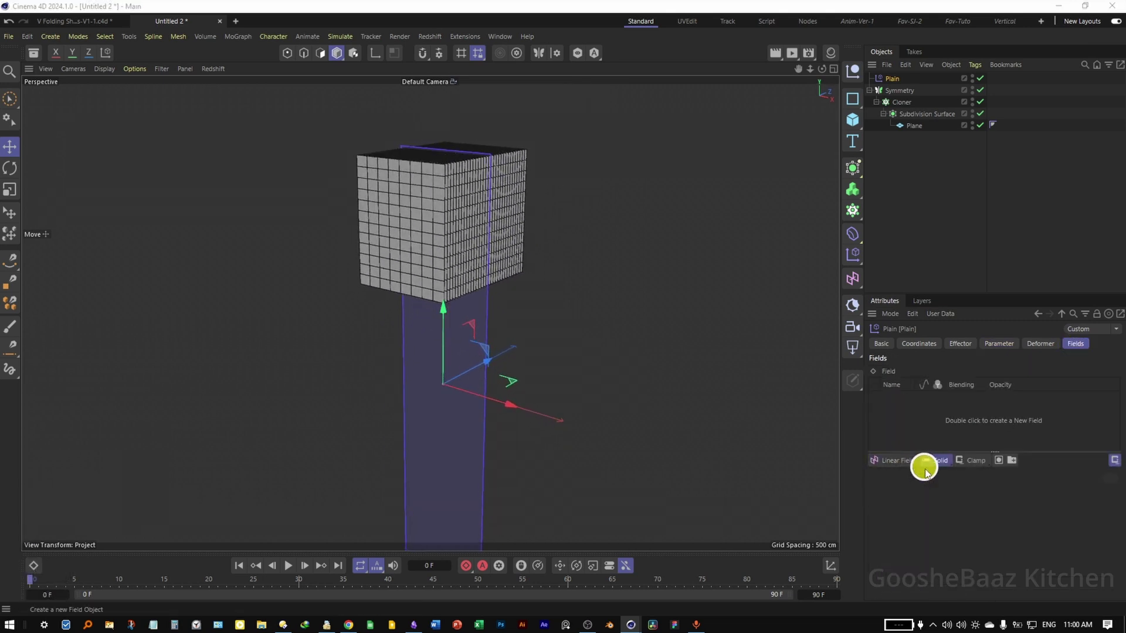
left_click(899, 472)
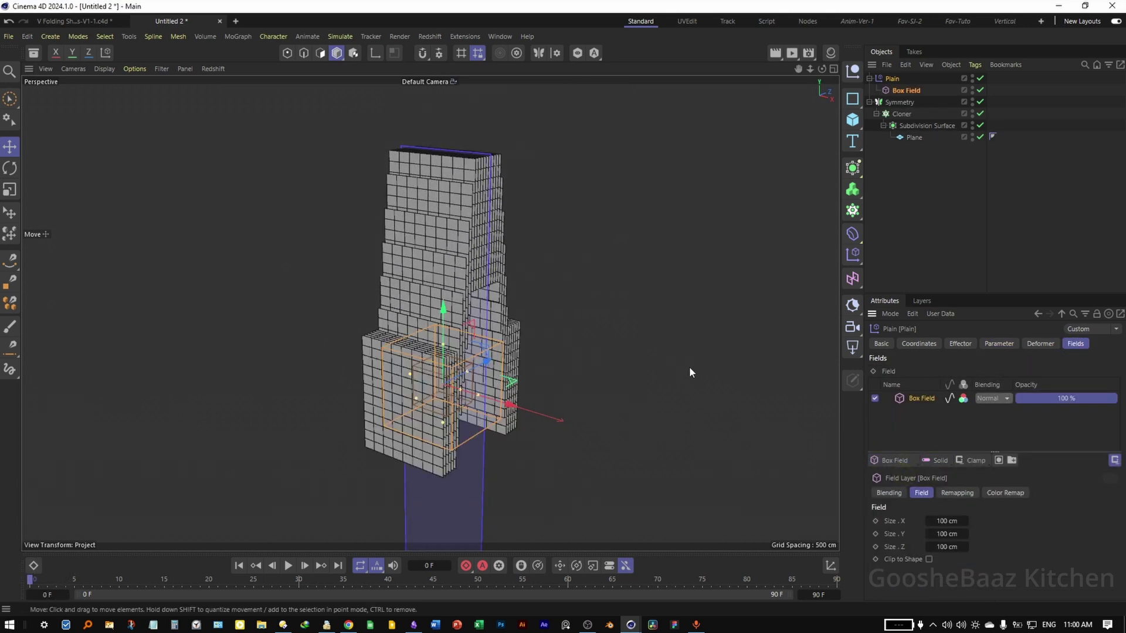
- Resize the Box Field in the Right view to about 68 cm in Y and 192 cm in Z
key("F3")
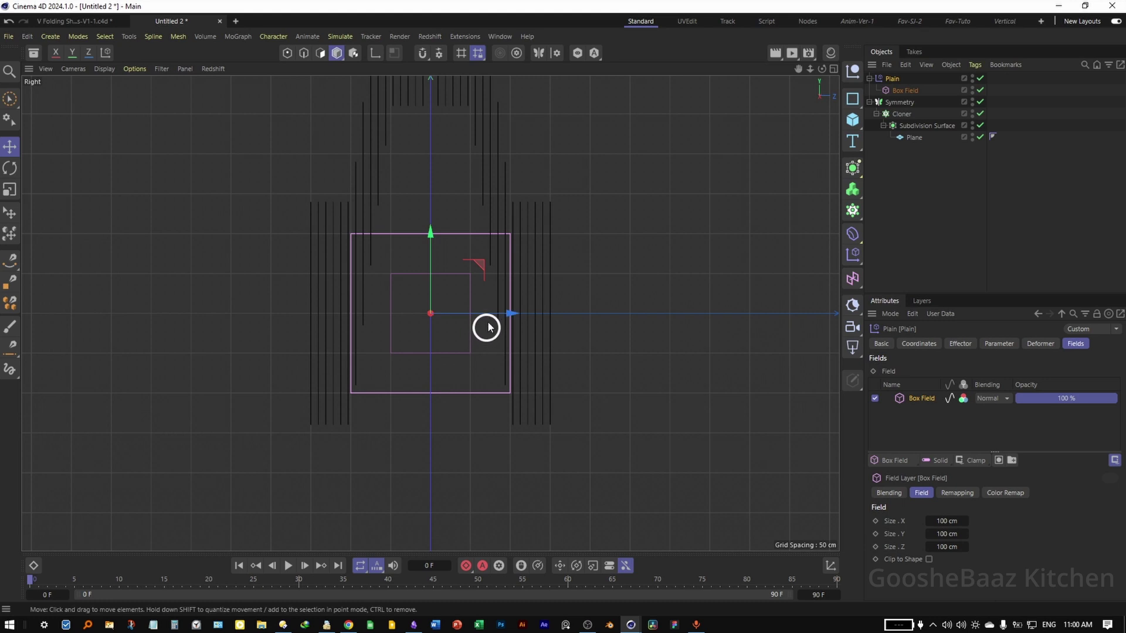
left_click(503, 258)
left_click(459, 243)
left_click_drag(350, 313, 277, 313)
left_click_drag(431, 233, 430, 259)
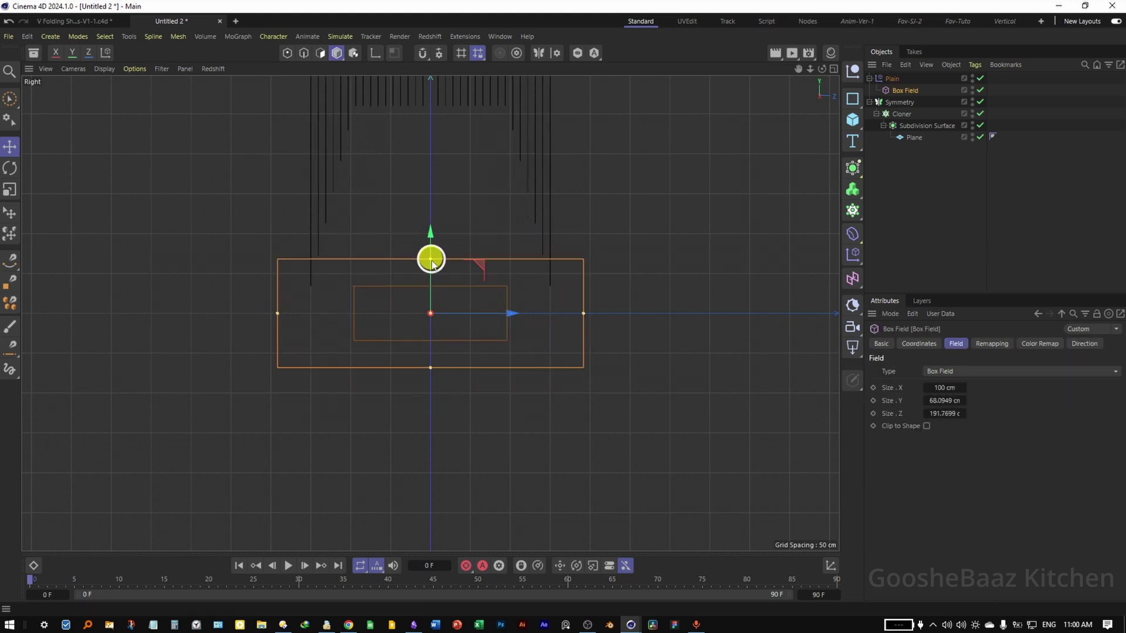
left_click(504, 342)
key("F1")
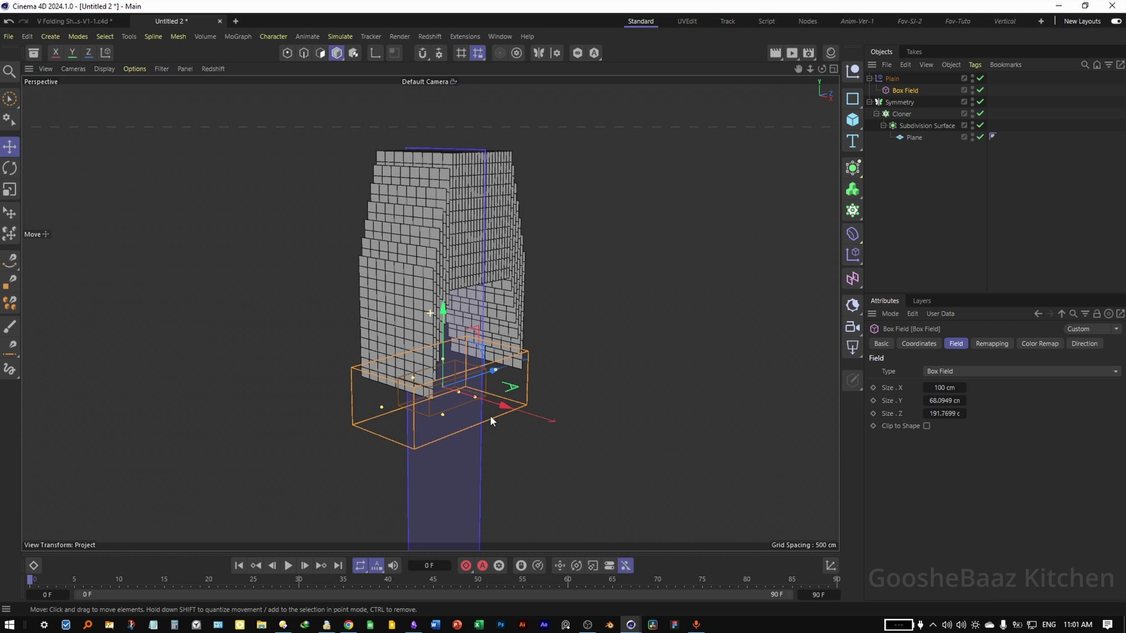
- Invert the remapping of the Box Field
left_click_drag(448, 389, 443, 389)
key("ctrl+z")
left_click(908, 92)
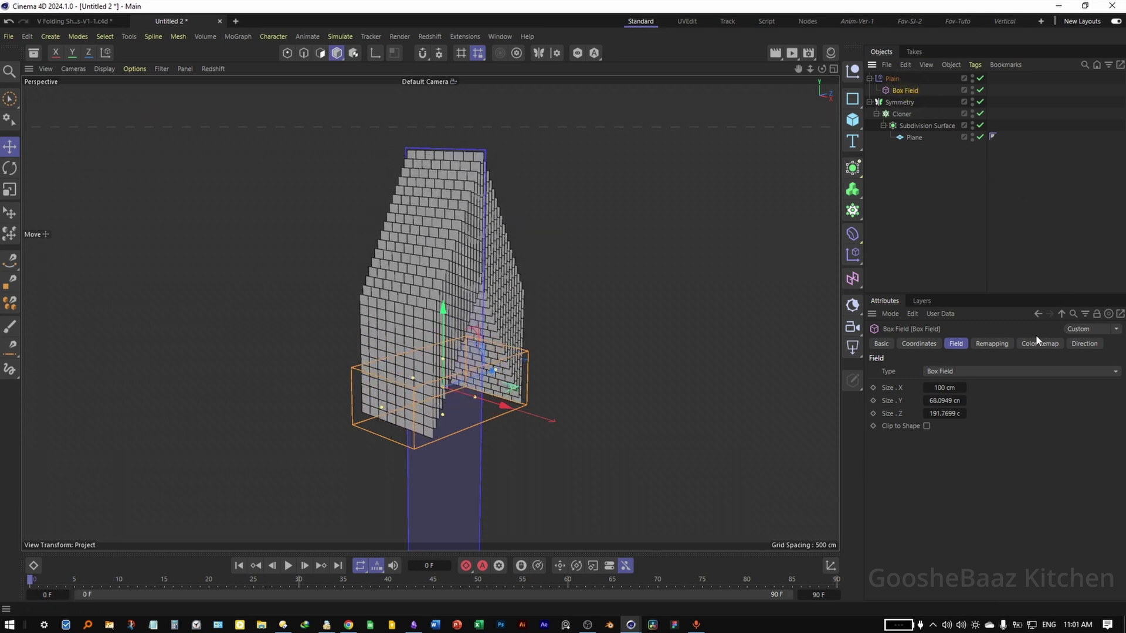
left_click(998, 344)
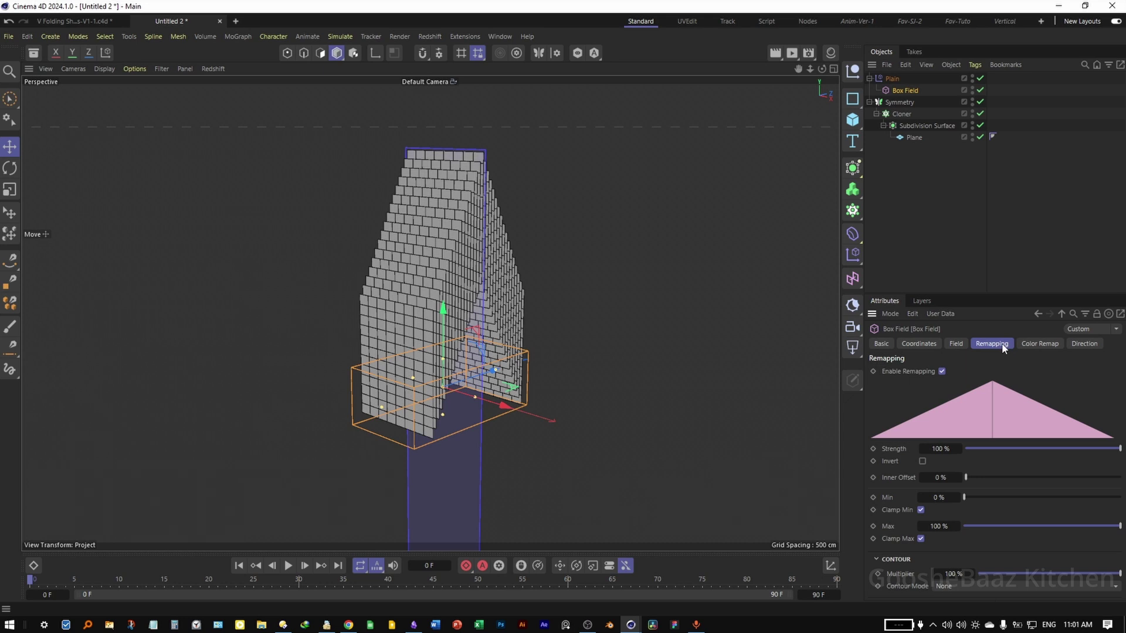
left_click(922, 461)
- Set the Box Field's contour mode to Curve and pull both spline tangents inward to form a smooth S-curve
left_click(942, 586)
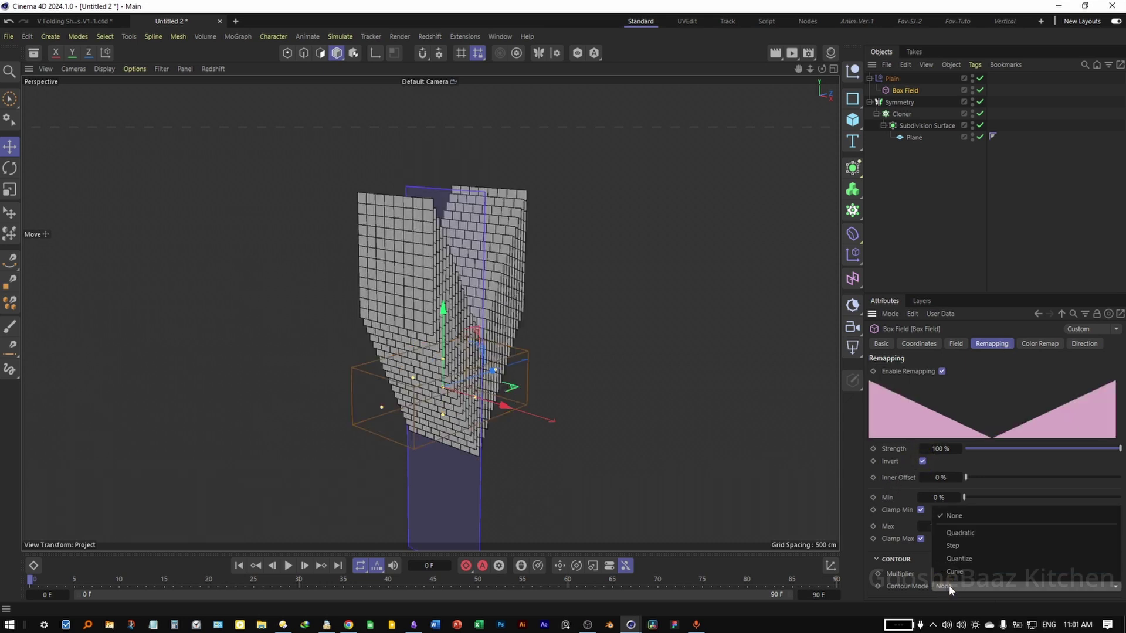
left_click(962, 570)
left_click(964, 524)
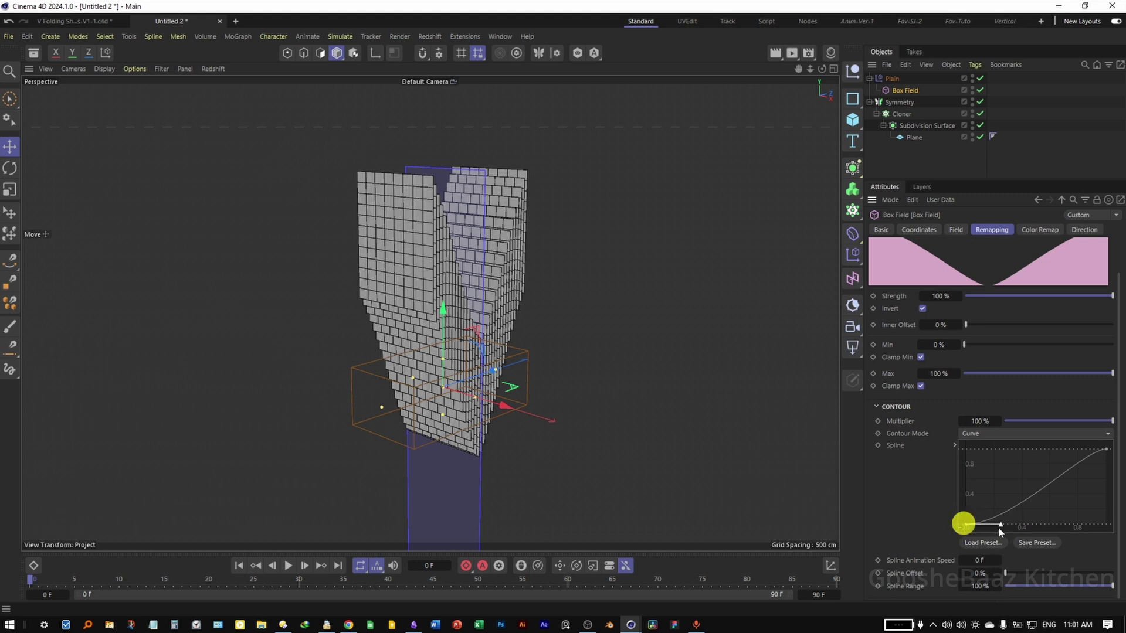
left_click_drag(1003, 524, 1047, 524)
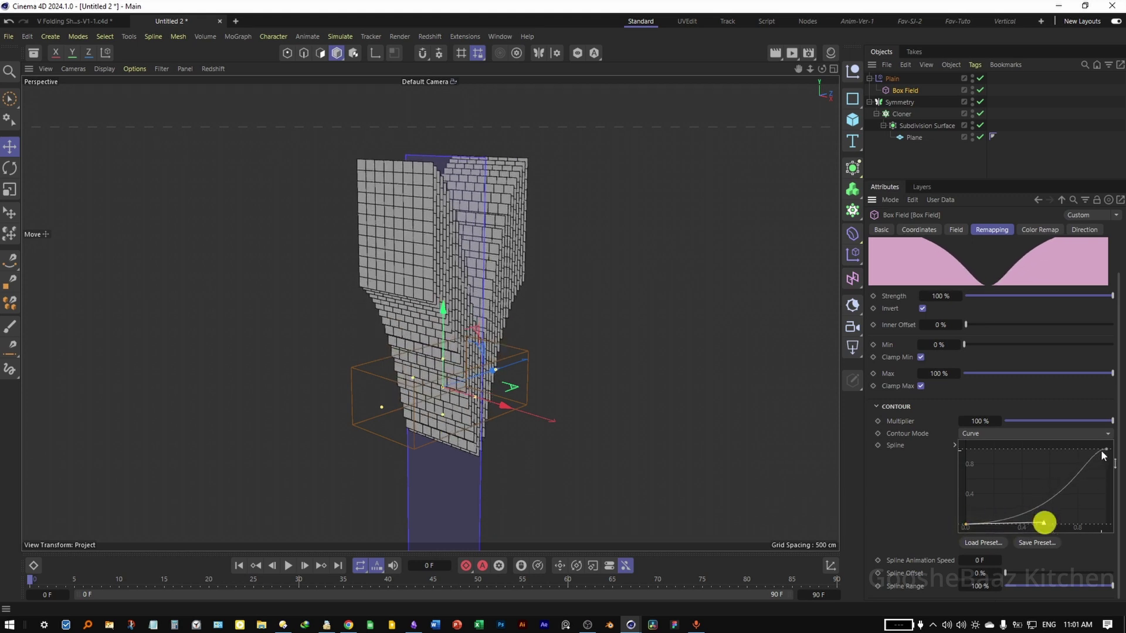
left_click_drag(1103, 454, 1047, 458)
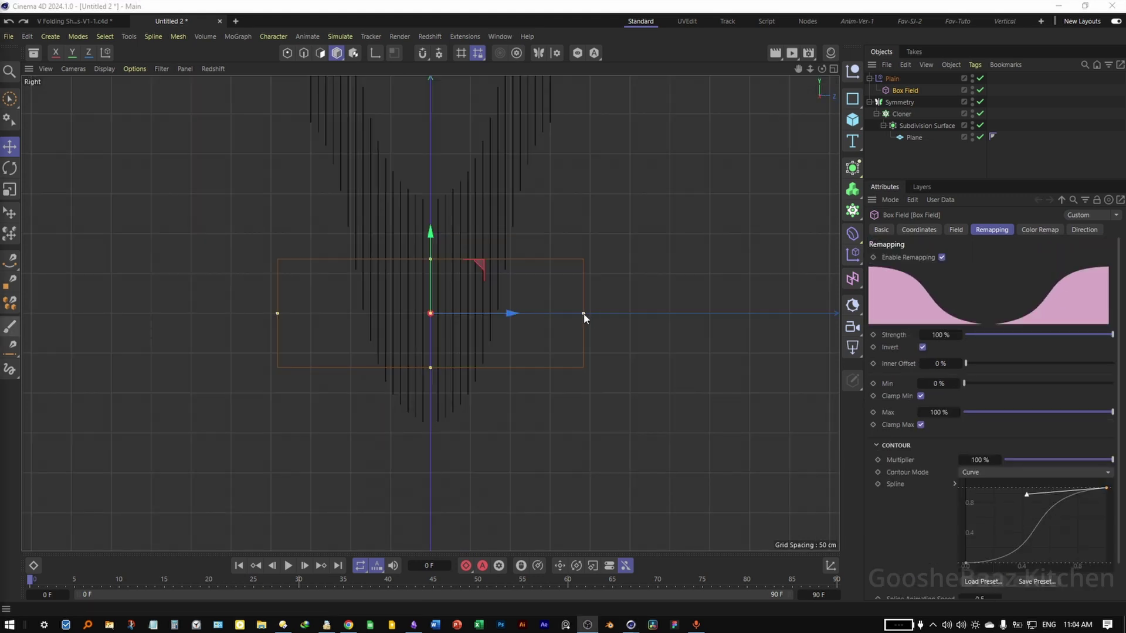
- Widen the Box Field along Z in the Right view so it extends well past the outermost sheets
left_click_drag(584, 313, 657, 318)
left_click(733, 346)
middle_click(733, 346)
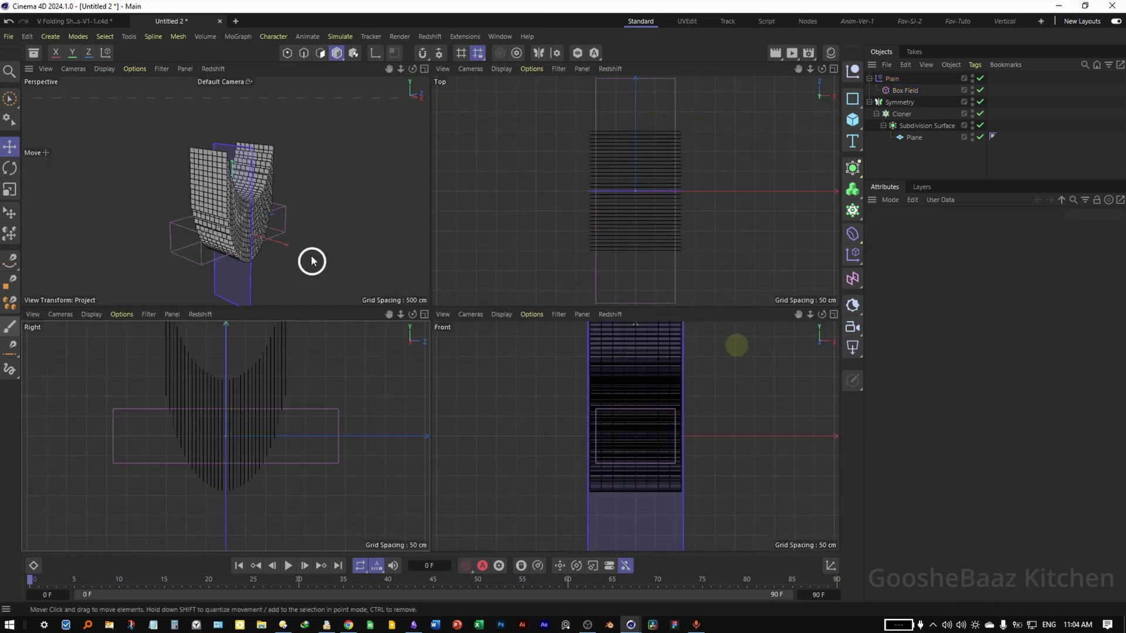
middle_click(311, 259)
left_click_drag(352, 308, 395, 340)
left_click_drag(431, 343, 453, 334)
- Nest the Symmetry generator under a Connect generator and turn off Weld
left_click(453, 353)
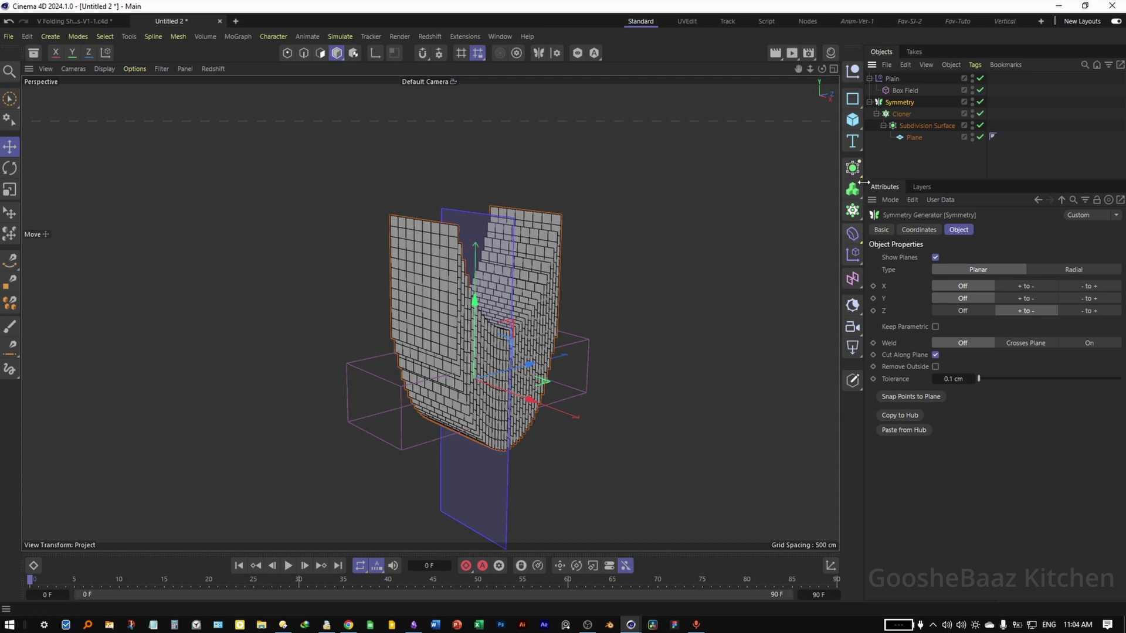
left_click(853, 168)
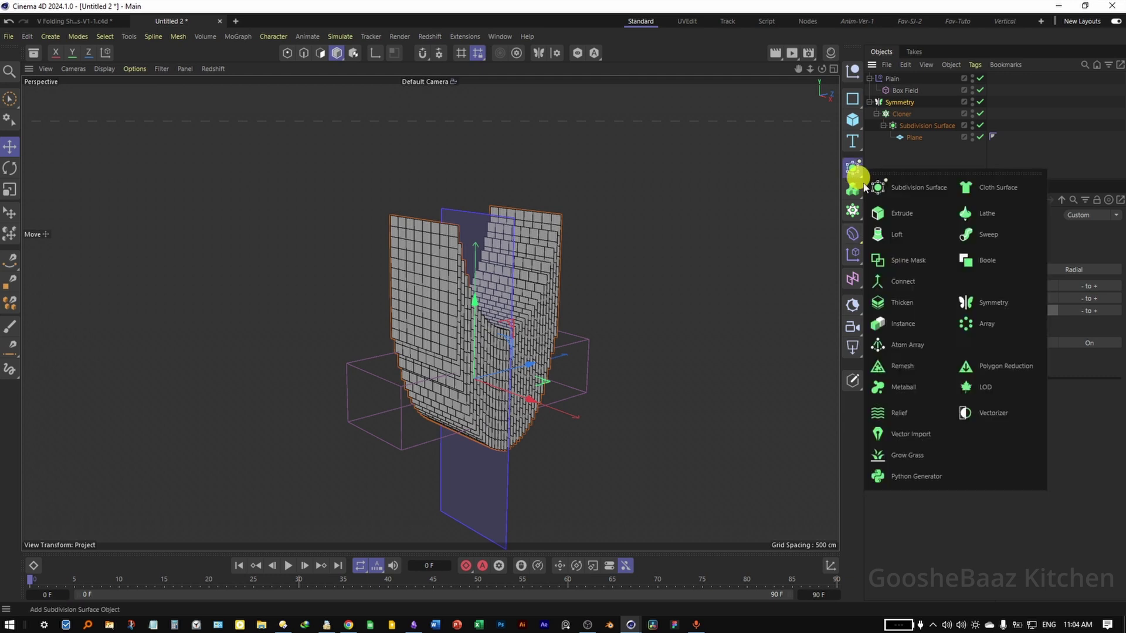
left_click(903, 281, "alt")
left_click(926, 274)
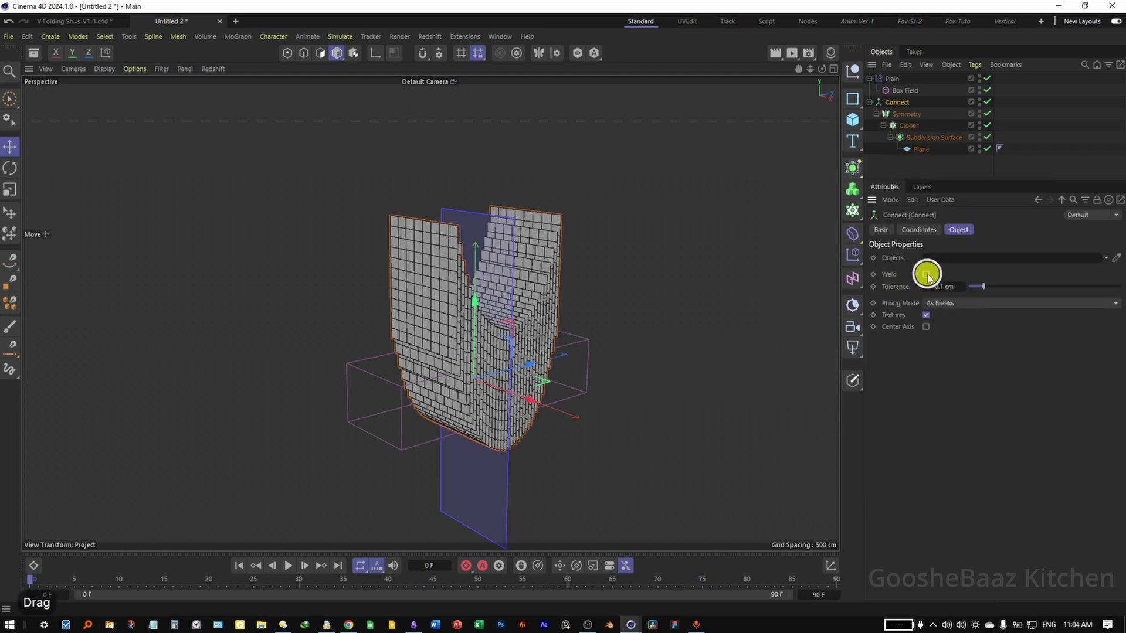
- Nest the Connect object under a Thicken generator with a thickness of 1 cm and a subdivision of 2
left_click(853, 168)
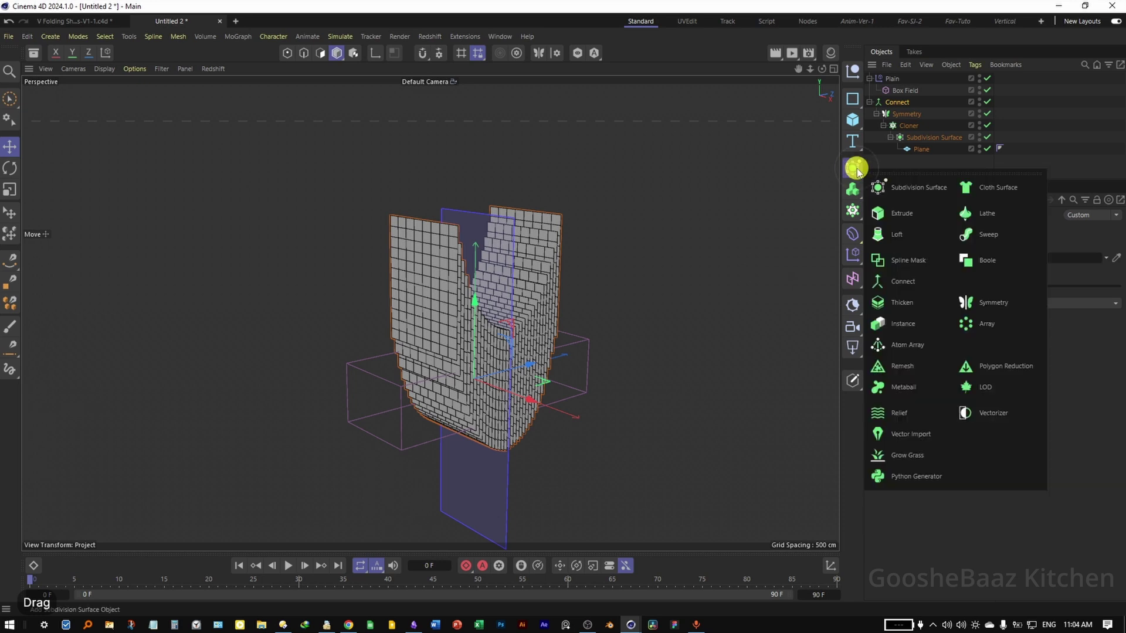
left_click(902, 302, "alt")
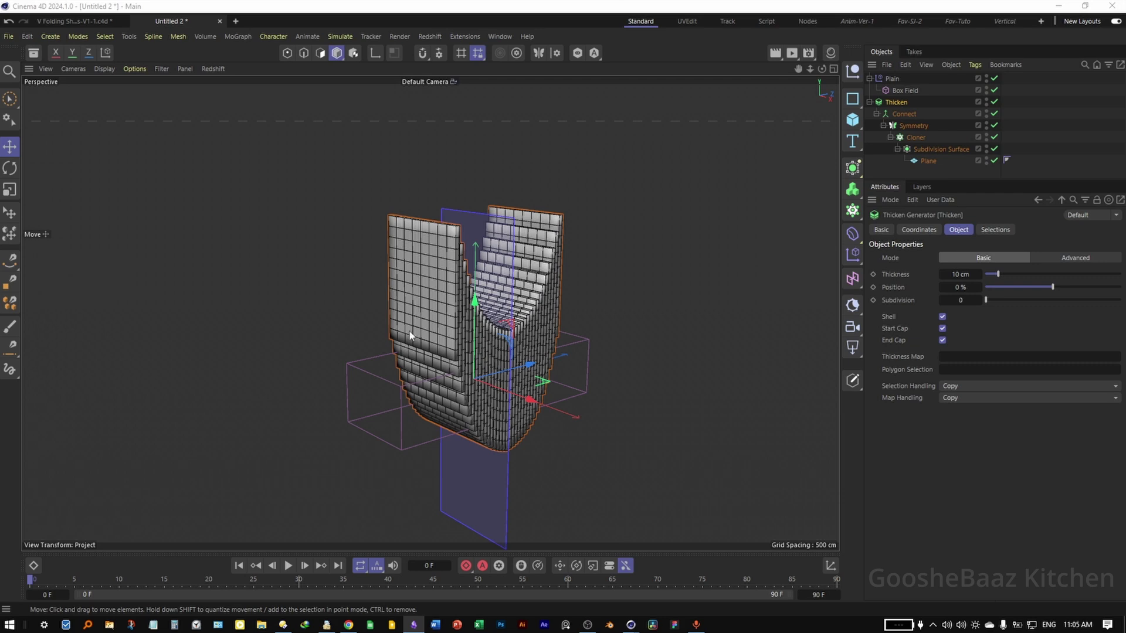
double_click(961, 274)
type("1")
key("Return")
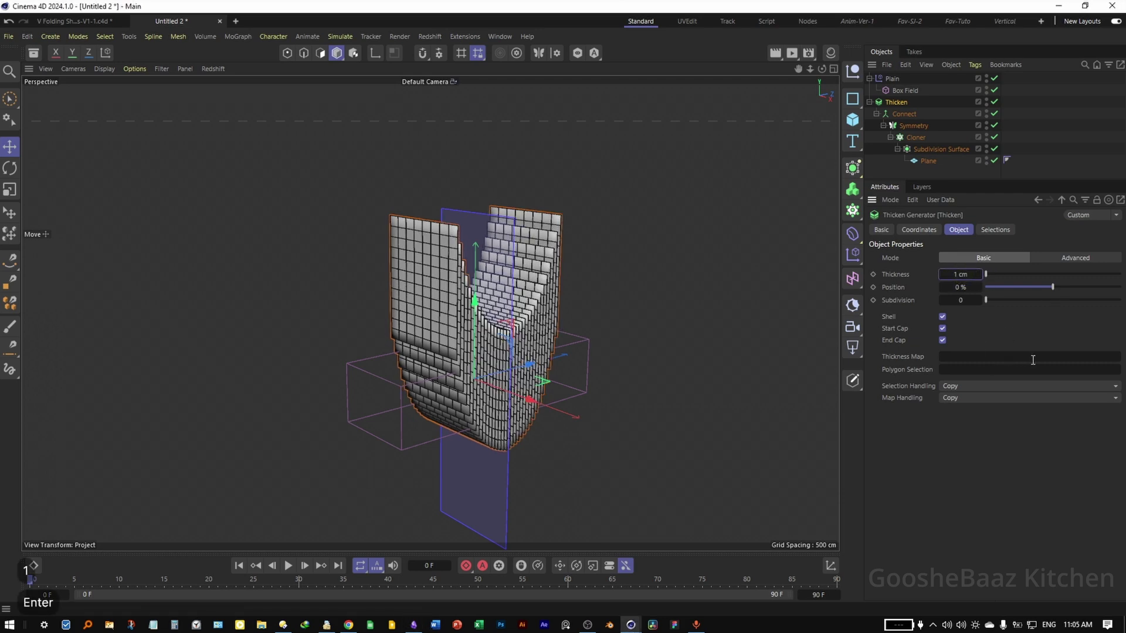
double_click(965, 300)
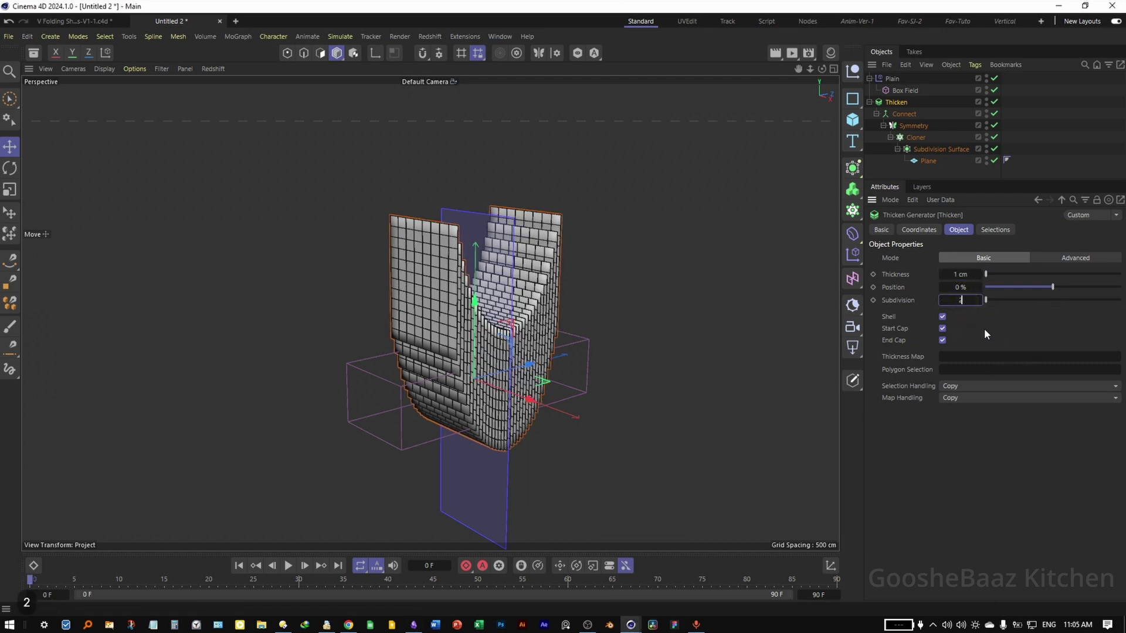
key("Return")
- Nest the Thicken generator under a Subdivision Surface and disable both generators
left_click(742, 317)
left_click_drag(741, 316, 427, 205)
left_click_drag(427, 206, 357, 255)
left_click_drag(358, 255, 582, 333)
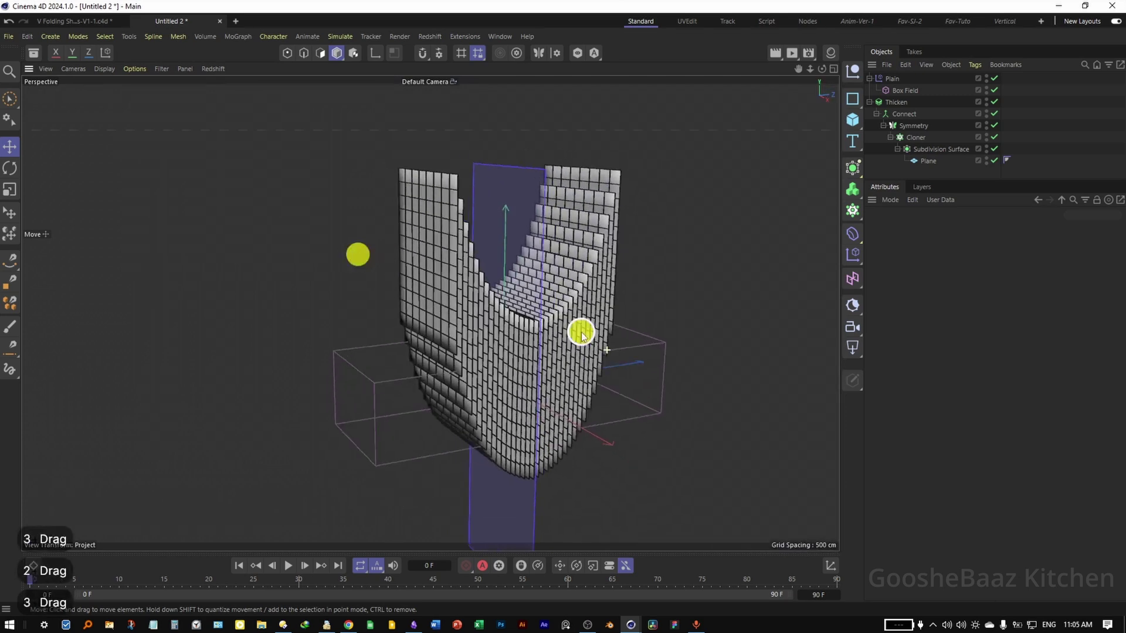
left_click(907, 102)
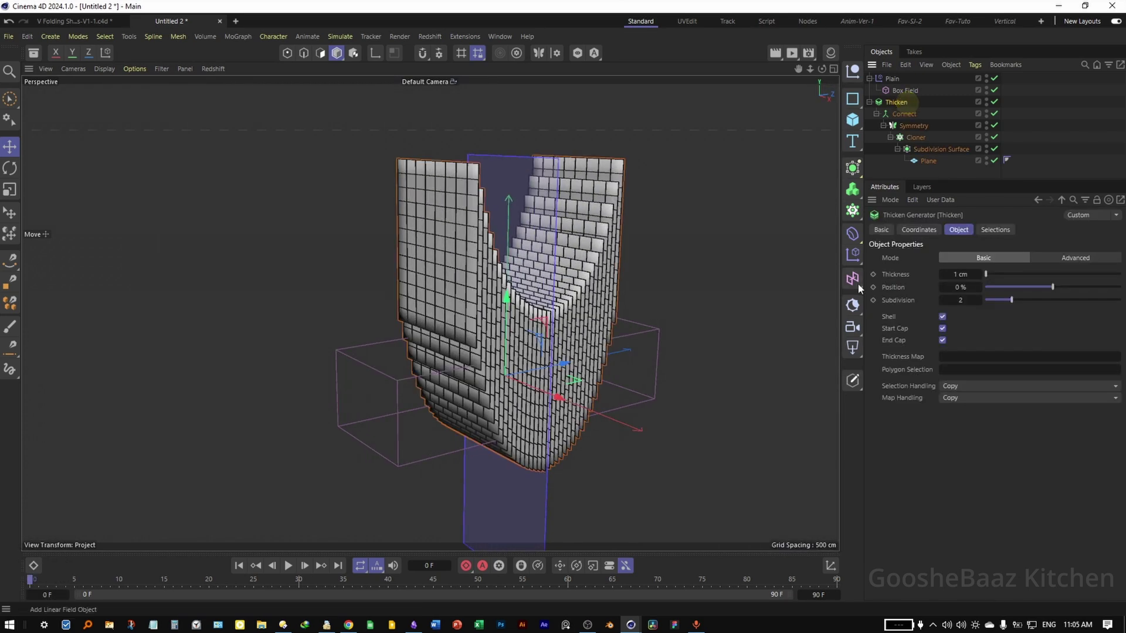
left_click(853, 174, "alt")
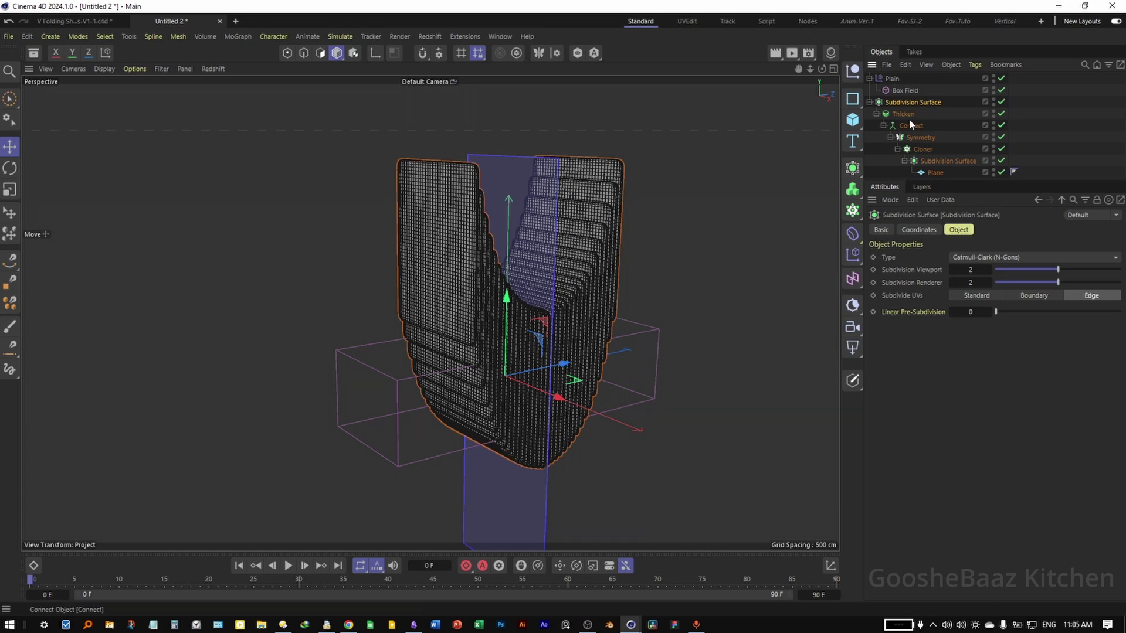
left_click(1002, 113)
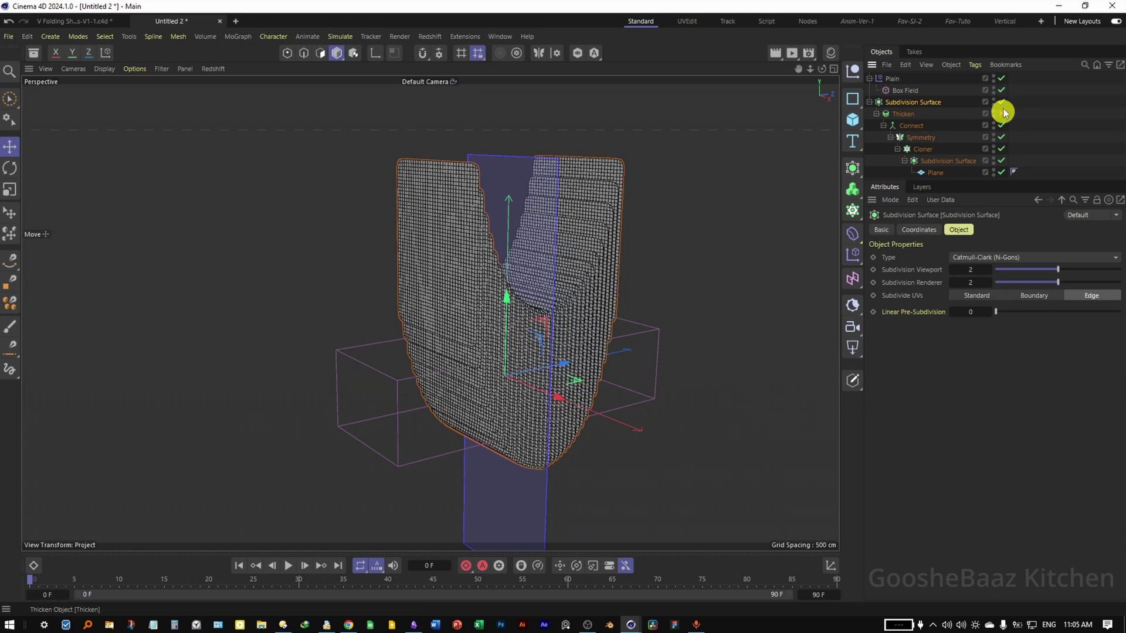
left_click(1001, 102)
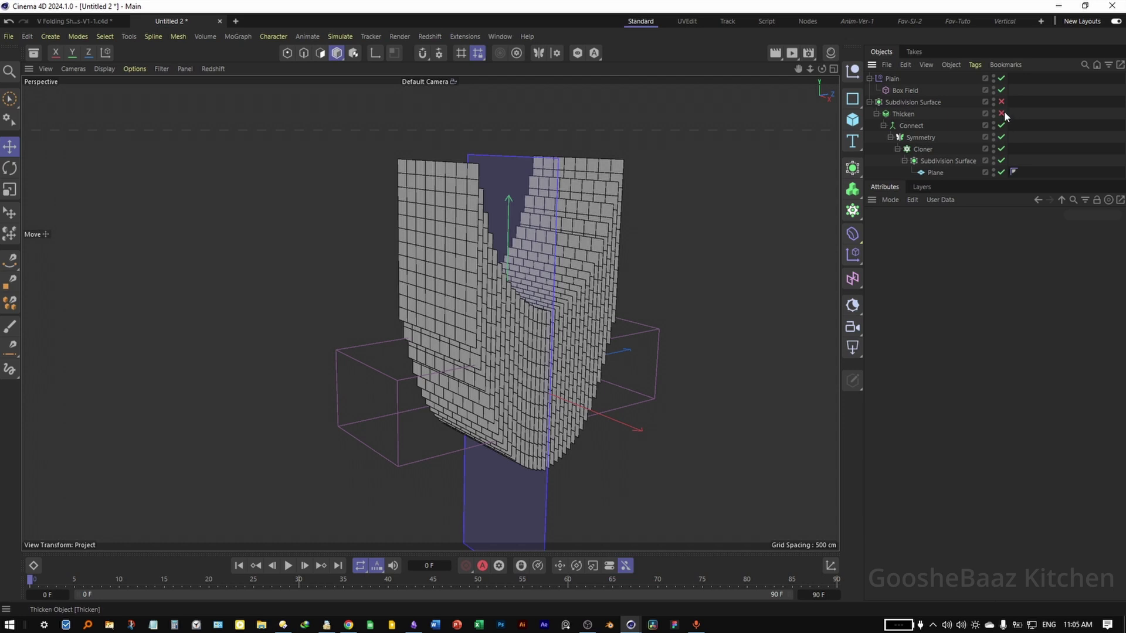
- Nest the top Subdivision Surface under a Voronoi Fracture and delete its Point Generator - Distribution source
left_click(906, 102)
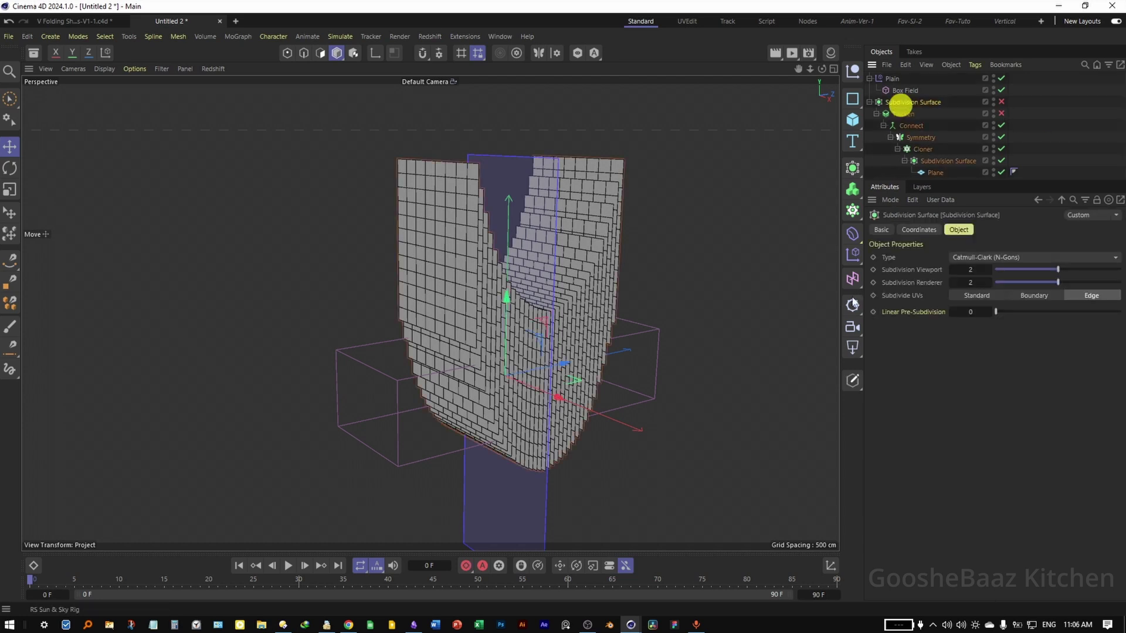
left_click(854, 210)
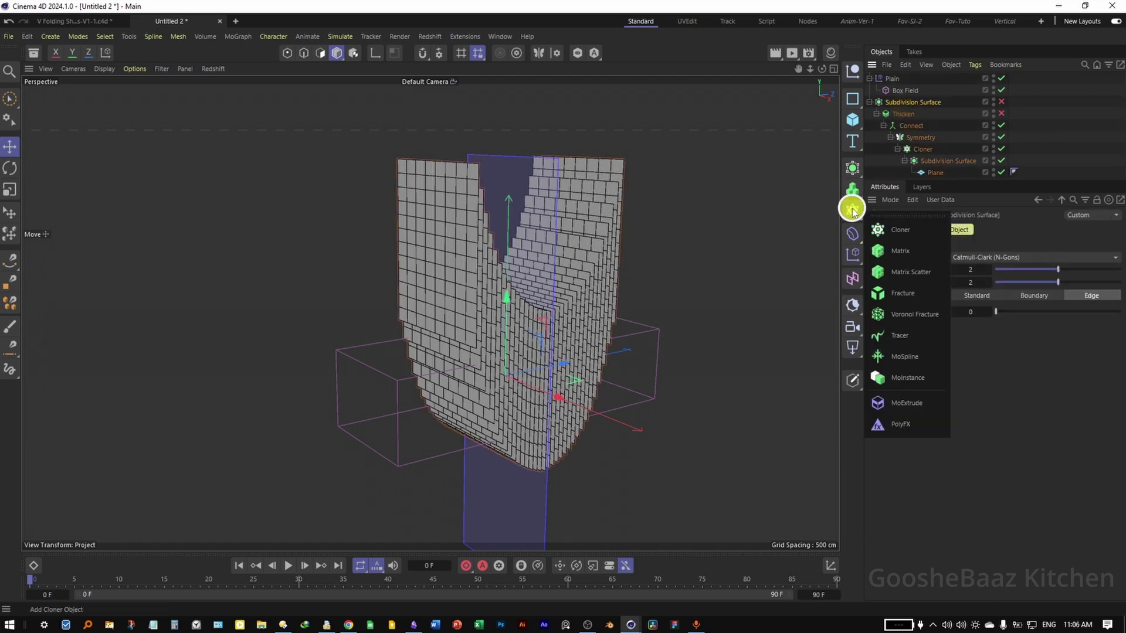
left_click(913, 314, "alt")
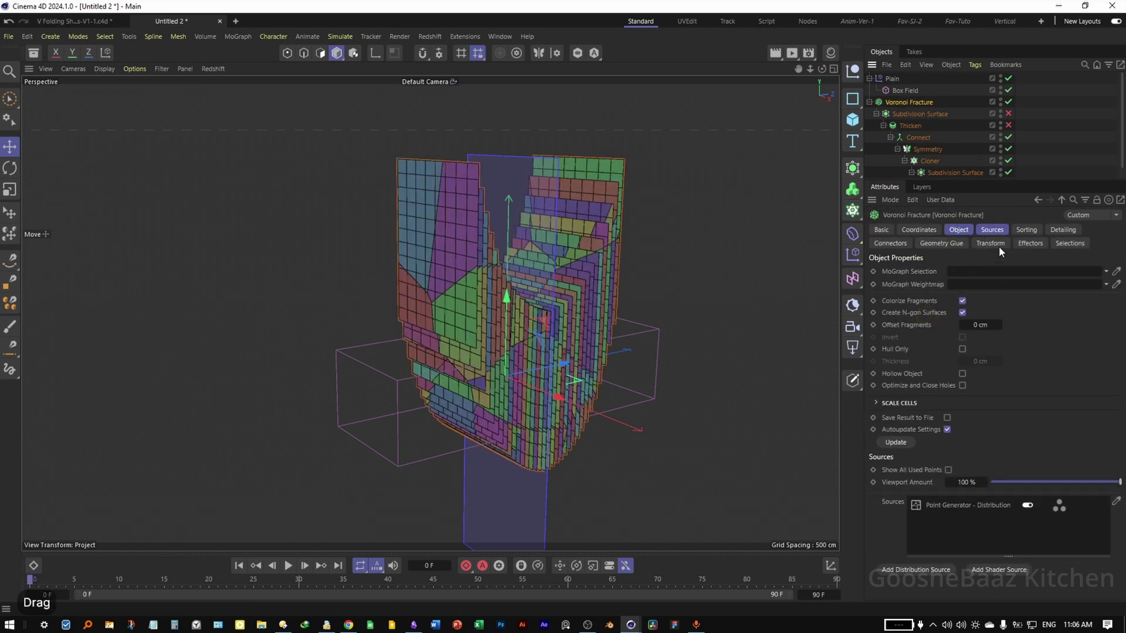
left_click(989, 231)
left_click(968, 307)
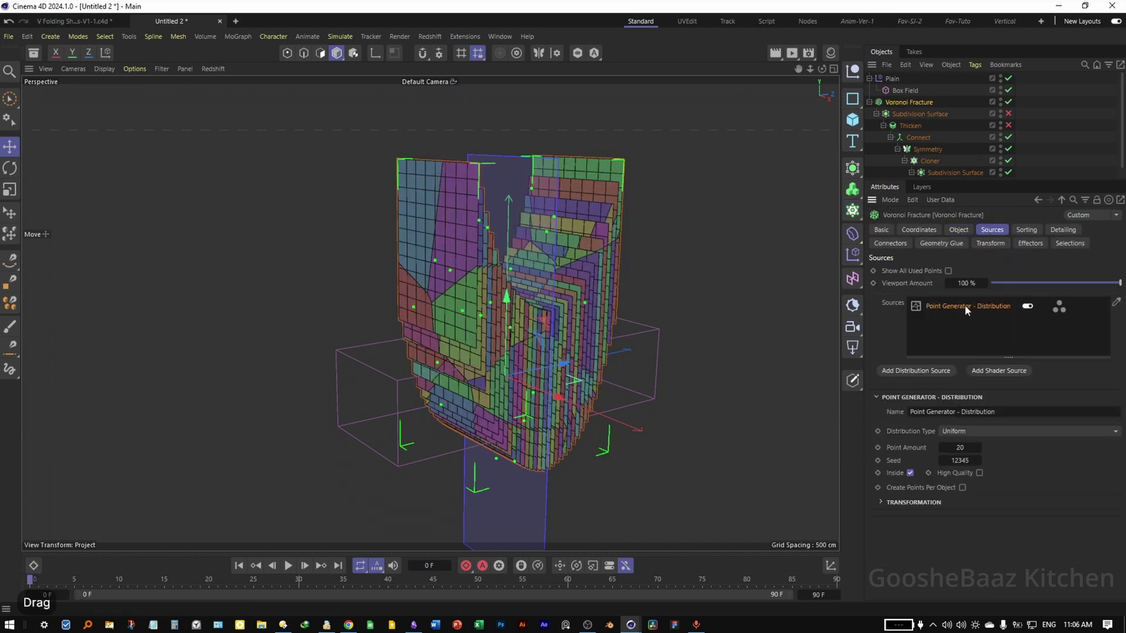
key("Delete")
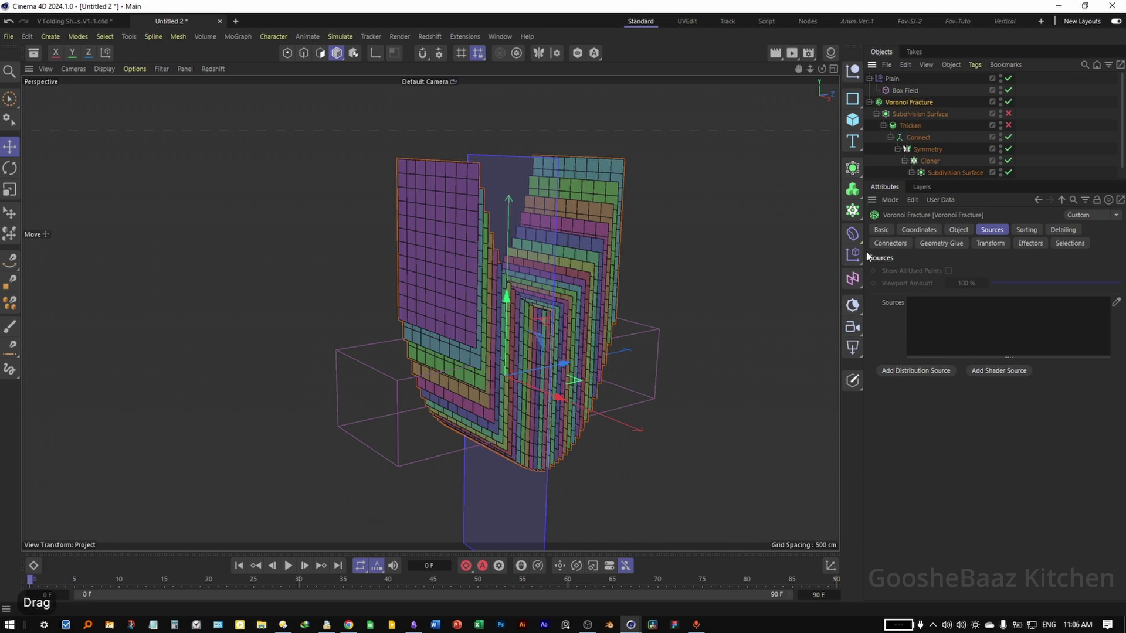
- Add a second Plain effector to the Voronoi Fracture and limit it with a Linear Field
left_click(853, 259)
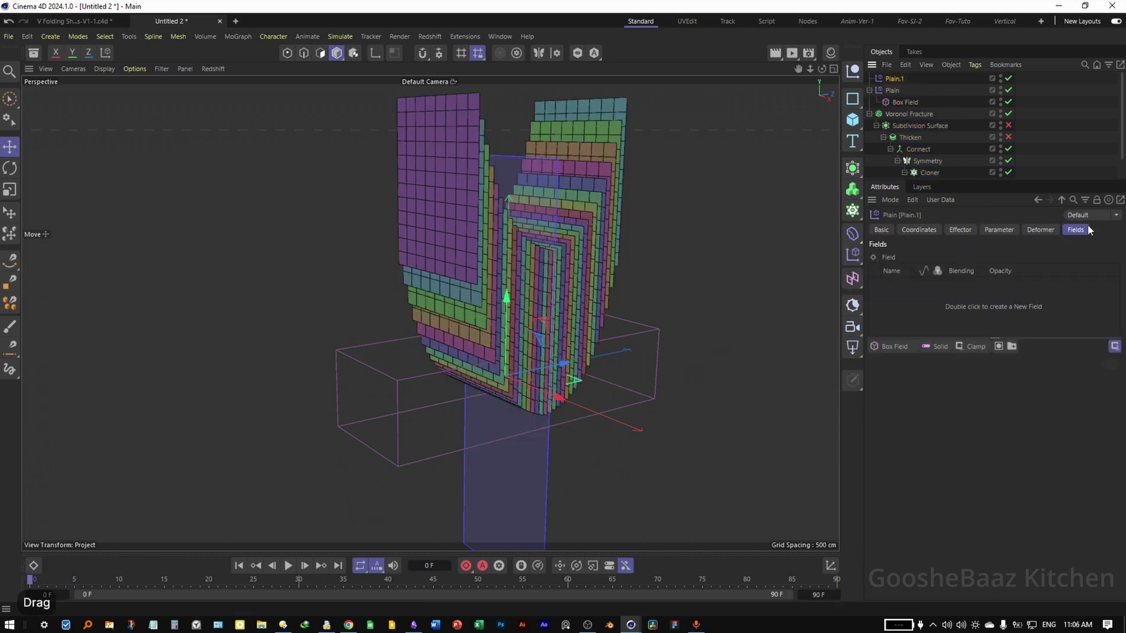
left_click_drag(894, 345, 913, 430)
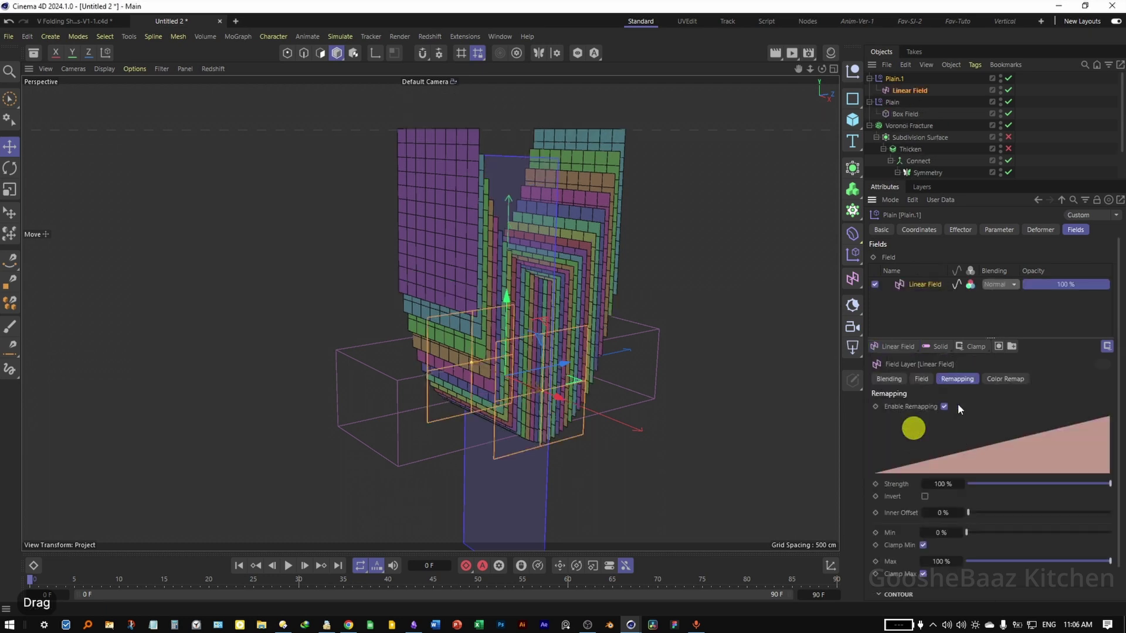
middle_click(309, 417)
middle_click(309, 417)
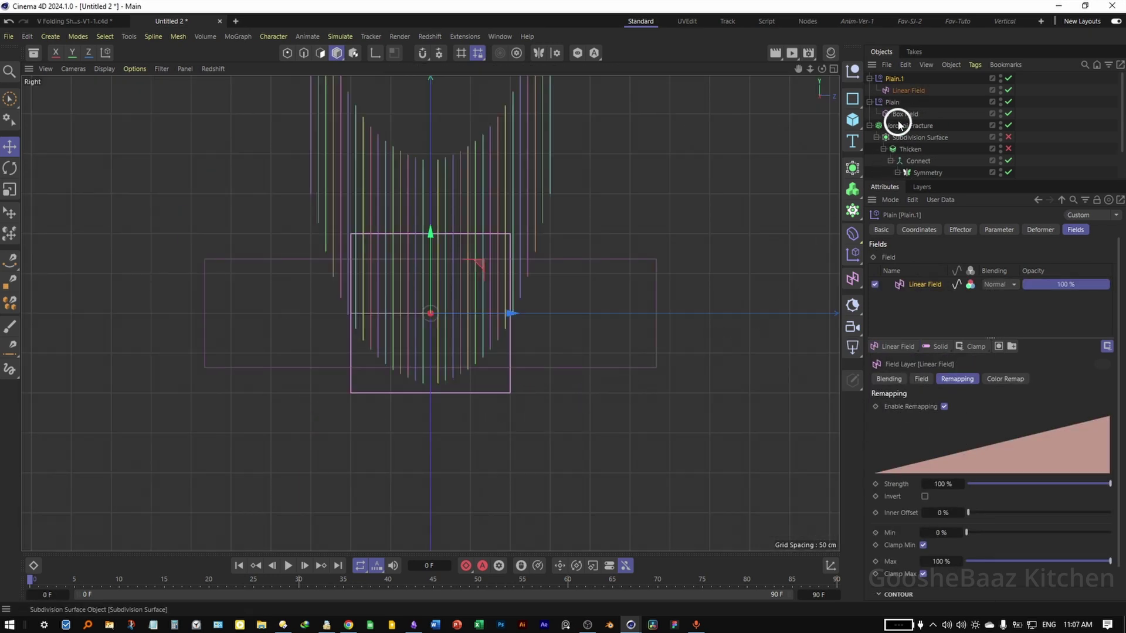
- Turn off Position on the second Plain effector, enable Rotation and set R.B to -30°
left_click(994, 231)
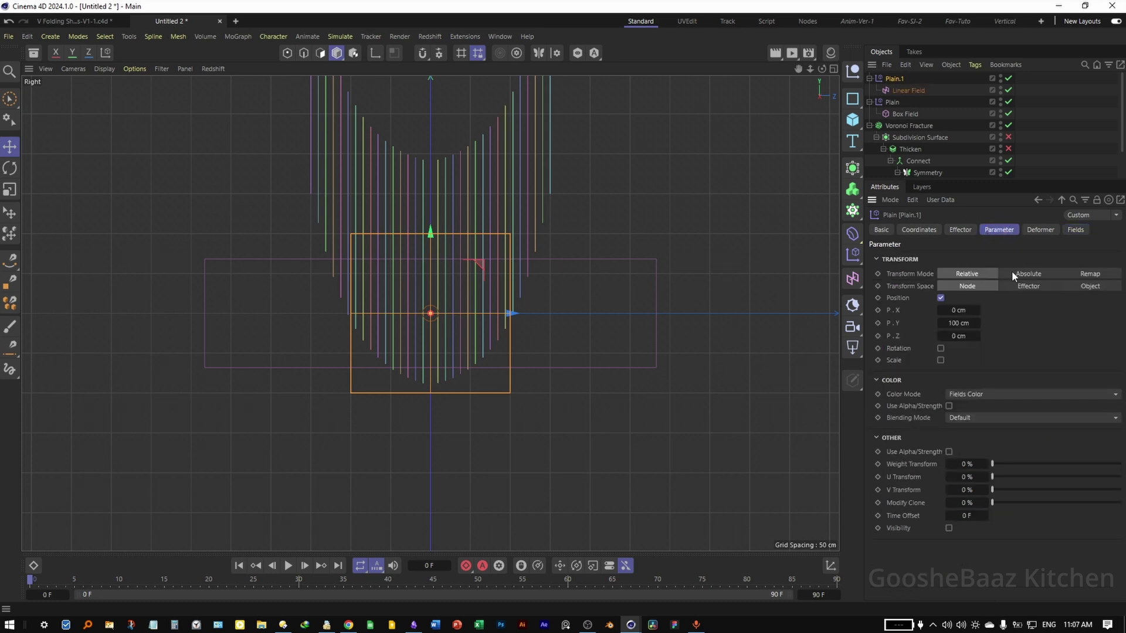
left_click(941, 298)
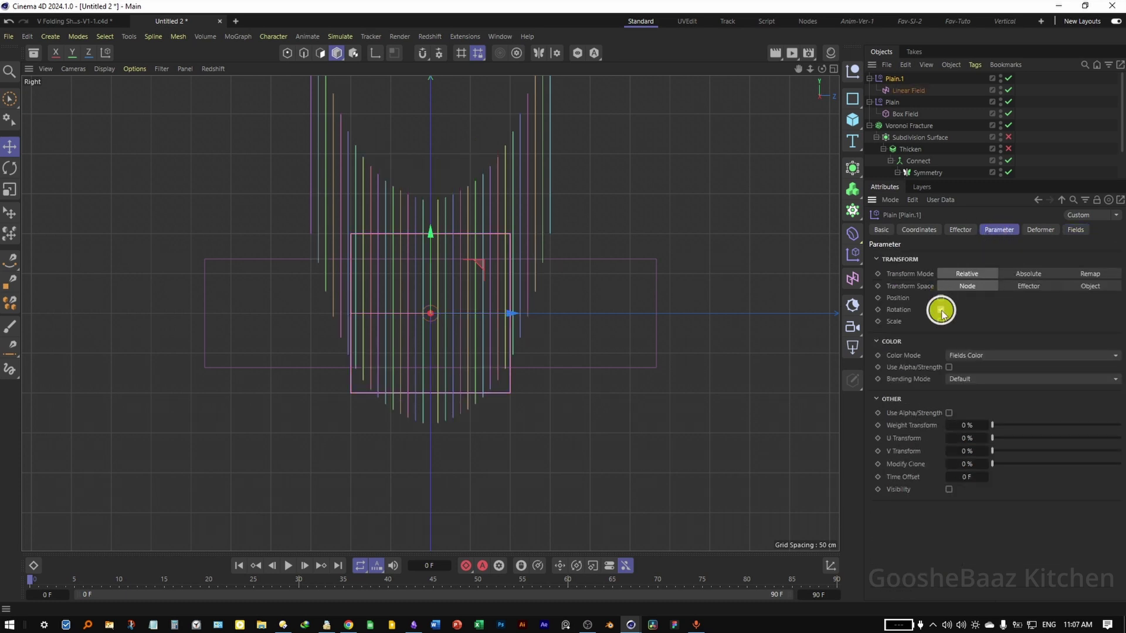
left_click(941, 310)
left_click(960, 335)
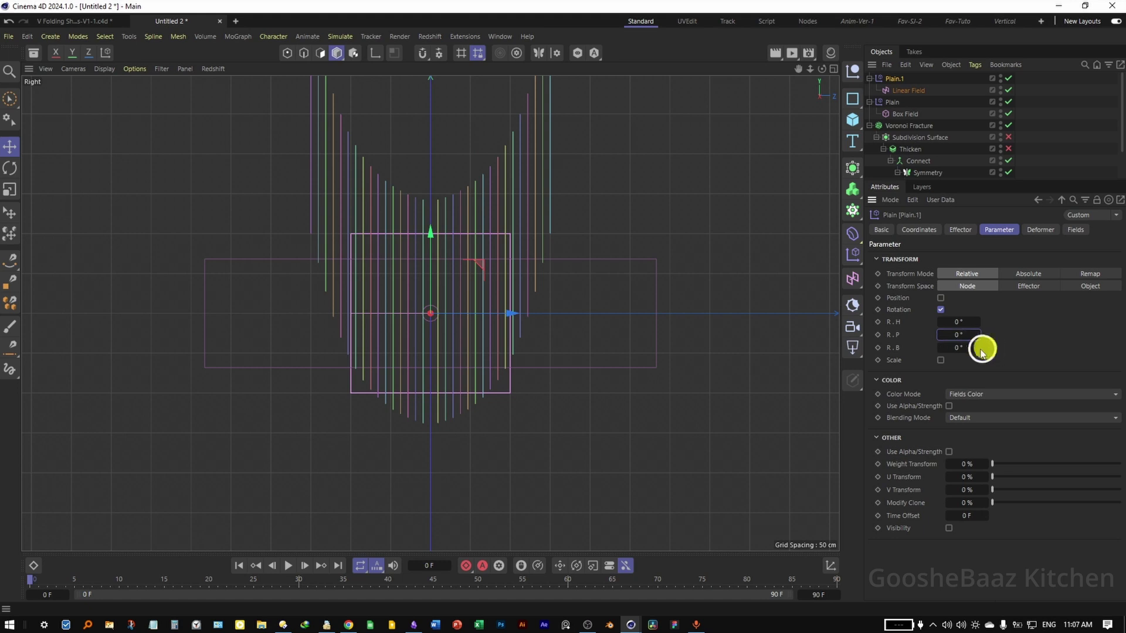
left_click(965, 348)
key("BackSpace")
type("-30")
key("Return")
- Set the Linear Field's direction to +Z and stretch it to about 204 cm long in the Right view
left_click(915, 92)
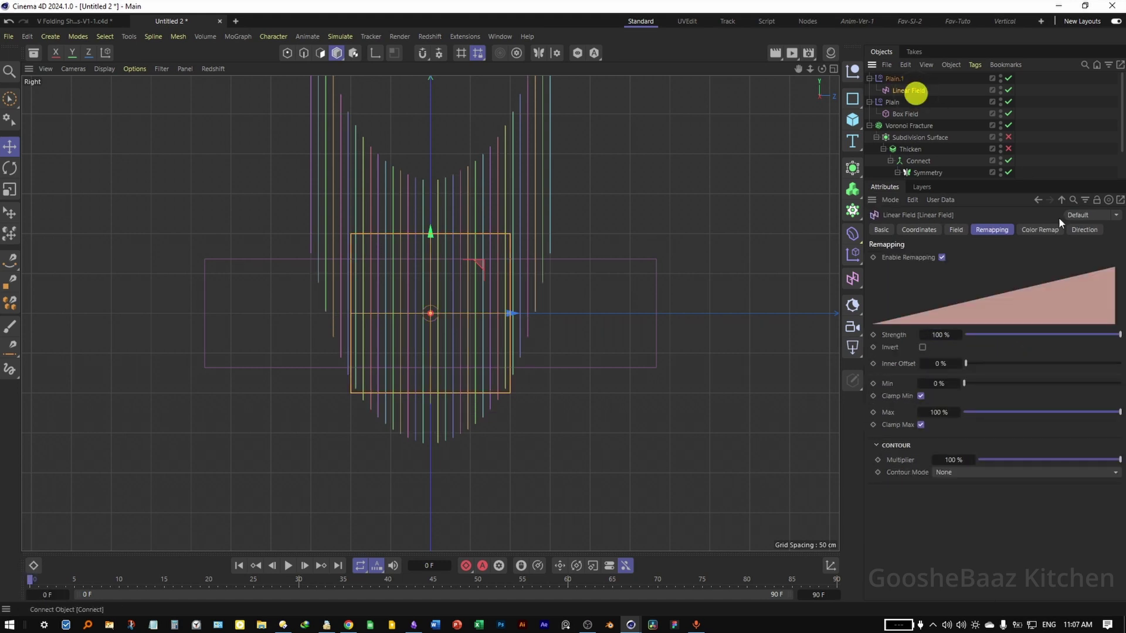
left_click(957, 230)
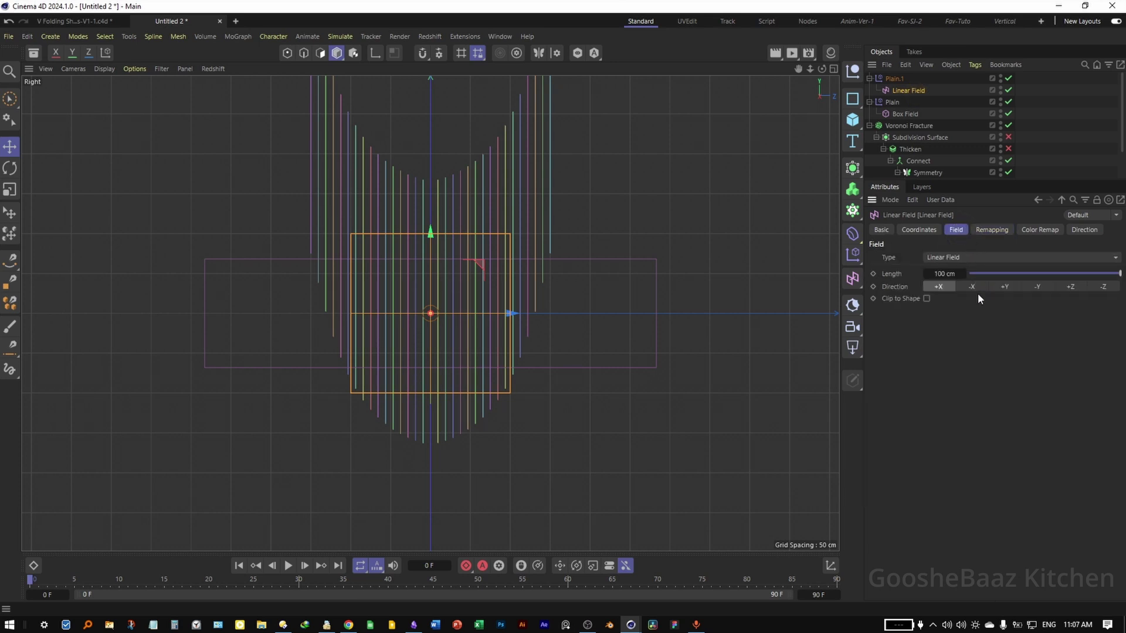
left_click(1071, 287)
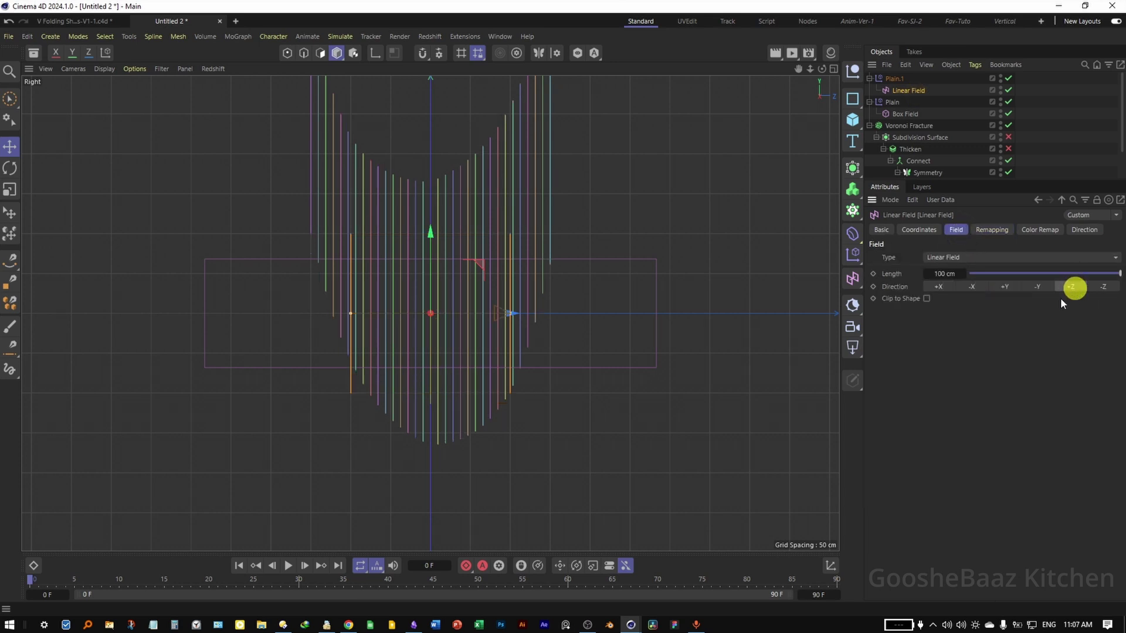
left_click_drag(511, 314, 593, 319)
left_click_drag(471, 317, 410, 340)
- Set the Linear Field's remapping Contour Mode to Quadratic with a Curve of 45%
key("F1")
key("3")
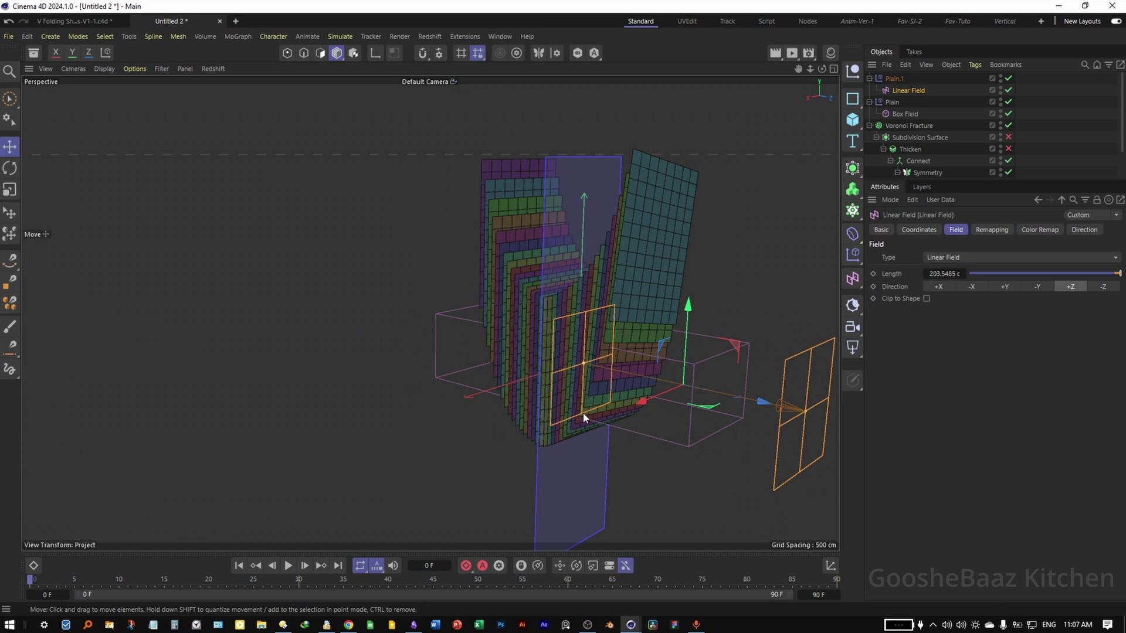
left_click(907, 90)
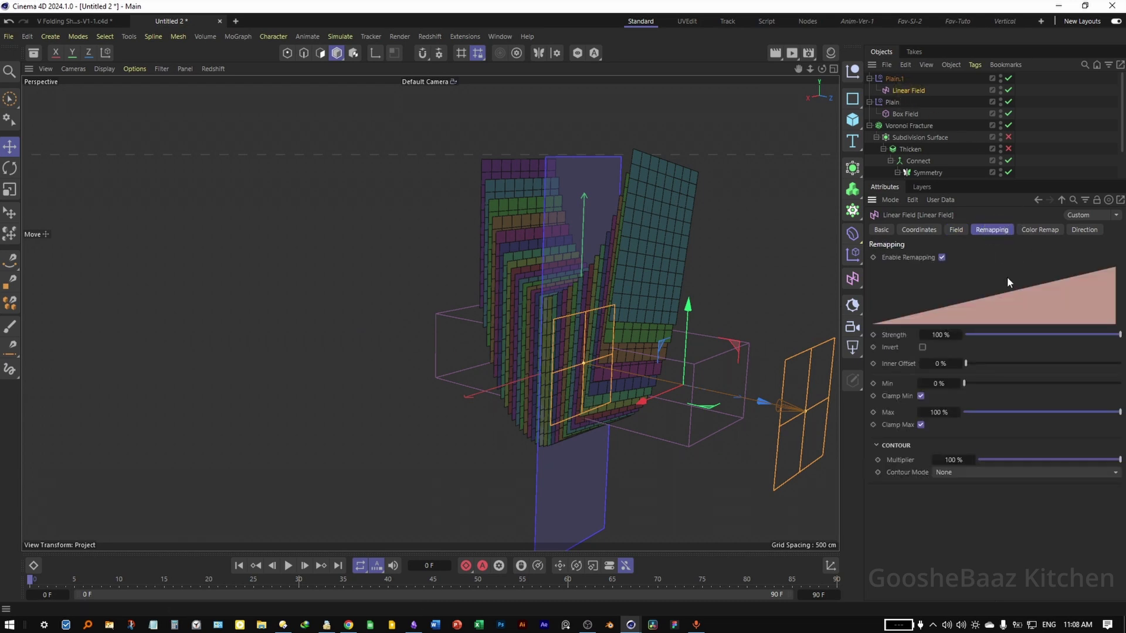
left_click(953, 472)
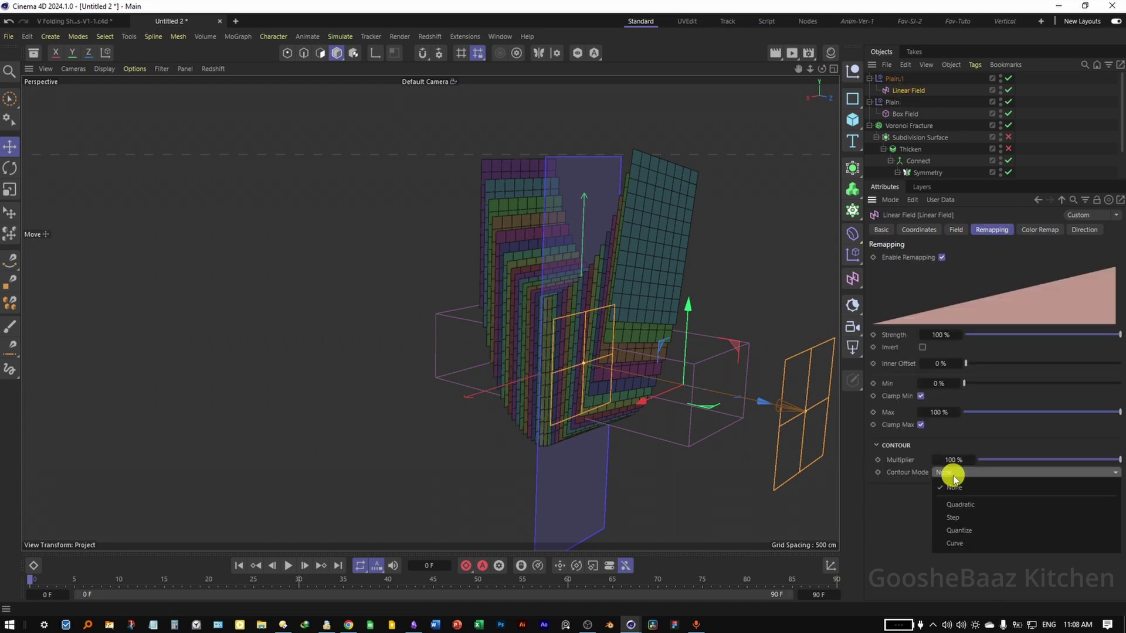
left_click(973, 507)
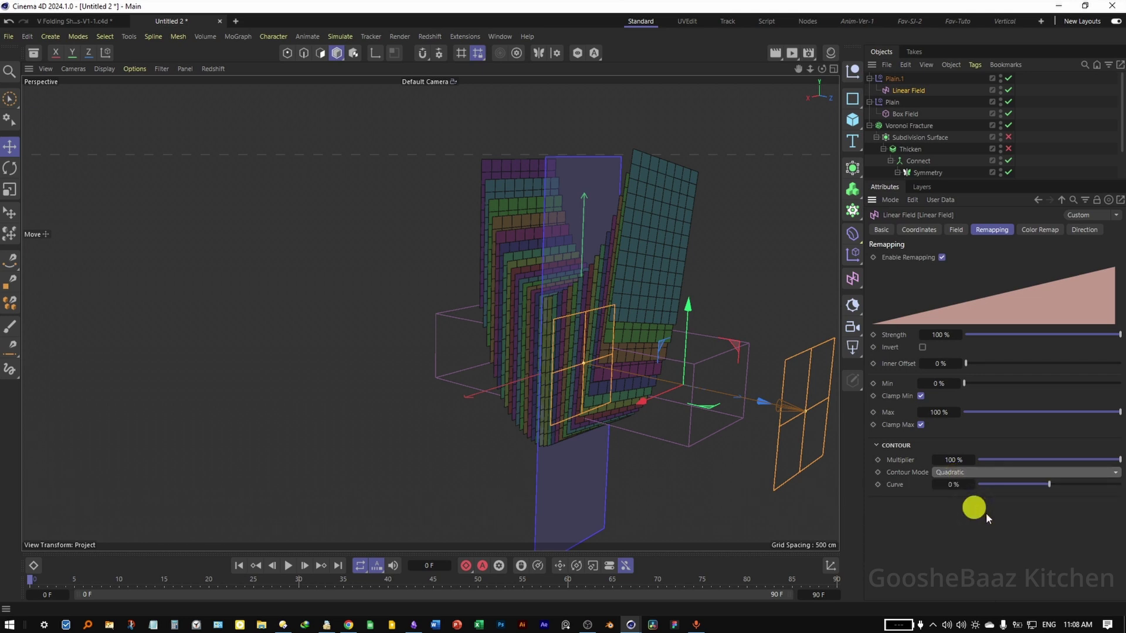
left_click_drag(1049, 485, 1082, 485)
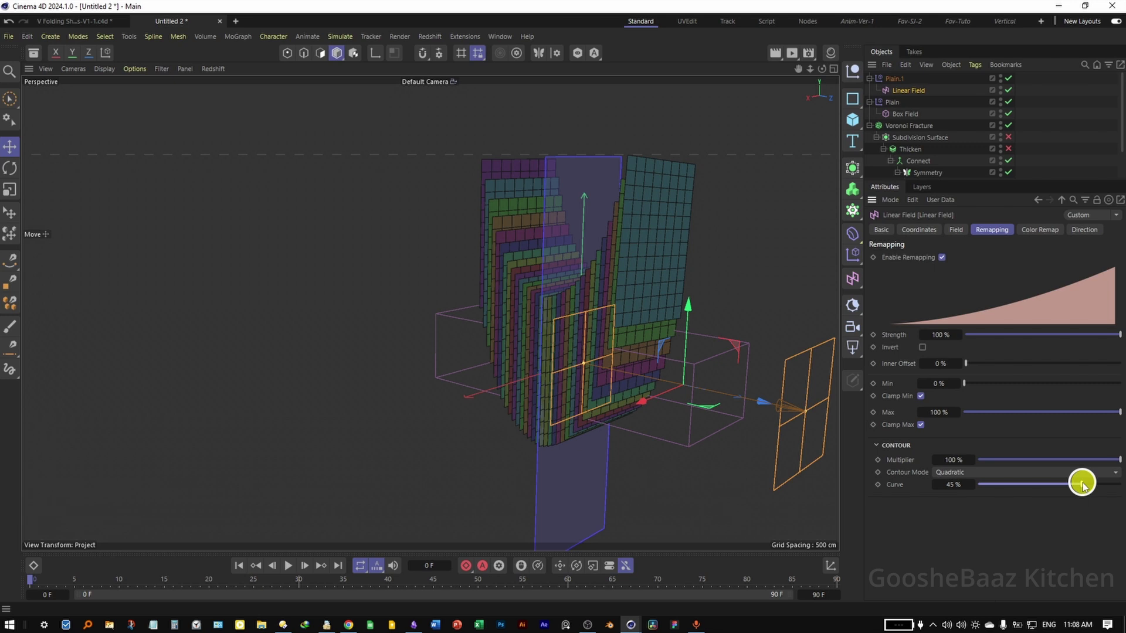
- Shorten the Linear Field to about 109 cm in the Right view and return to the Perspective view
key("F3")
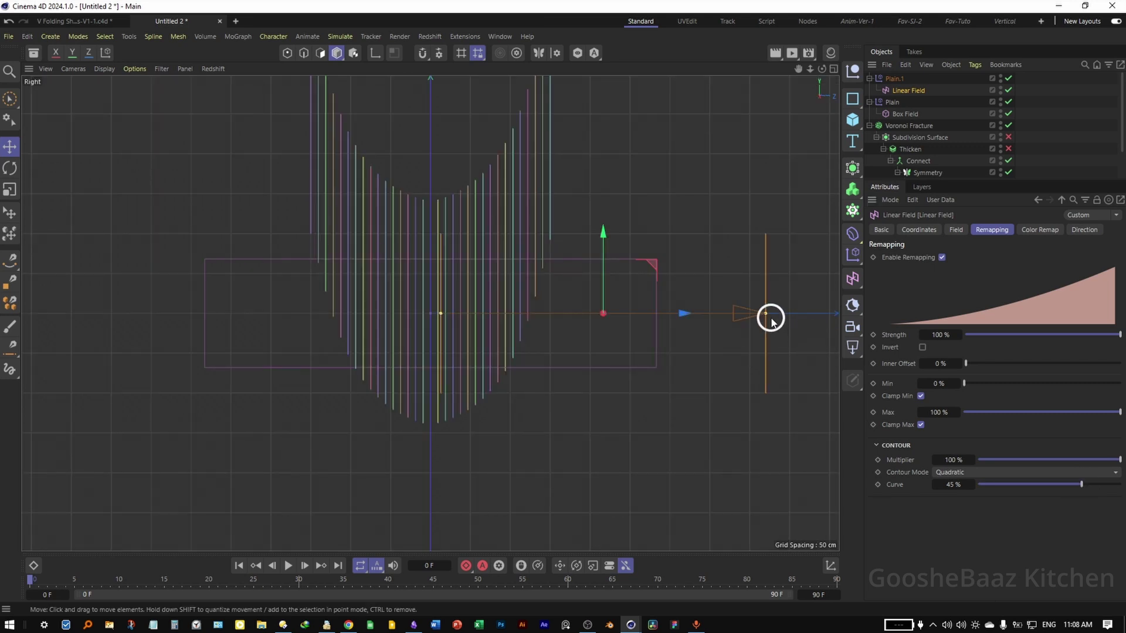
left_click_drag(765, 313, 629, 318)
key("F1")
key("3")
- Duplicate the Plain.1 effector with its Linear Field and add the copy to the Voronoi Fracture's effectors
left_click(869, 78, "ctrl")
left_click_drag(903, 84, 893, 74, "ctrl")
left_click(909, 125)
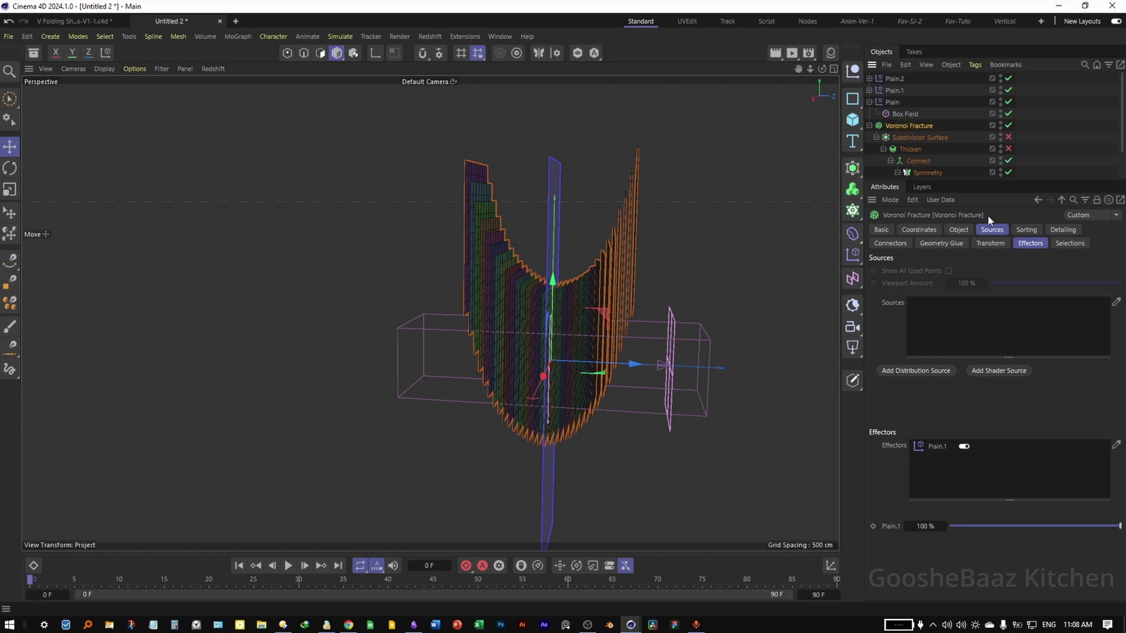
left_click(1030, 243)
left_click_drag(895, 80, 938, 276)
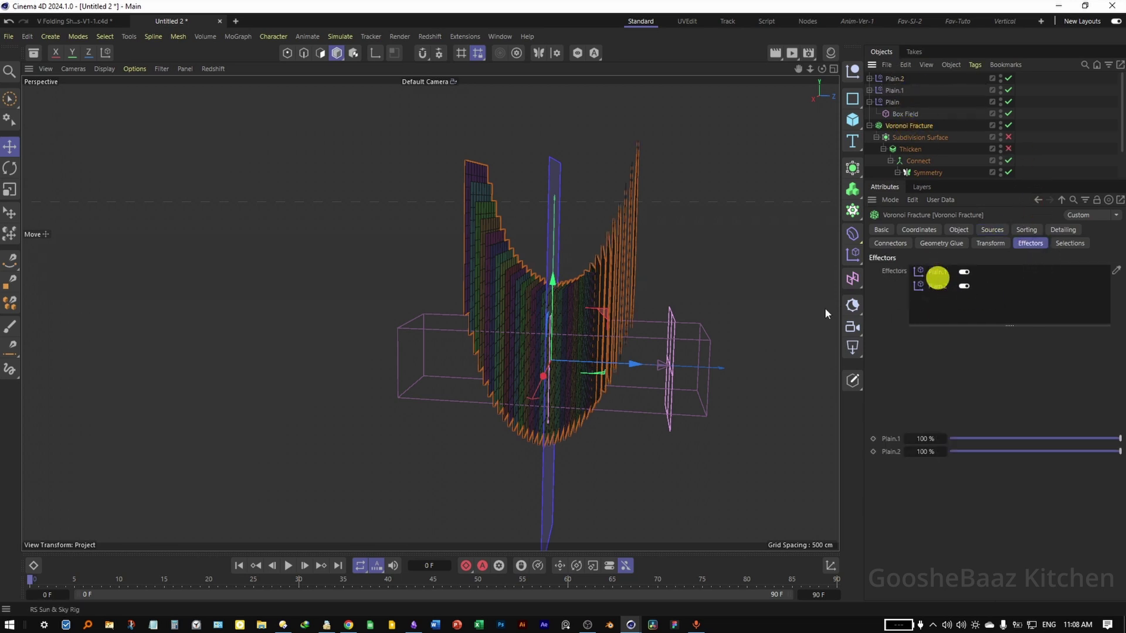
- Set R.B of the duplicated Plain effector to 30°
left_click(896, 80)
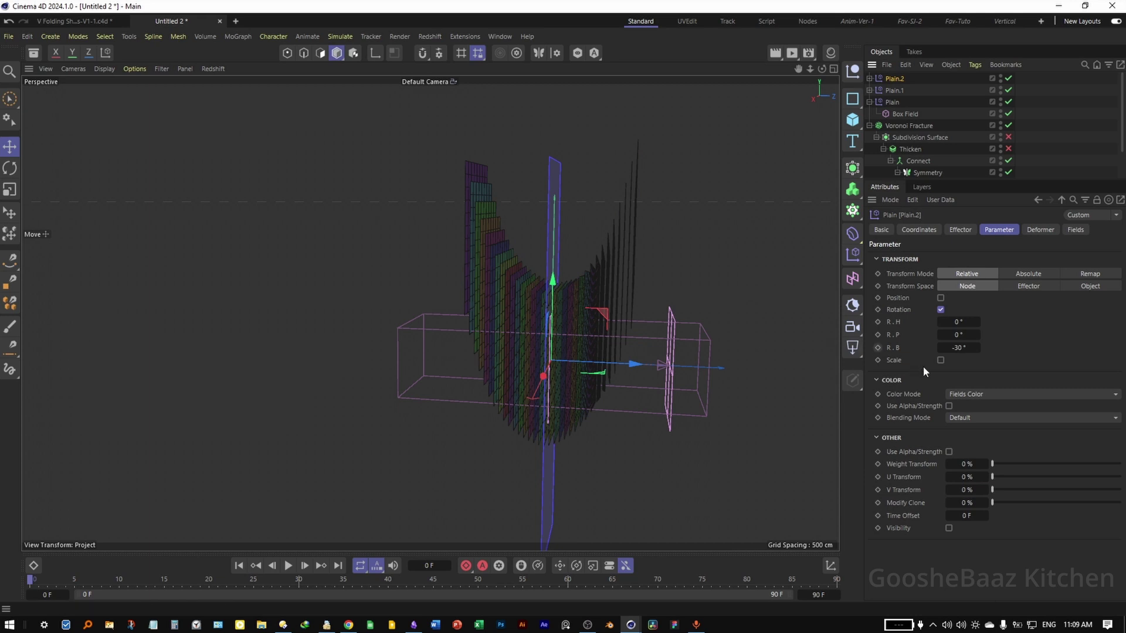
left_click(964, 349)
type("30")
key("Return")
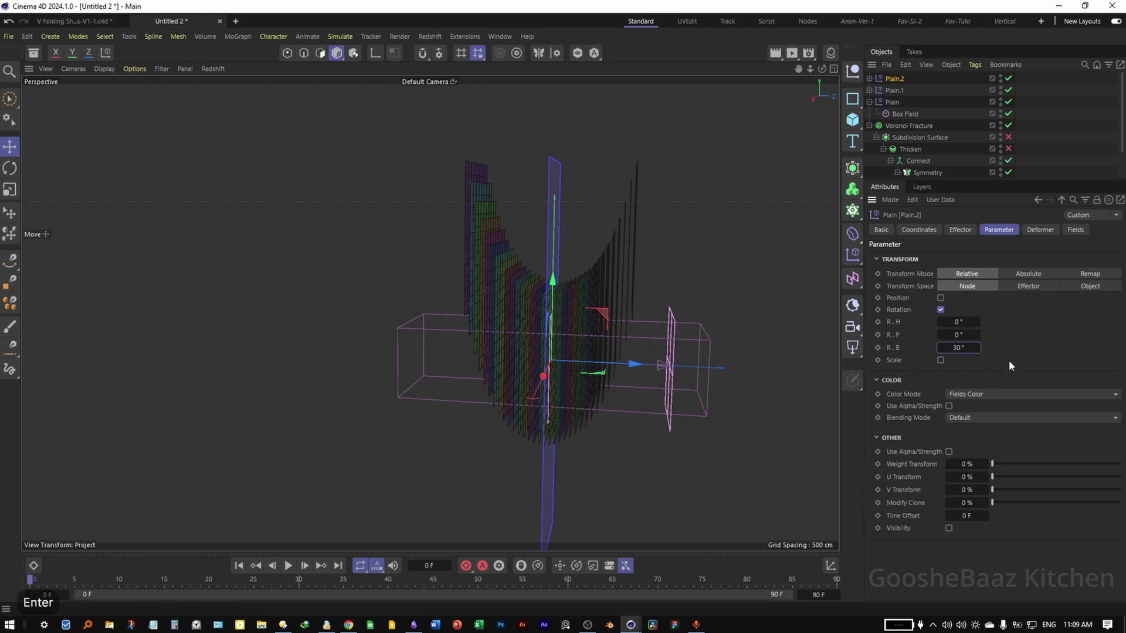
- Move the Linear Field of Plain.2 along Z to the opposite side of the sheets
left_click(912, 93)
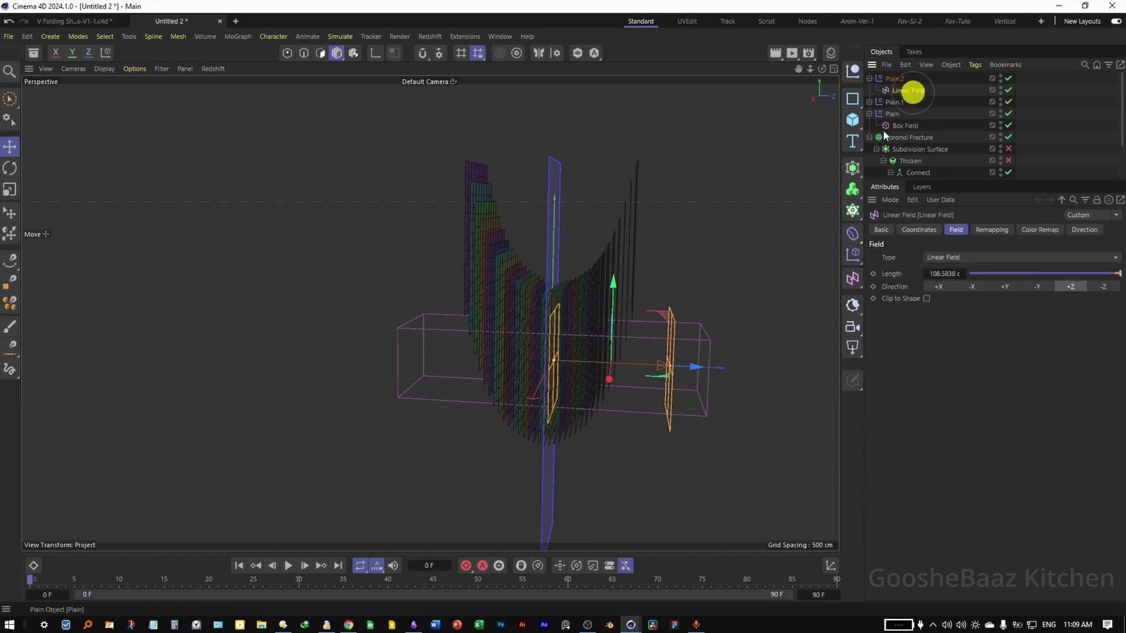
left_click_drag(697, 336, 554, 368)
left_click_drag(543, 279, 581, 246, "alt")
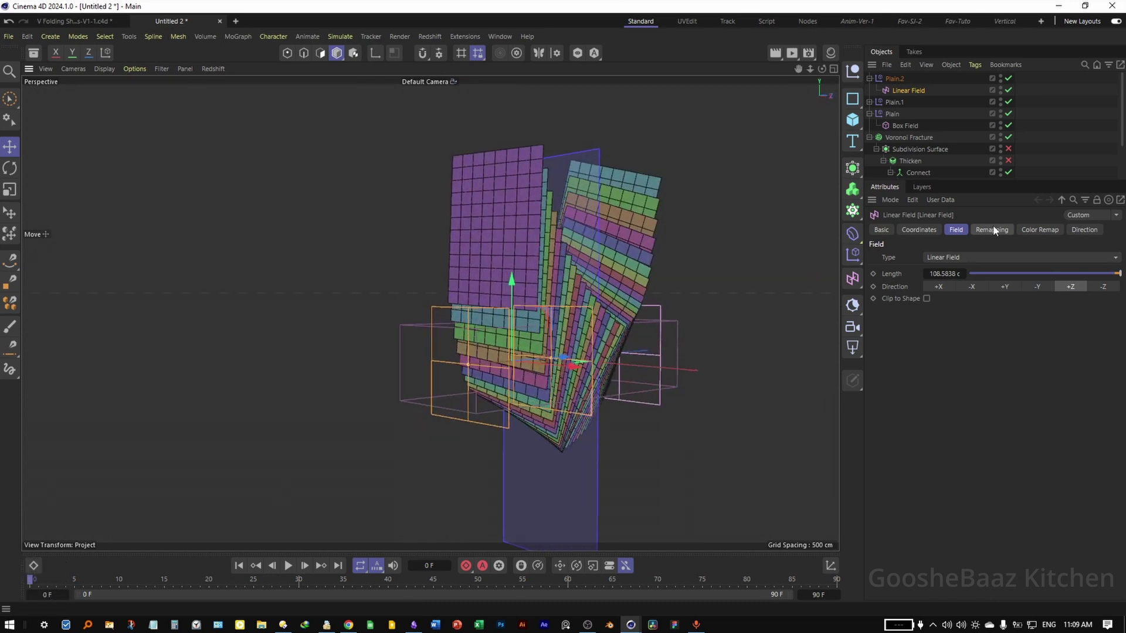
- Invert the remapping of Plain.2's Linear Field and check both folded sides from several angles
left_click(989, 229)
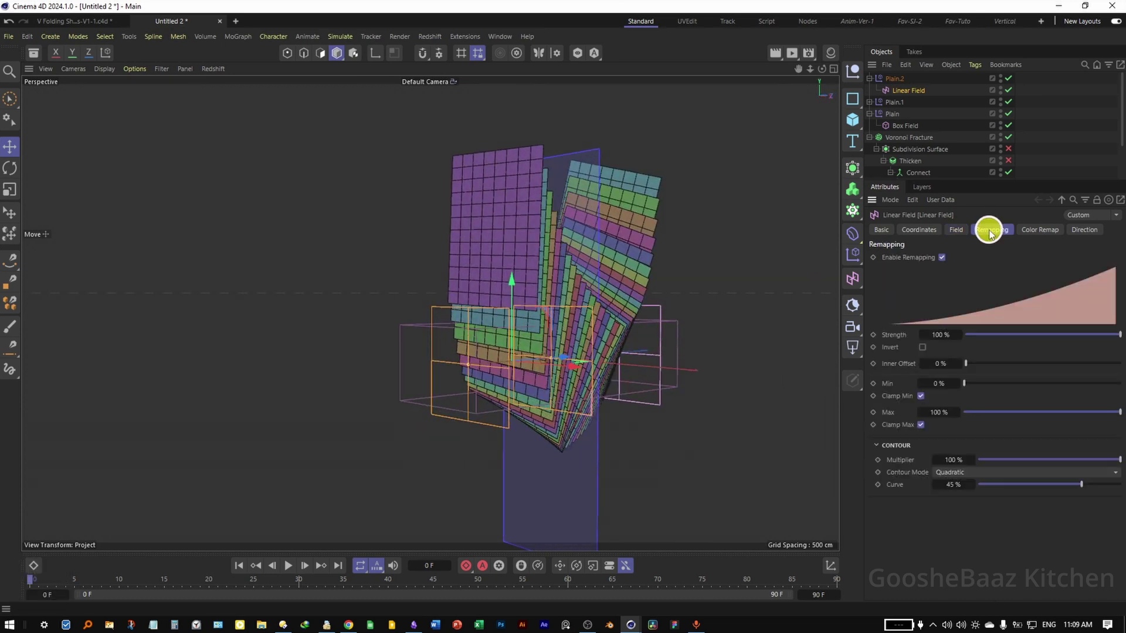
left_click(923, 347)
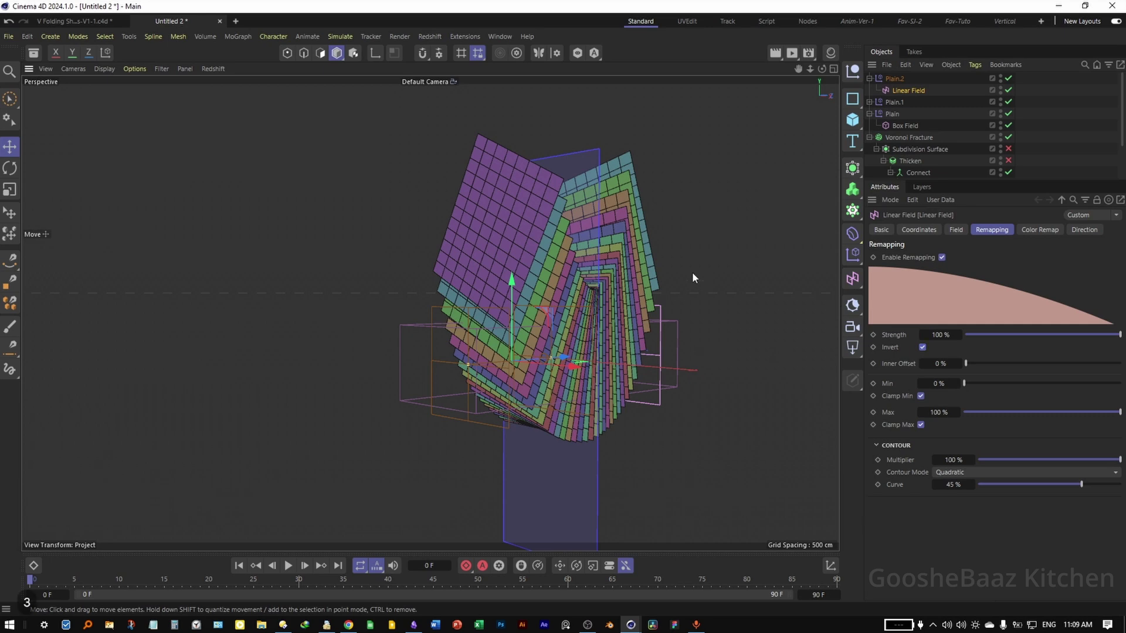
left_click_drag(692, 272, 701, 286, "alt")
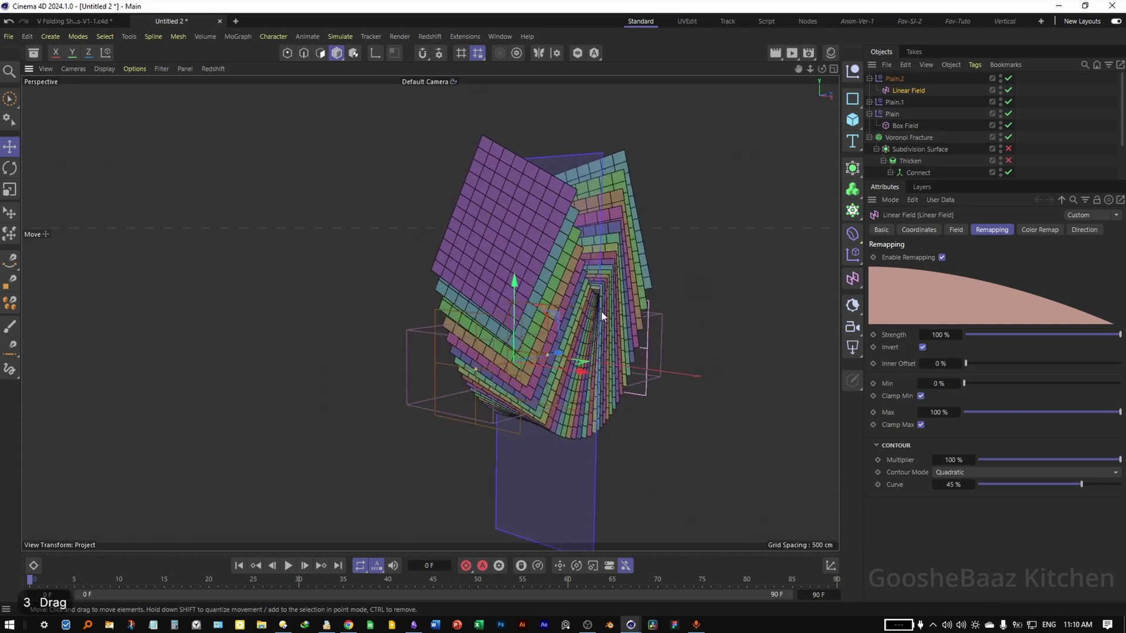
mouse_move(607, 350)
left_mouse_down("alt")
mouse_move(553, 336)
mouse_move(442, 349)
mouse_move(393, 371)
left_mouse_up("alt")
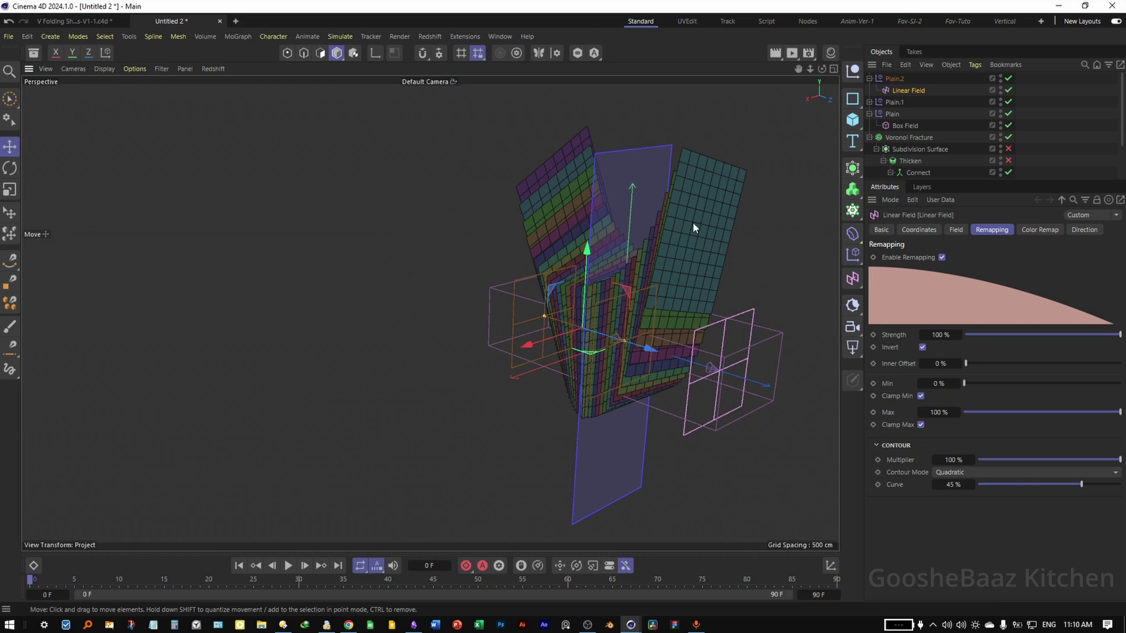
mouse_move(692, 227)
left_mouse_down("alt")
mouse_move(656, 282)
mouse_move(680, 247)
left_mouse_up("alt")
- Switch the viewport shading to Constant Shading (Lines) and deselect everything
left_click(105, 68)
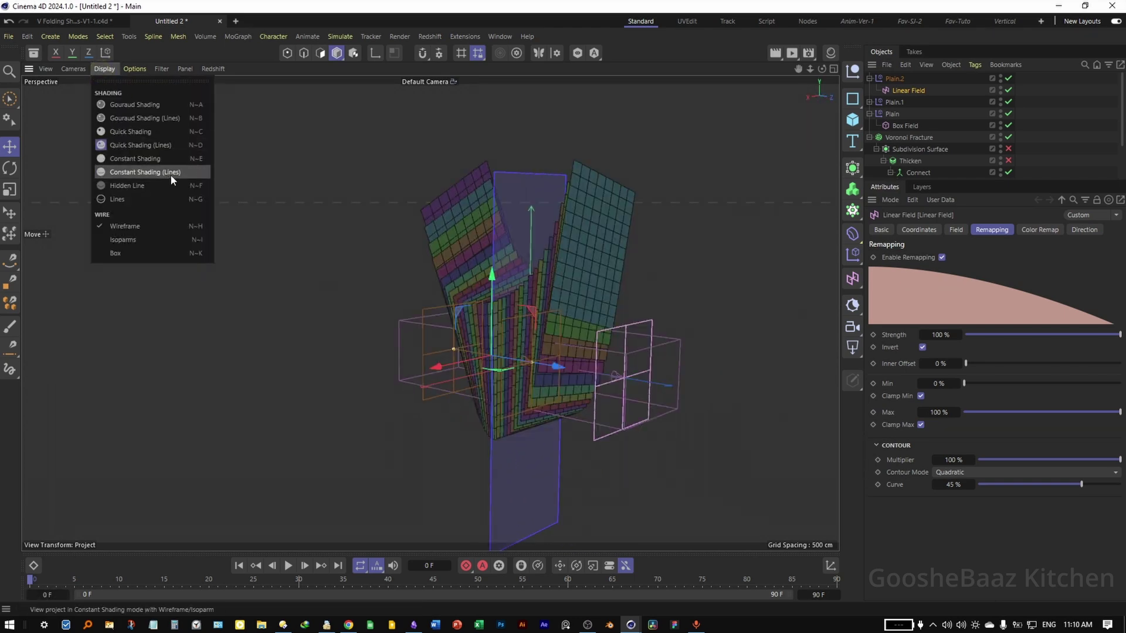
left_click(157, 174)
mouse_move(523, 352)
left_mouse_down()
mouse_move(583, 346)
mouse_move(651, 364)
left_mouse_up()
left_click(670, 256)
- Save the project in the 3D folder as V Folding Sheets-Live-V1-1
key("ctrl+s")
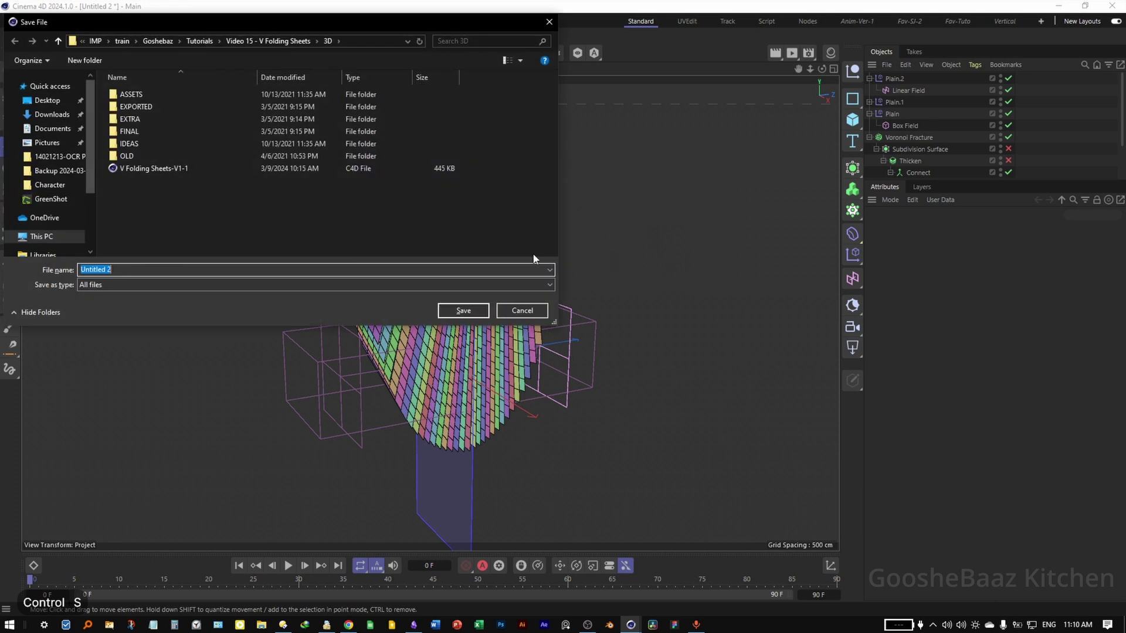
left_click(184, 169)
left_click(90, 271)
left_click(75, 268)
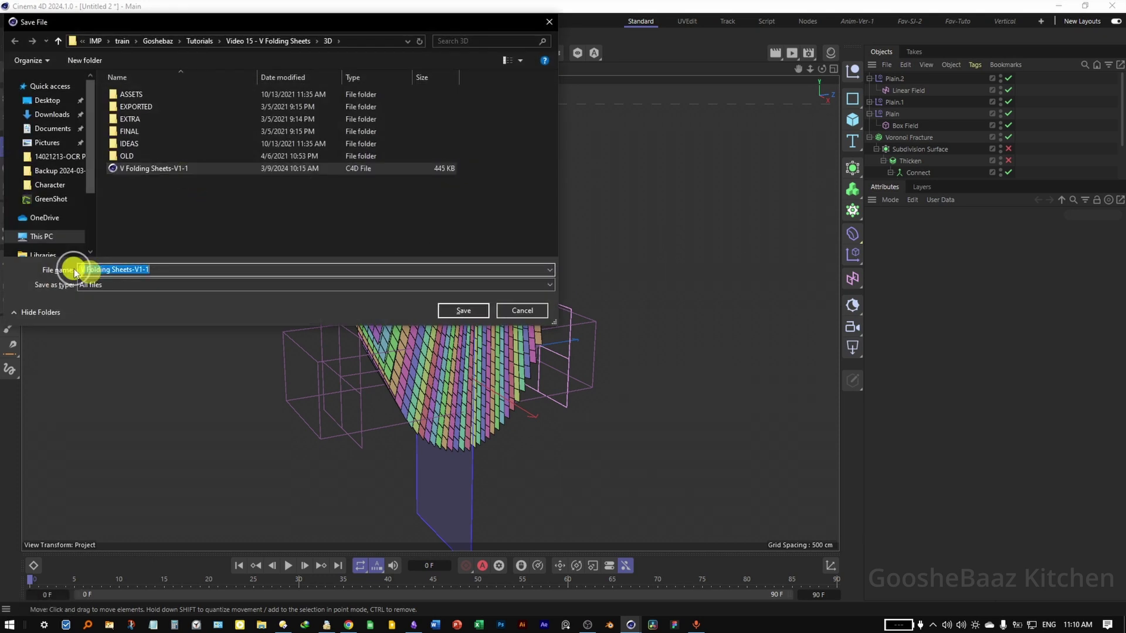
left_click(86, 270)
left_click(134, 271)
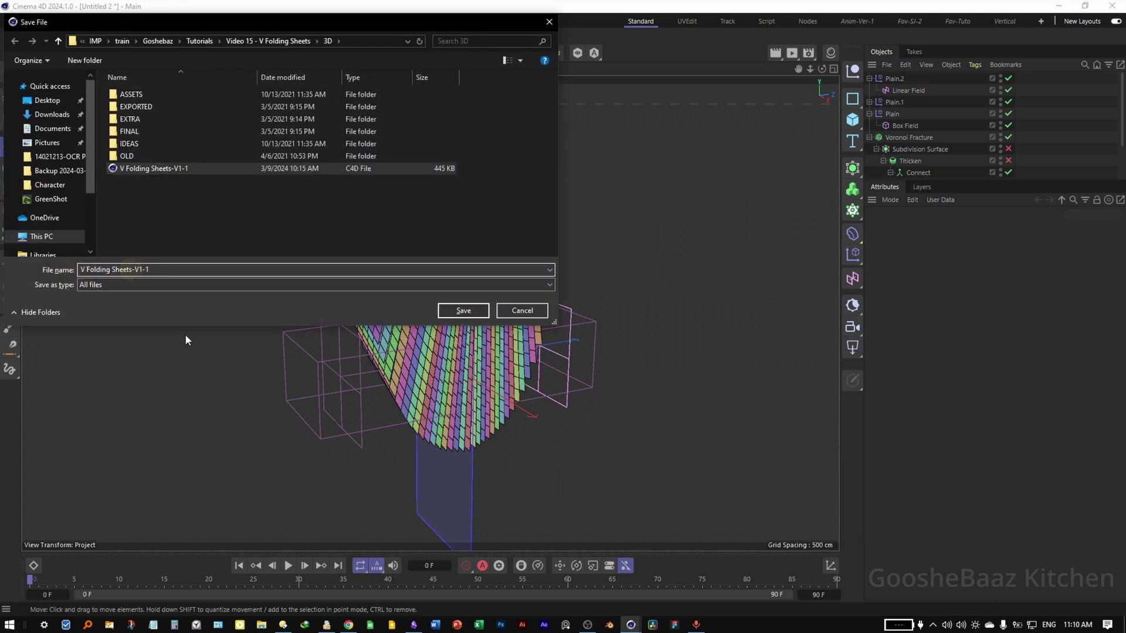
type("-Live")
left_click(465, 310)
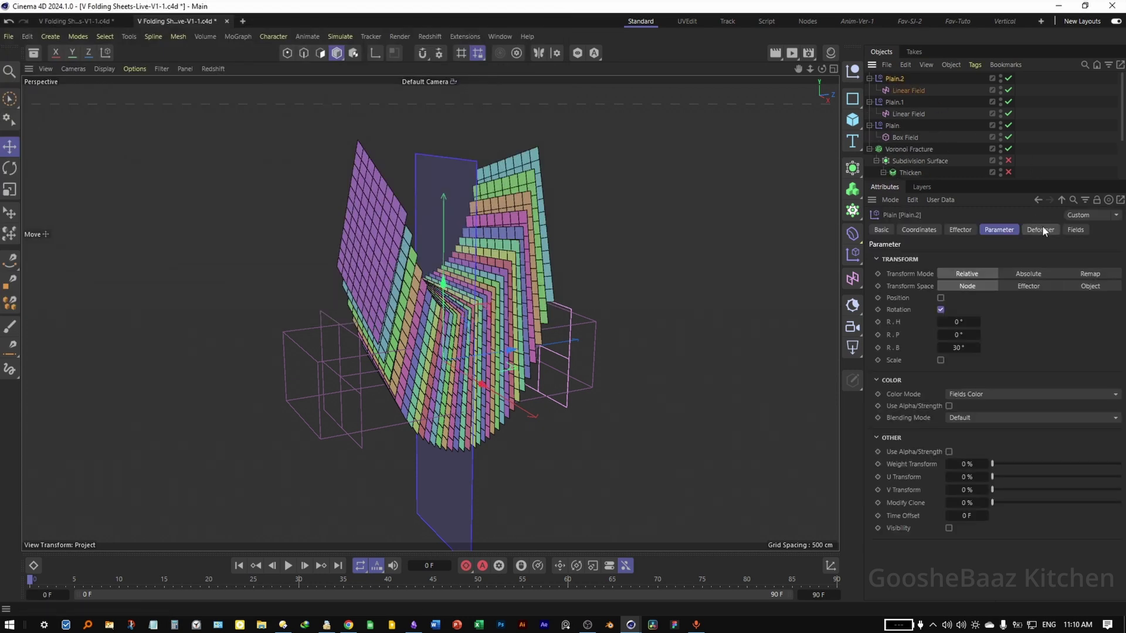
- Turn off the colour contribution of the Linear Fields in Plain.2 and Plain.1
left_click(1077, 229)
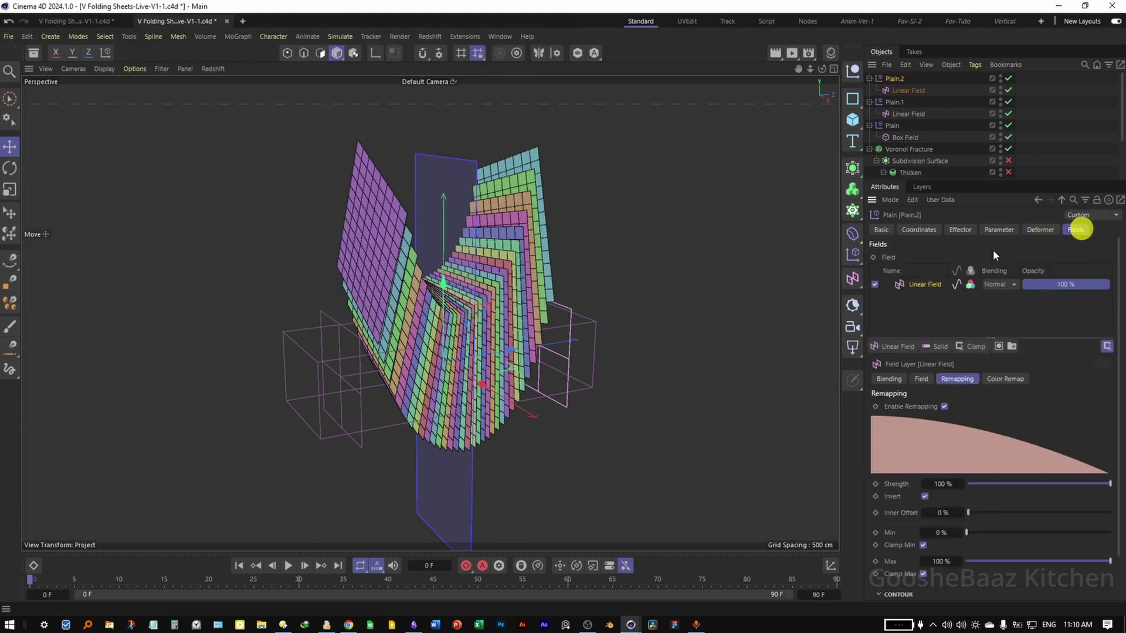
left_click(970, 285)
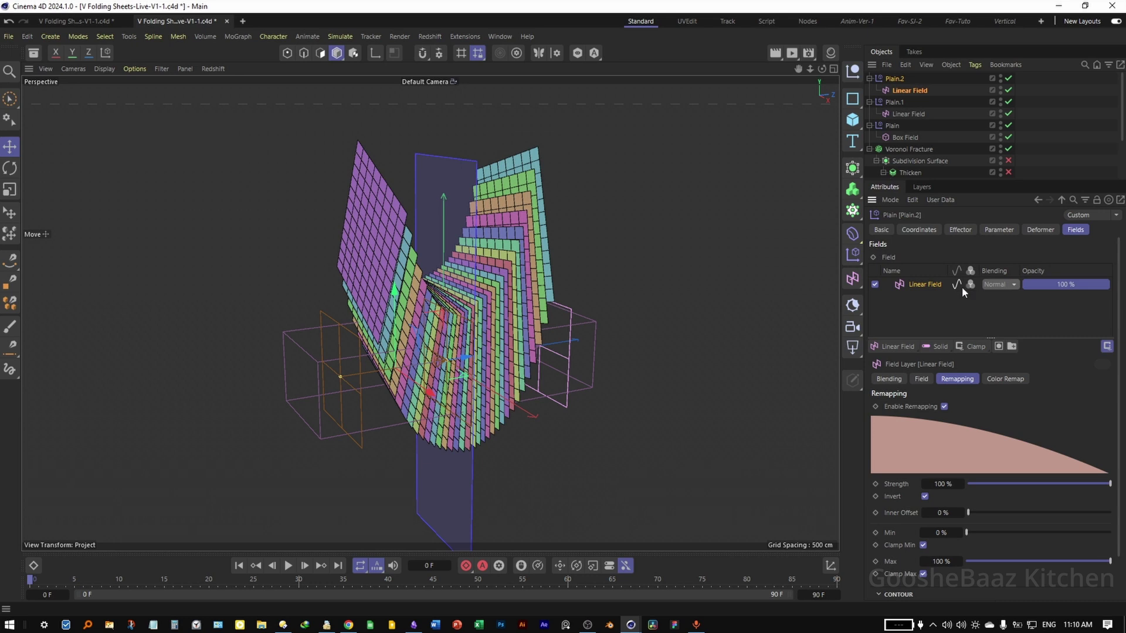
left_click(893, 102)
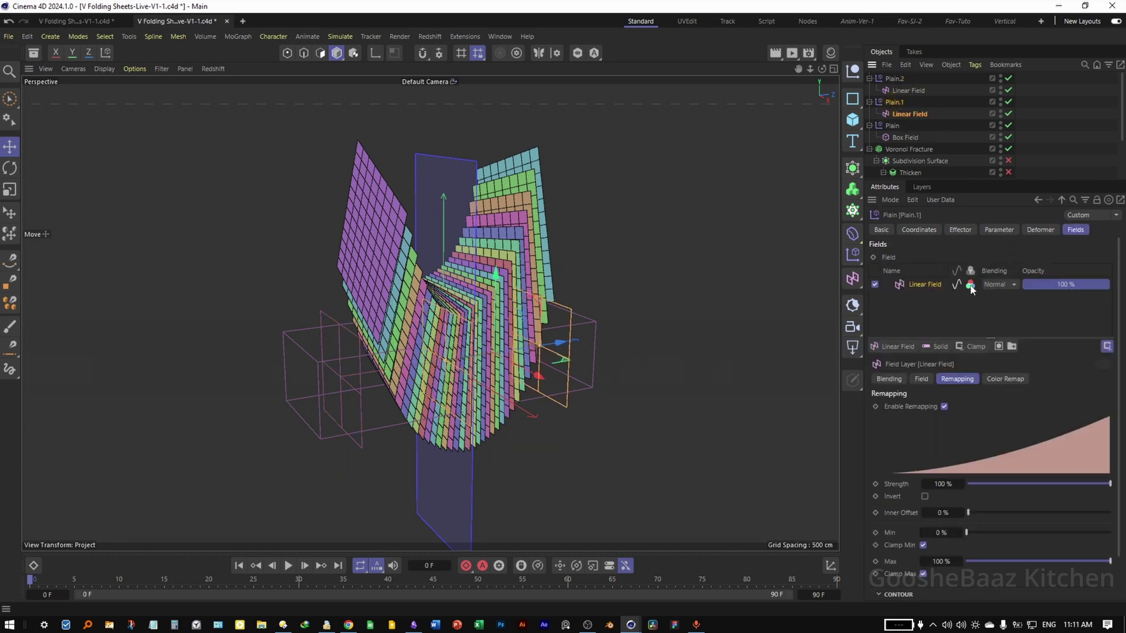
left_click(971, 285)
- Add another Plain effector to the Voronoi Fracture and turn off its Position
left_click(910, 149)
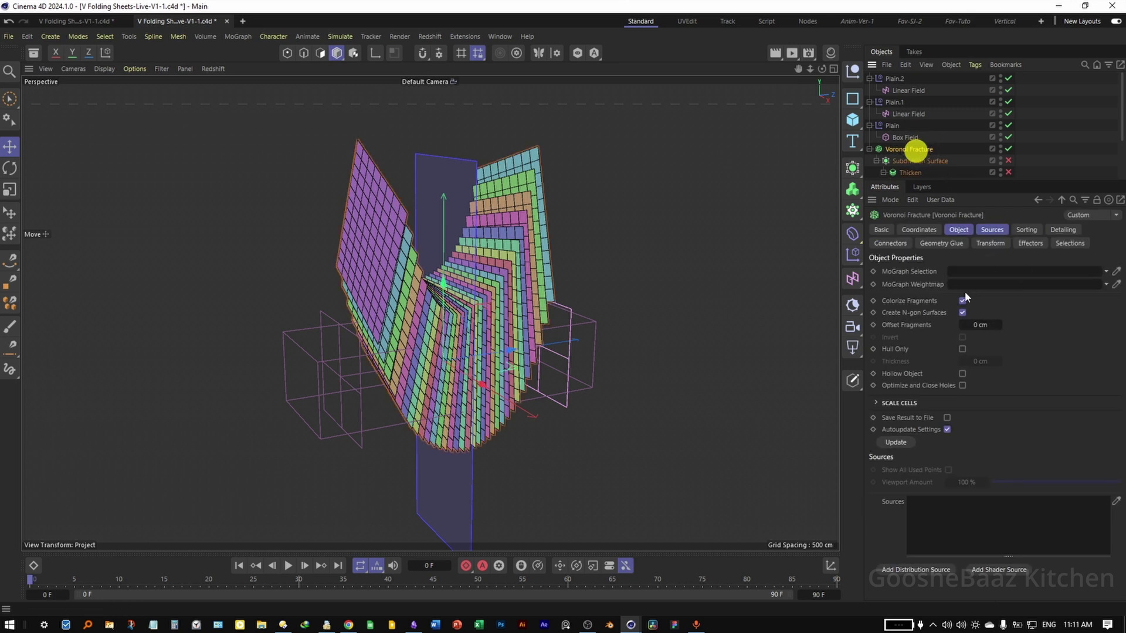
left_click(854, 256)
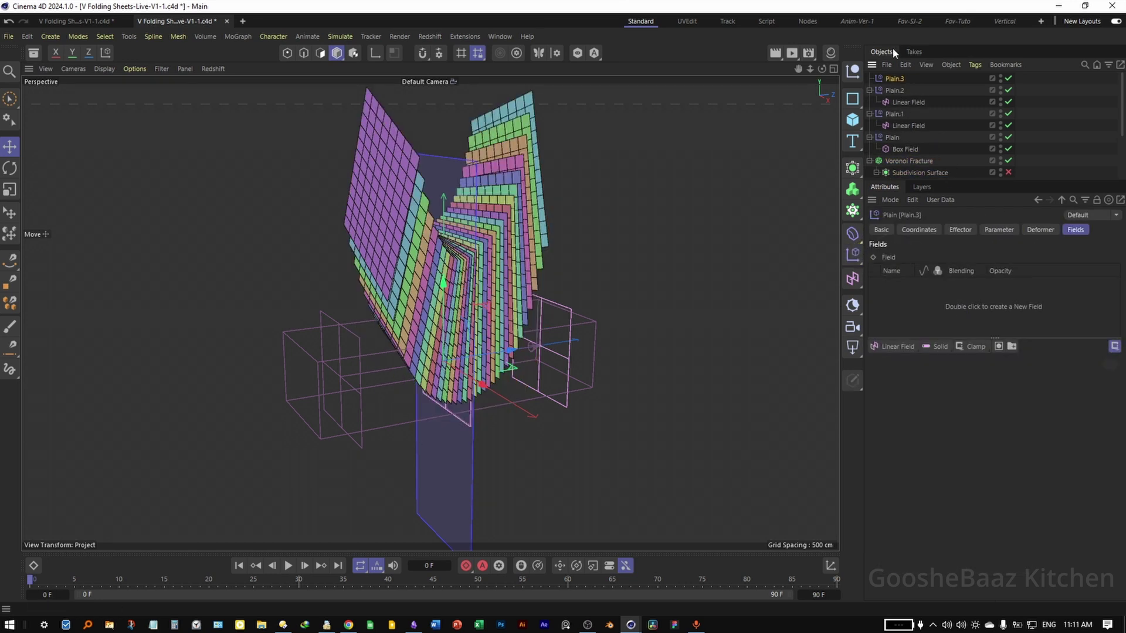
left_click(962, 230)
left_click(990, 232)
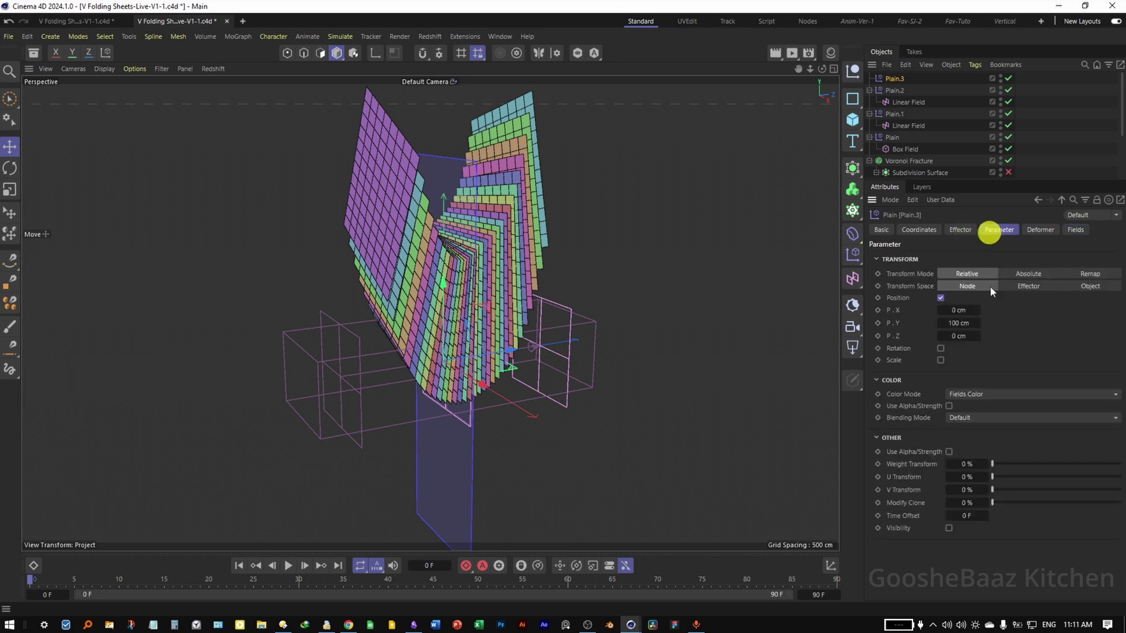
left_click(940, 298)
- Add a Shader Field to the new Plain effector and load a Noise shader into it
left_click(1070, 230)
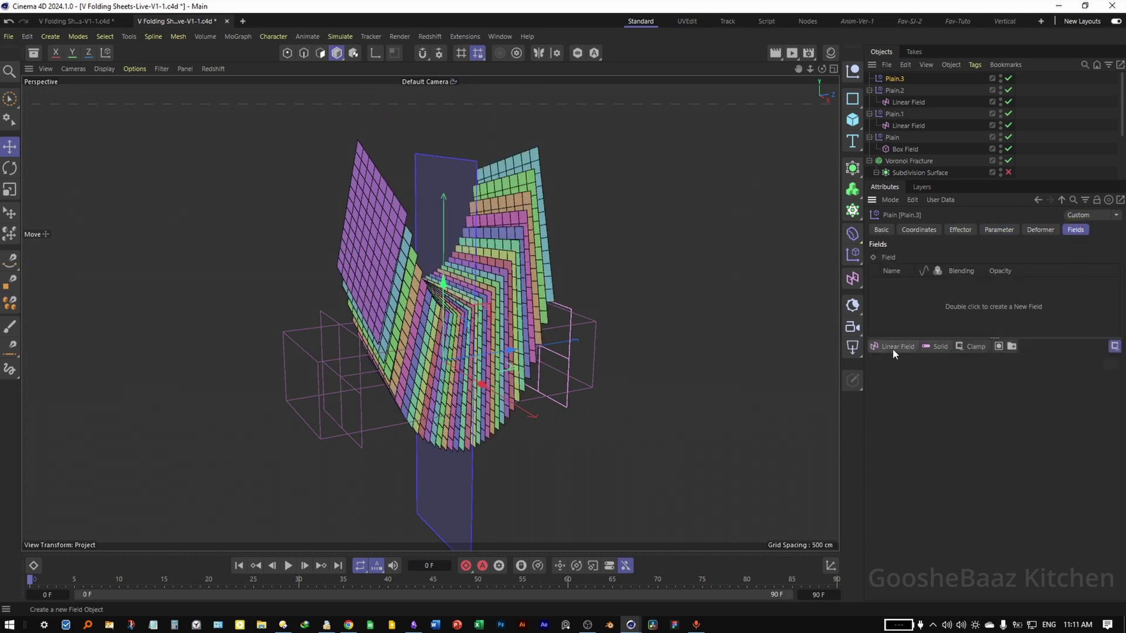
left_click_drag(890, 346, 979, 363)
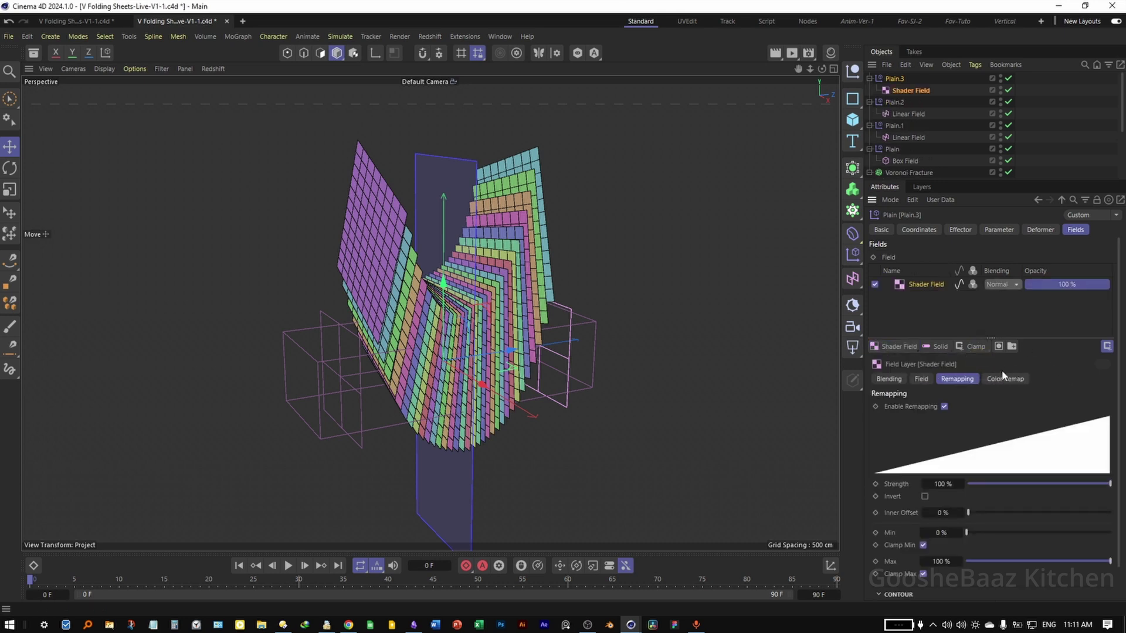
left_click(921, 380)
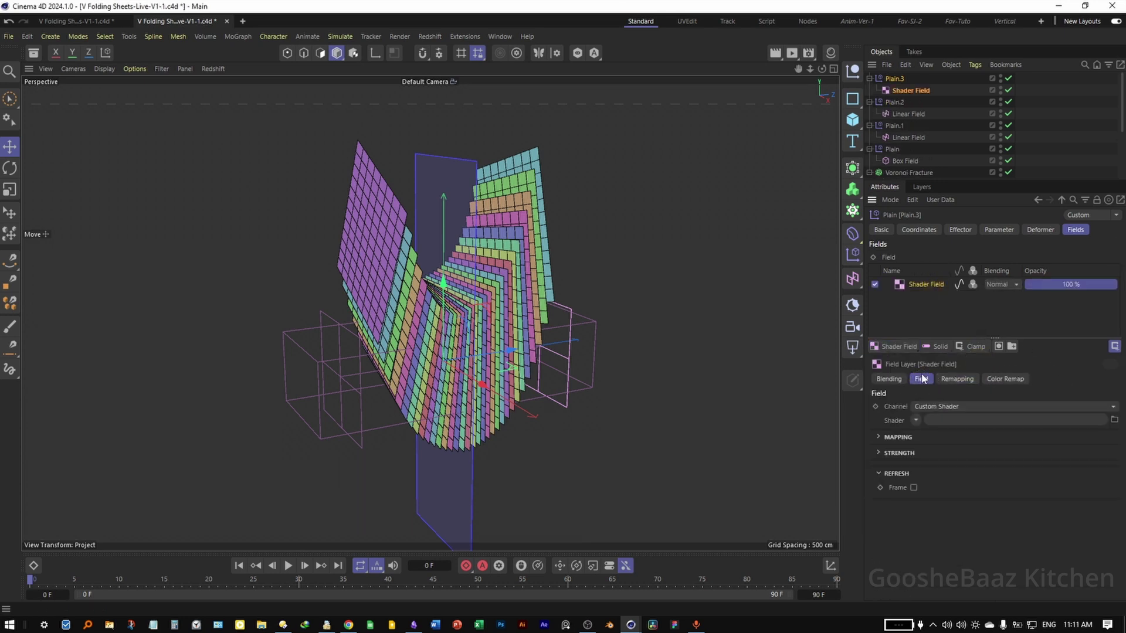
left_click(916, 421)
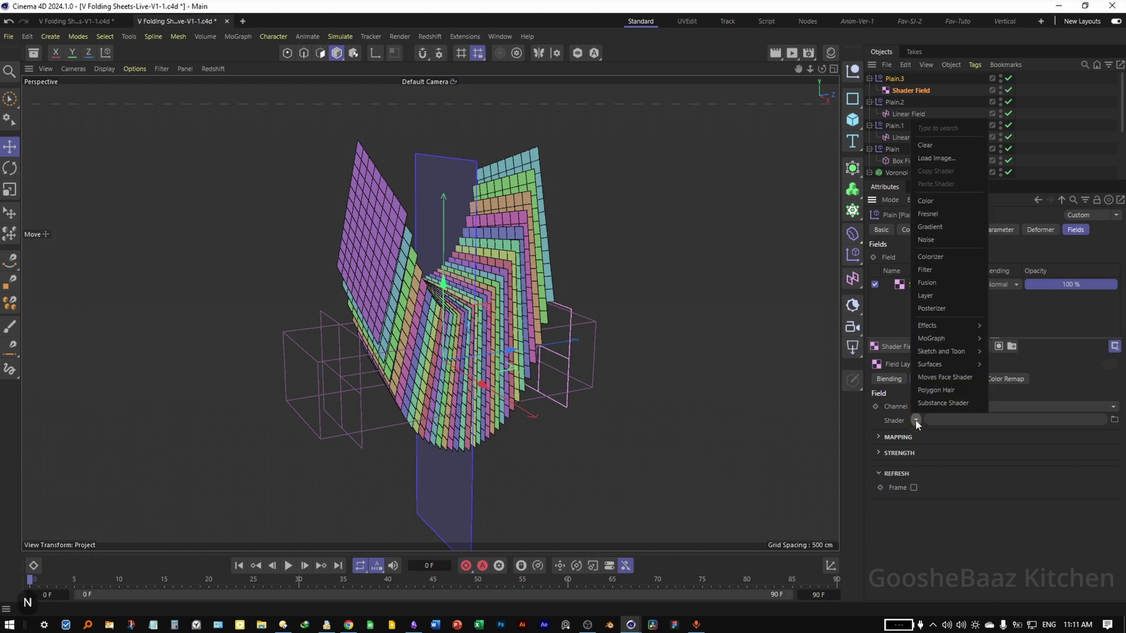
type("noise")
left_click(950, 142)
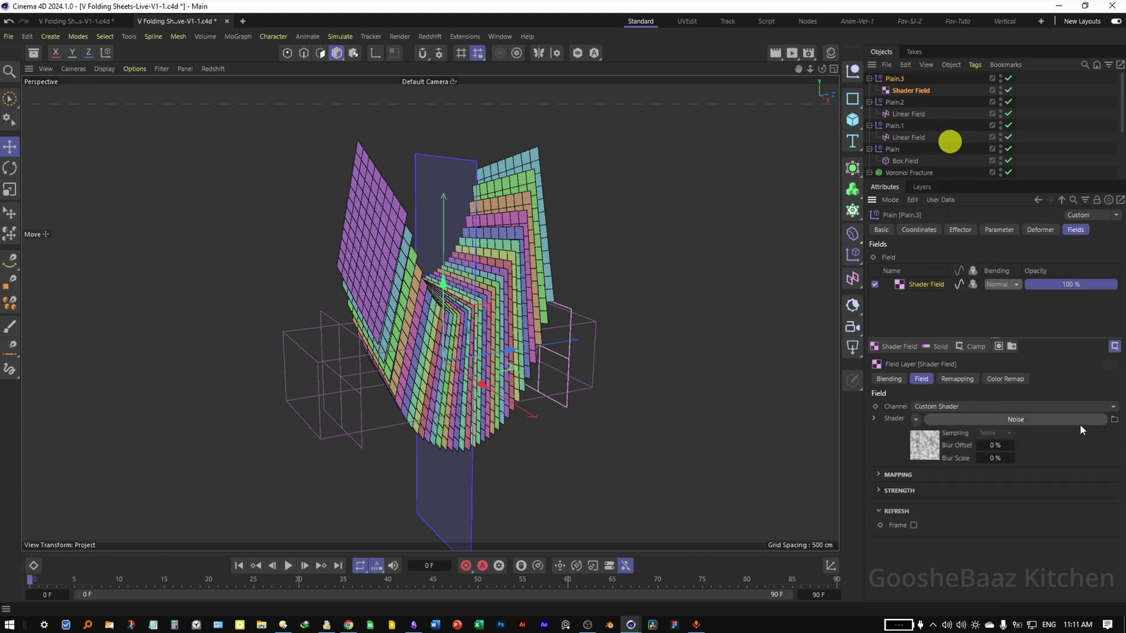
- Set the Shader Field's colour remap to Gradient, shift the black knot to about 53% and add another knot at about 23%
left_click(1006, 380)
left_click(963, 407)
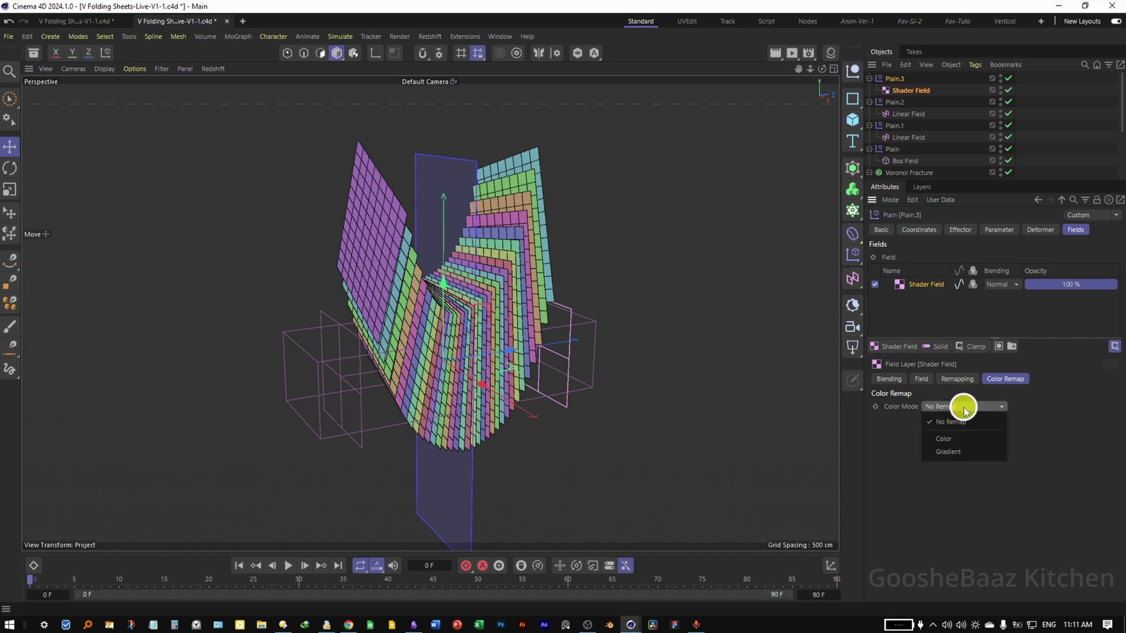
left_click(959, 453)
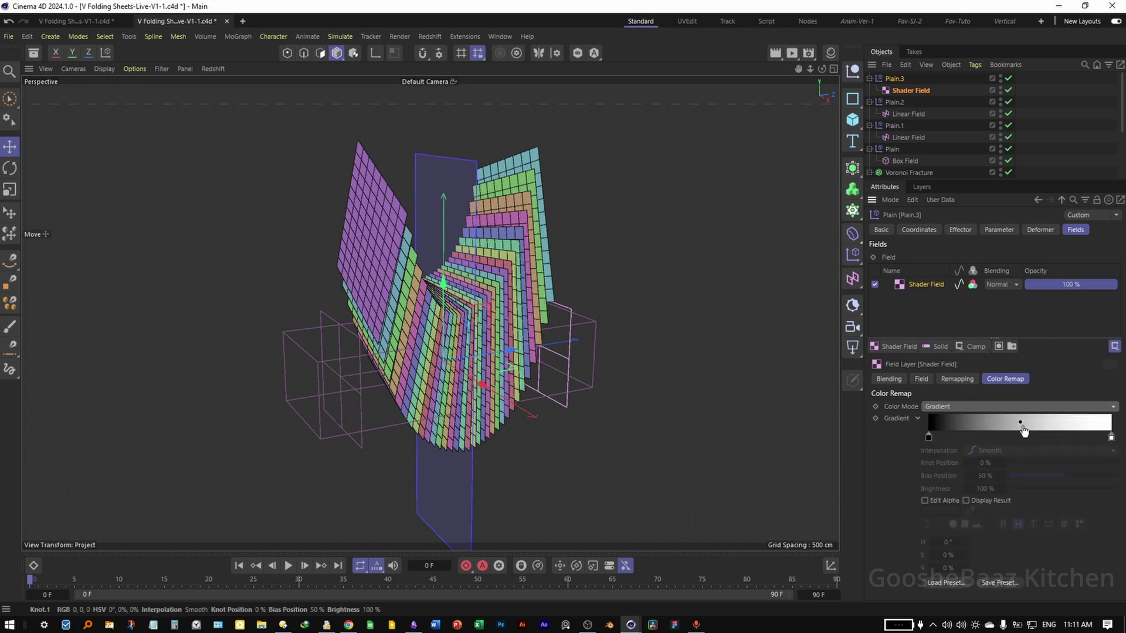
left_click_drag(930, 441, 1026, 437)
left_click(972, 439)
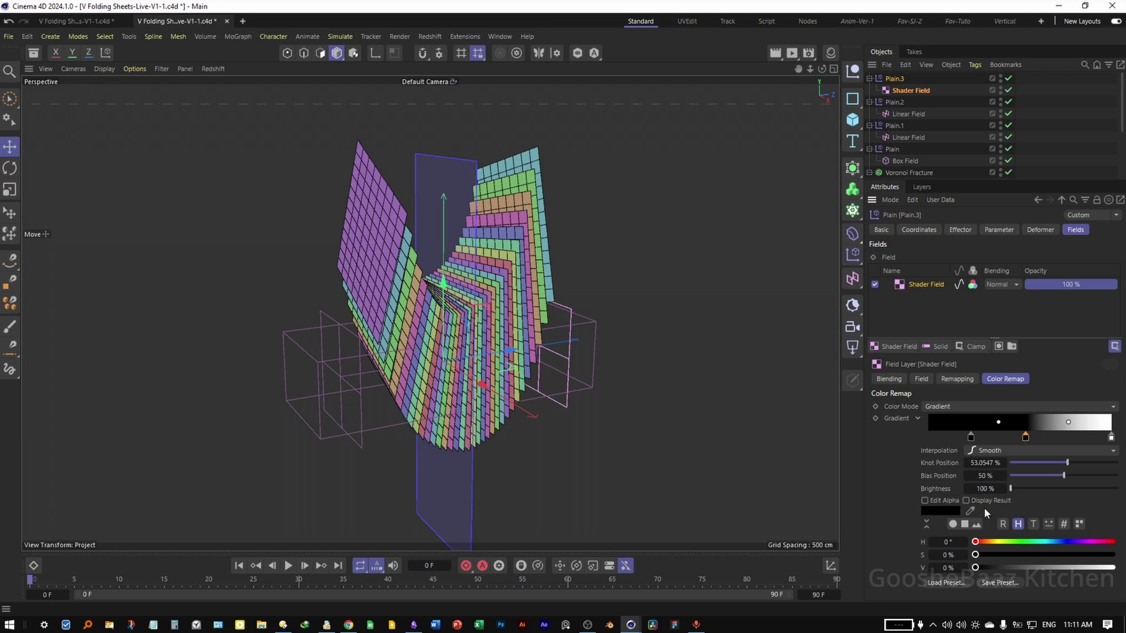
- Recolour the gradient knots, making the 53% knot red with 100% saturation and value and the other two orange and yellow tones
left_click_drag(986, 555, 1113, 554)
left_click_drag(975, 567, 1113, 567)
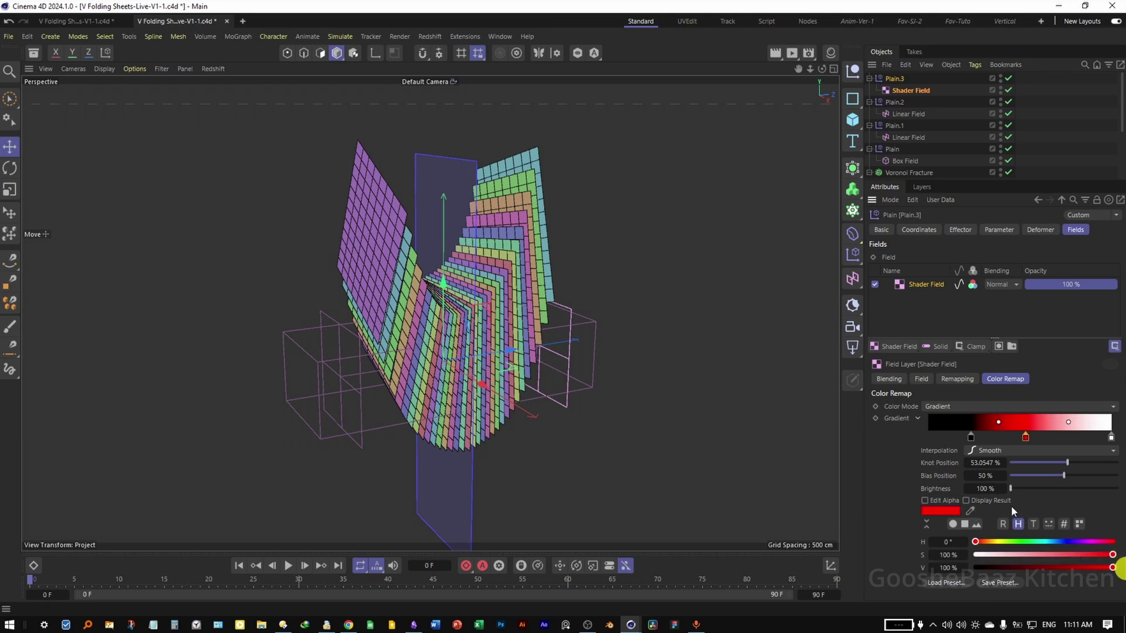
left_click(971, 437)
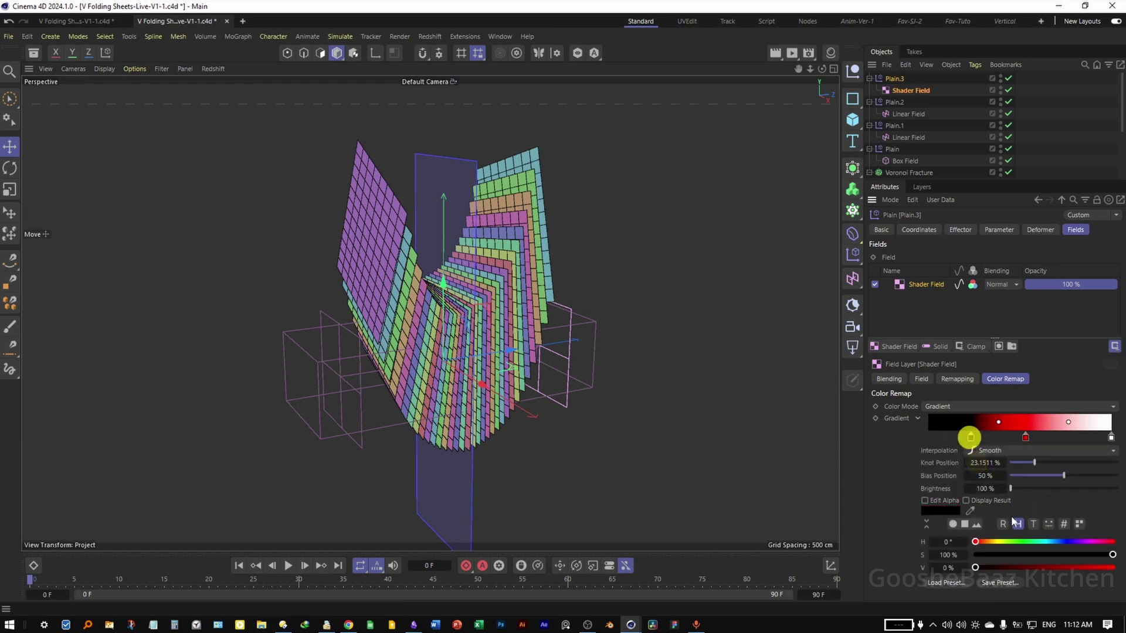
left_click(1001, 542)
left_click(1113, 568)
left_click(1111, 437)
left_click_drag(998, 542, 1119, 558)
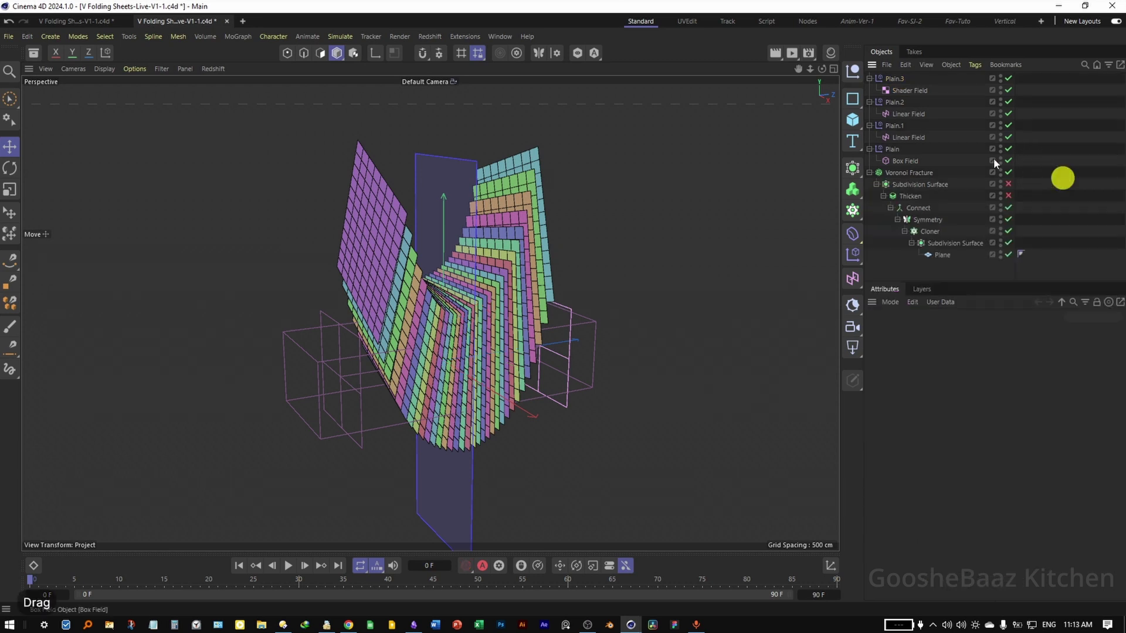
- Turn off Colorize Fragments on the Voronoi Fracture
left_click(911, 174)
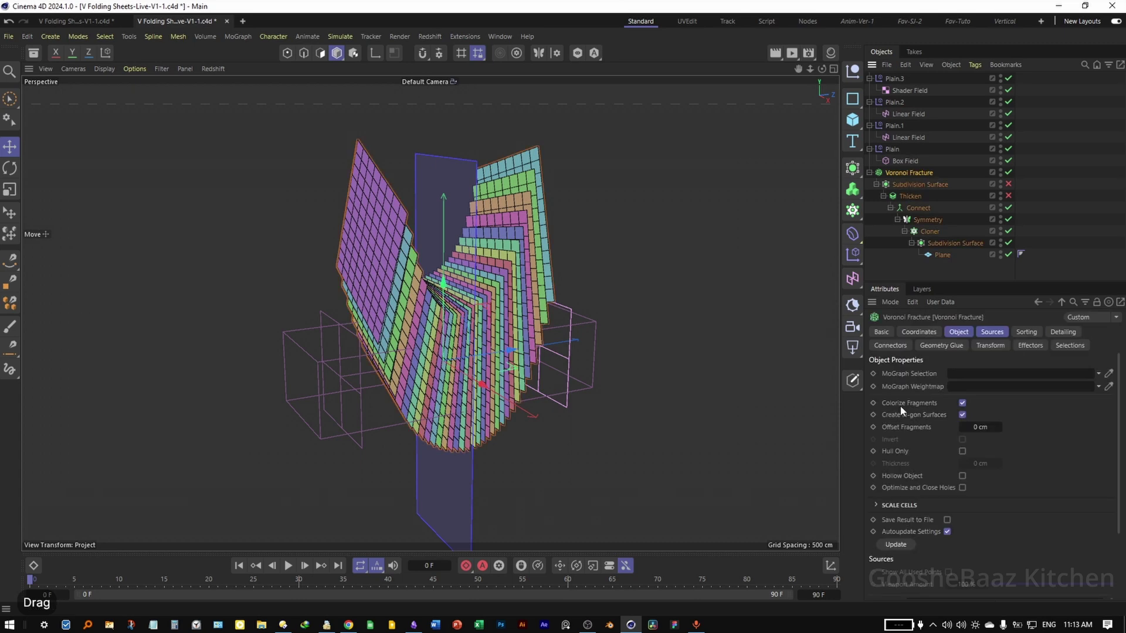
left_click(962, 402)
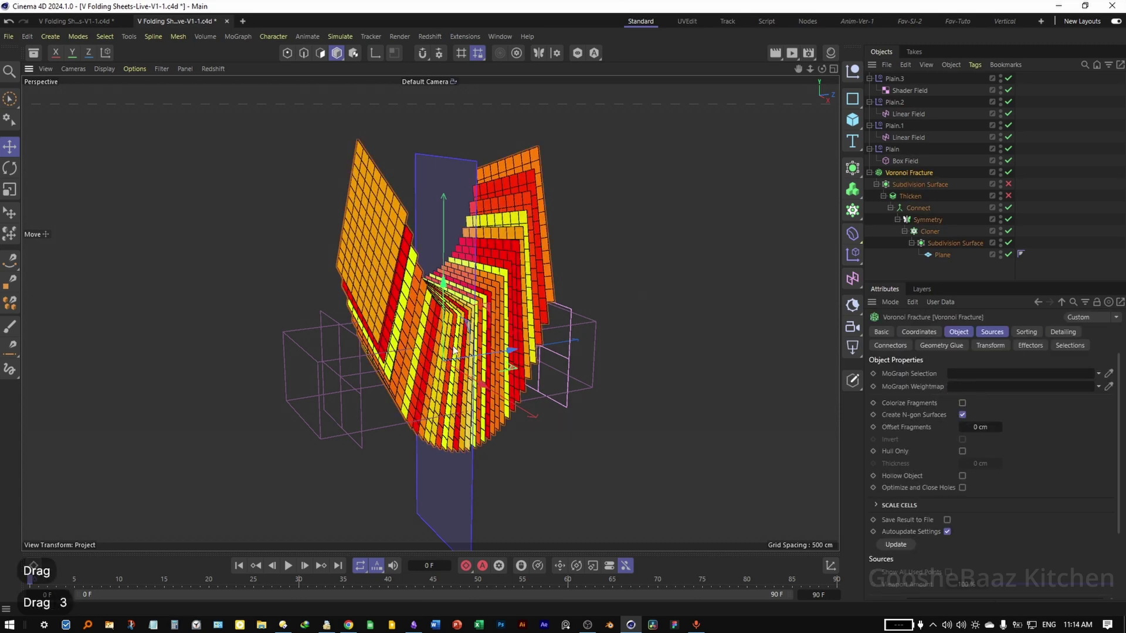
left_click_drag(279, 332, 402, 335, "alt")
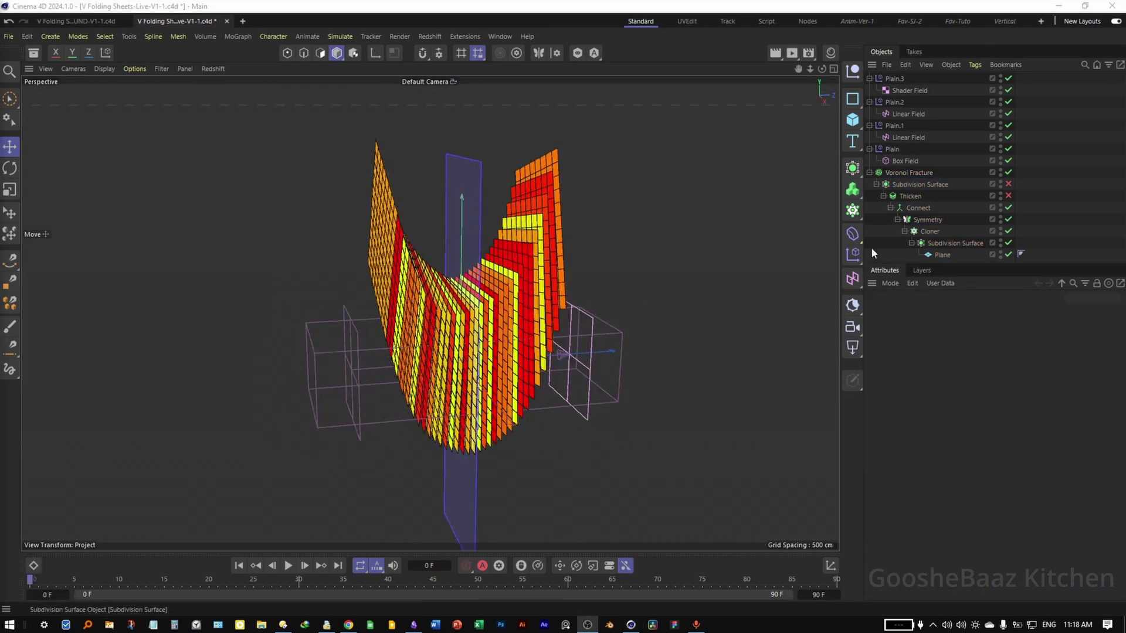
- Add a Displacer deformer as a child of the Connect object
left_click(927, 206)
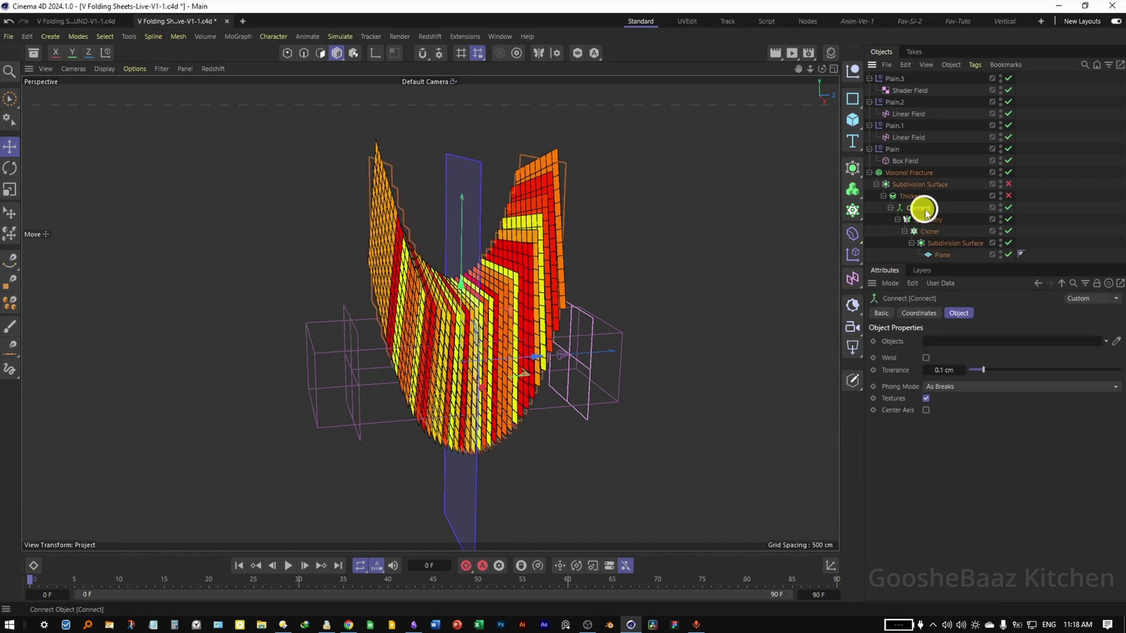
left_click(852, 234)
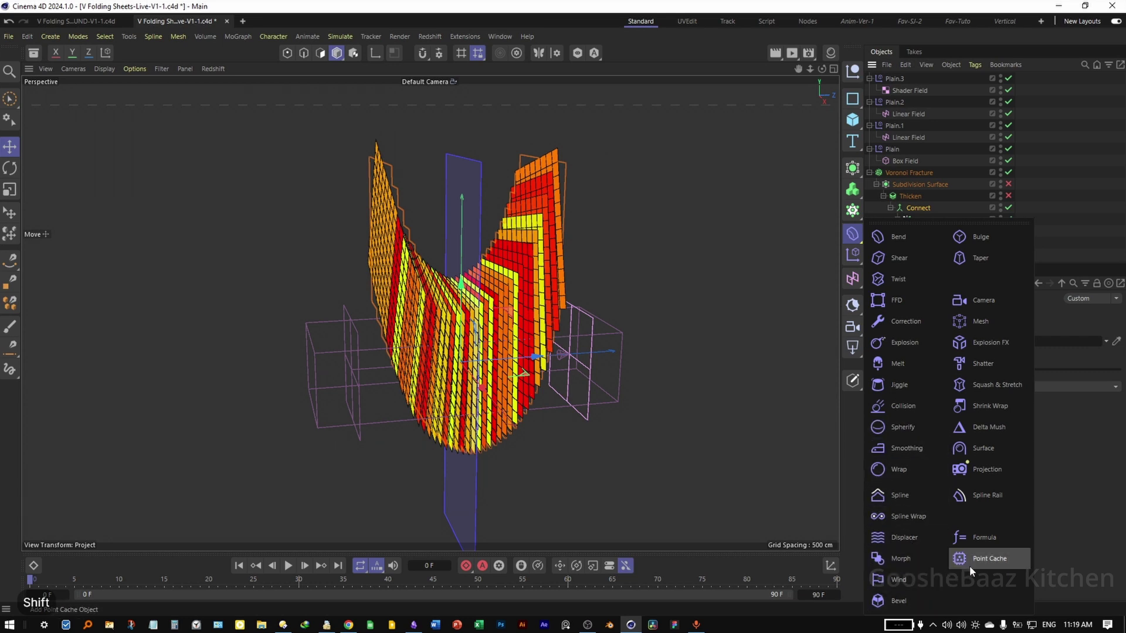
left_click(924, 537, "shift")
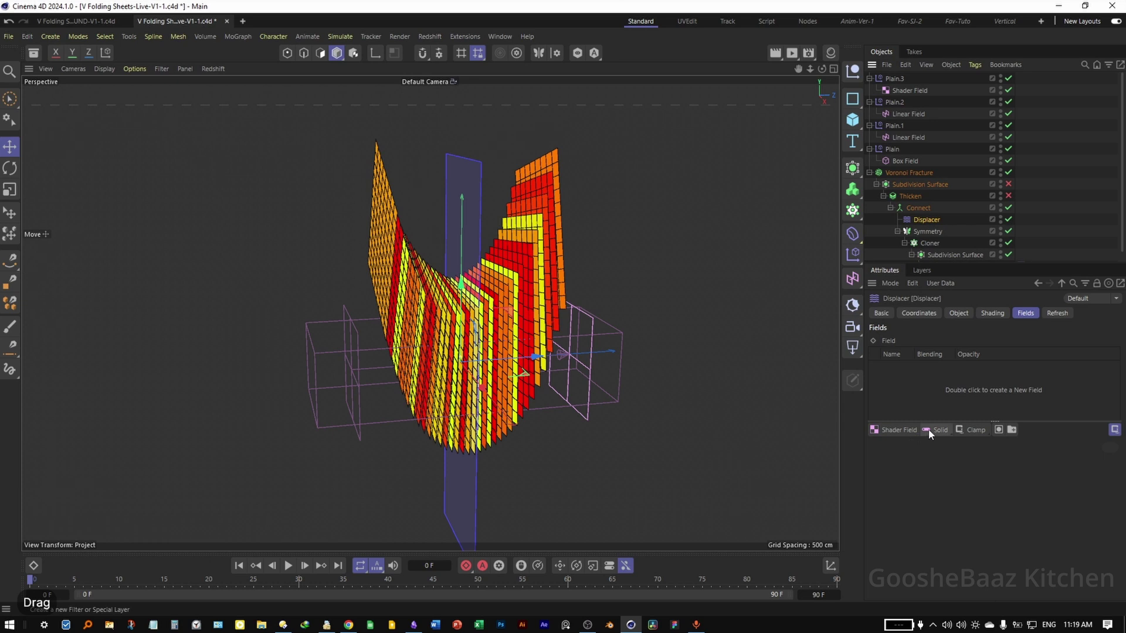
- Add a Linear Field and a Spherical Field to the Displacer, with the Spherical Field's blending set to Multiply
left_click_drag(897, 429, 908, 513)
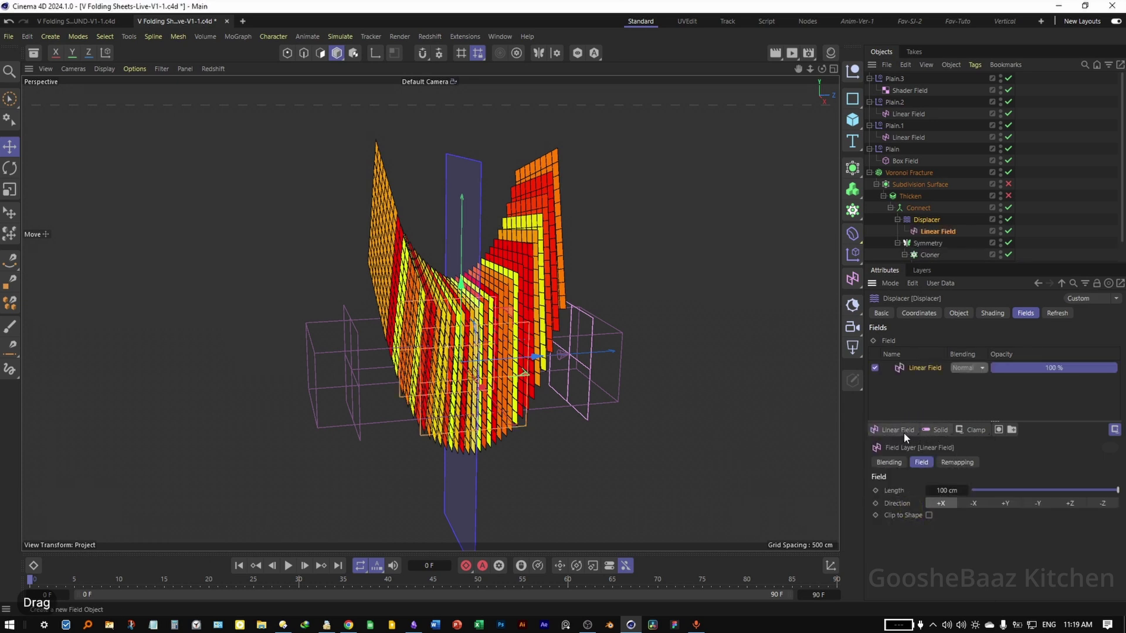
left_click_drag(902, 430, 988, 469)
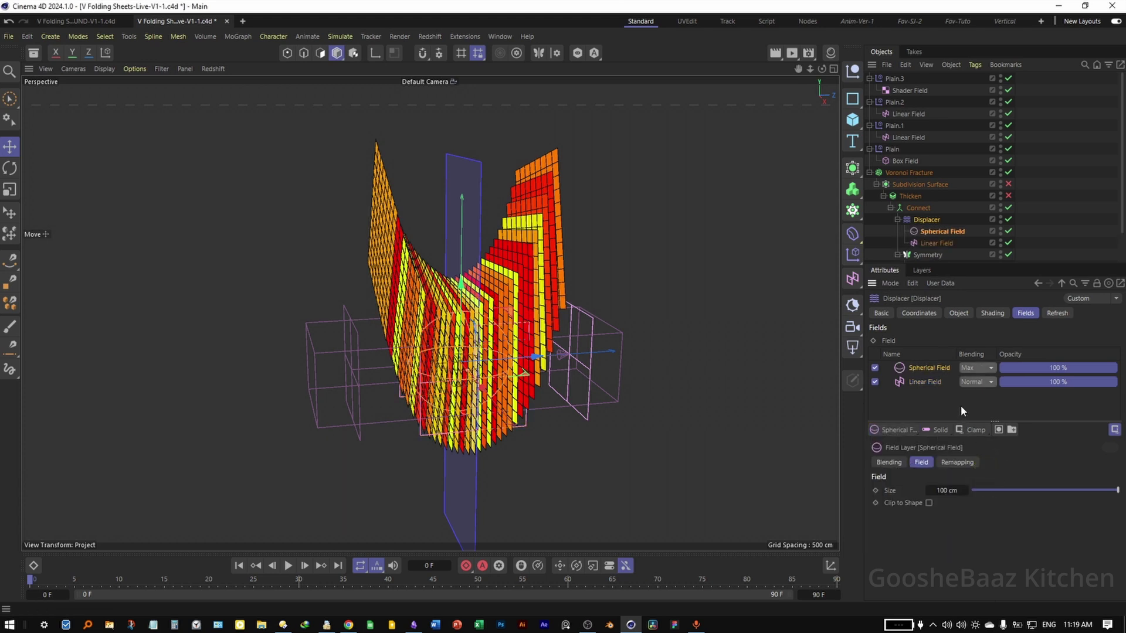
left_click(975, 368)
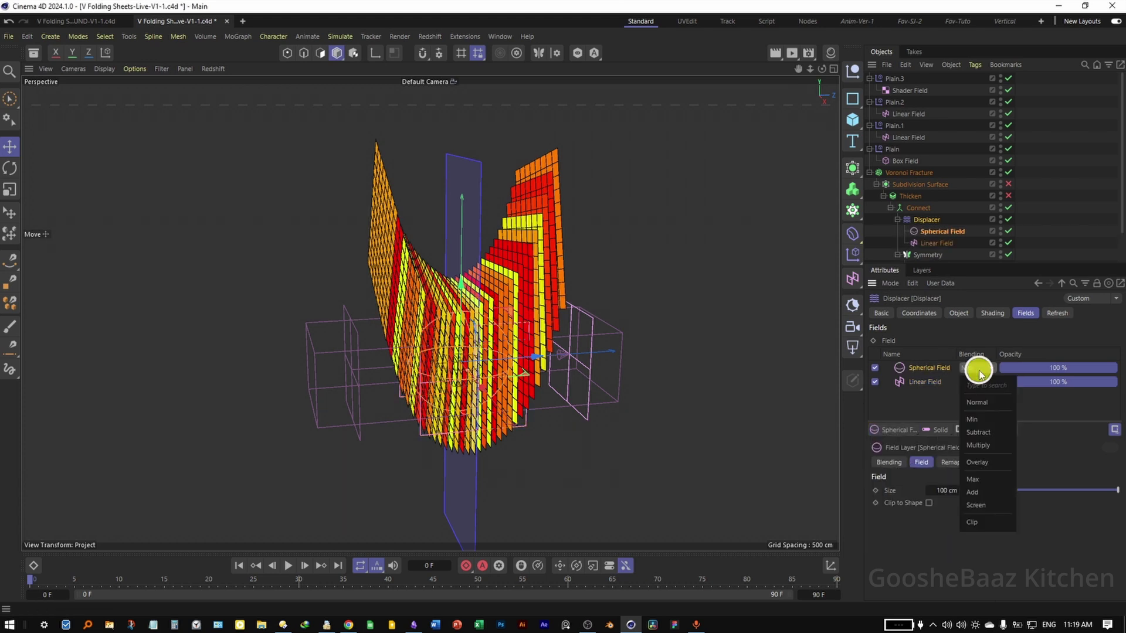
left_click(987, 446)
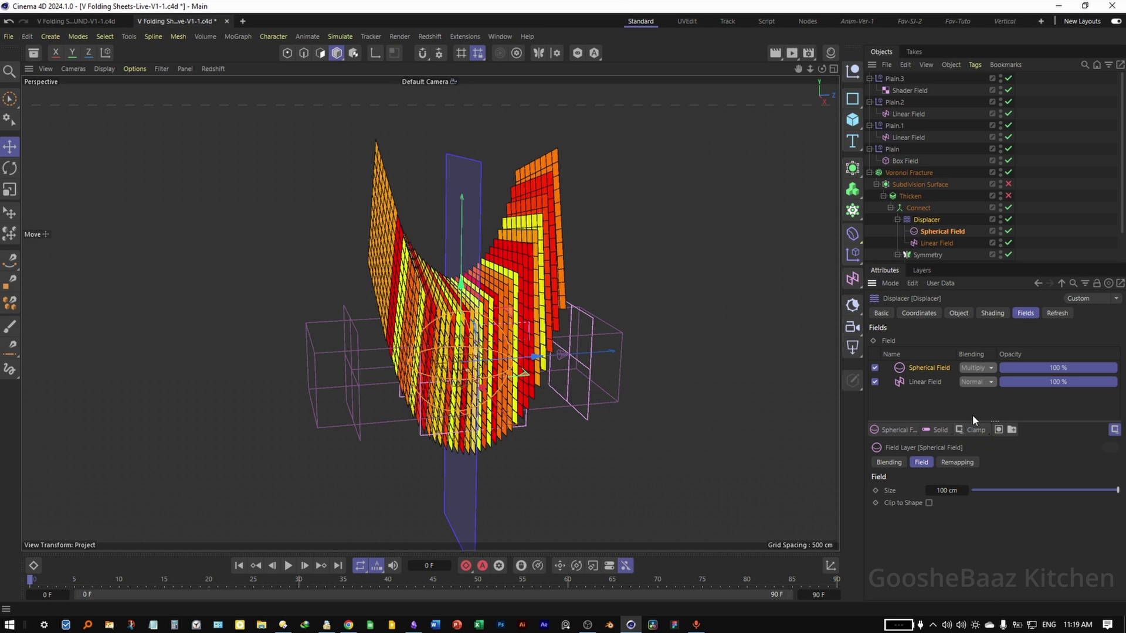
- Load a Color shader into the Displacer's shading
left_click(927, 220)
left_click(990, 314)
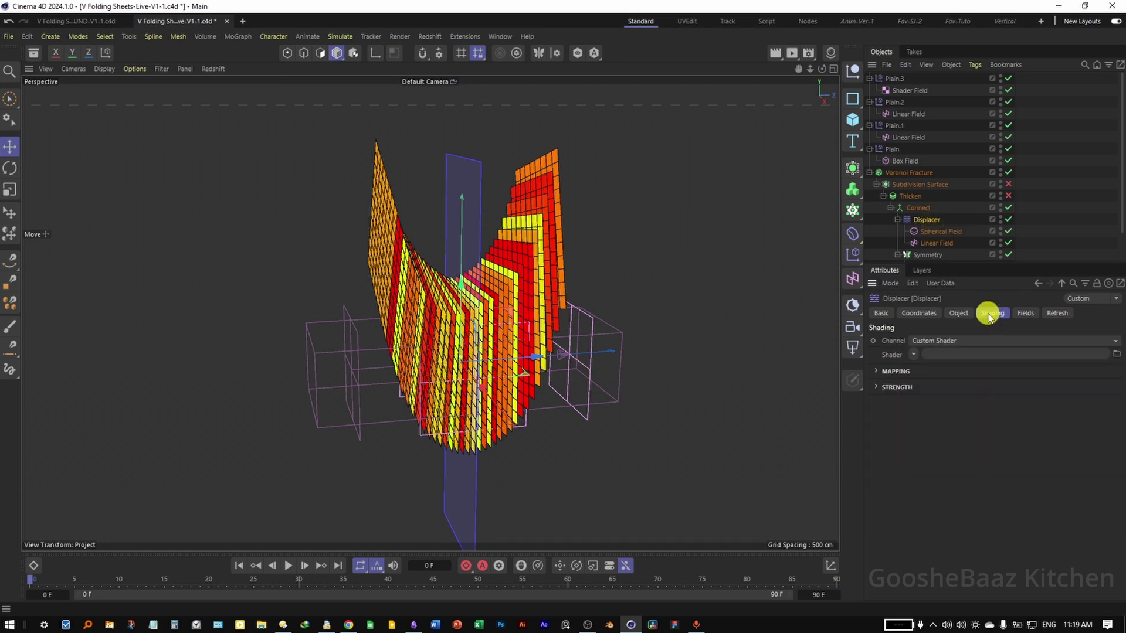
left_click(914, 354)
type("color")
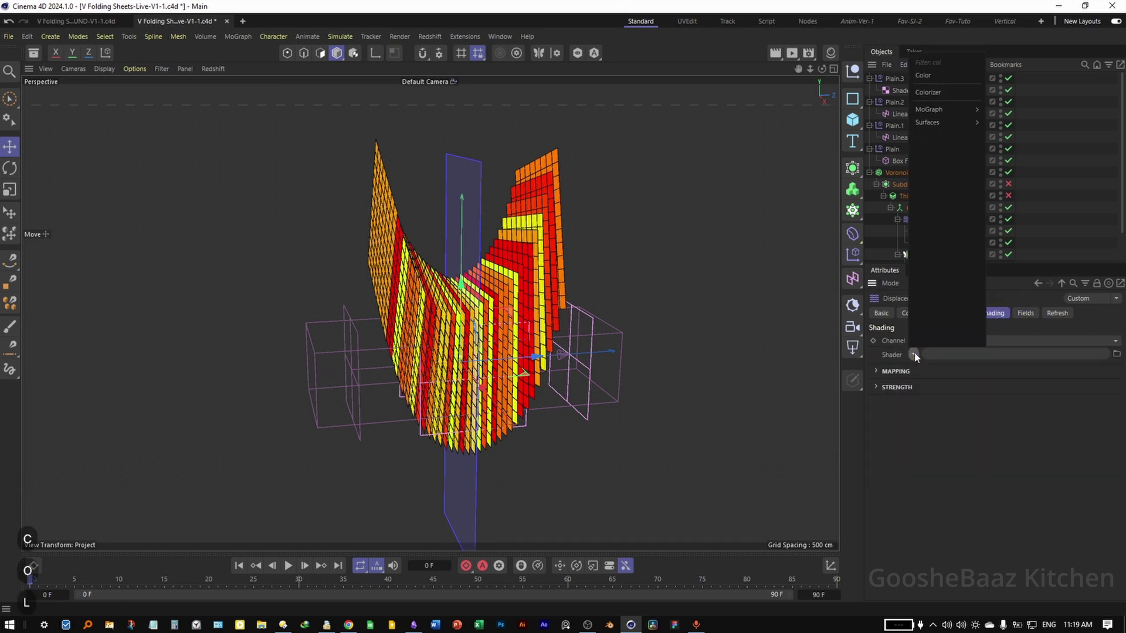
left_click(941, 75)
- Set the Displacer's height to -150 cm
left_click(959, 313)
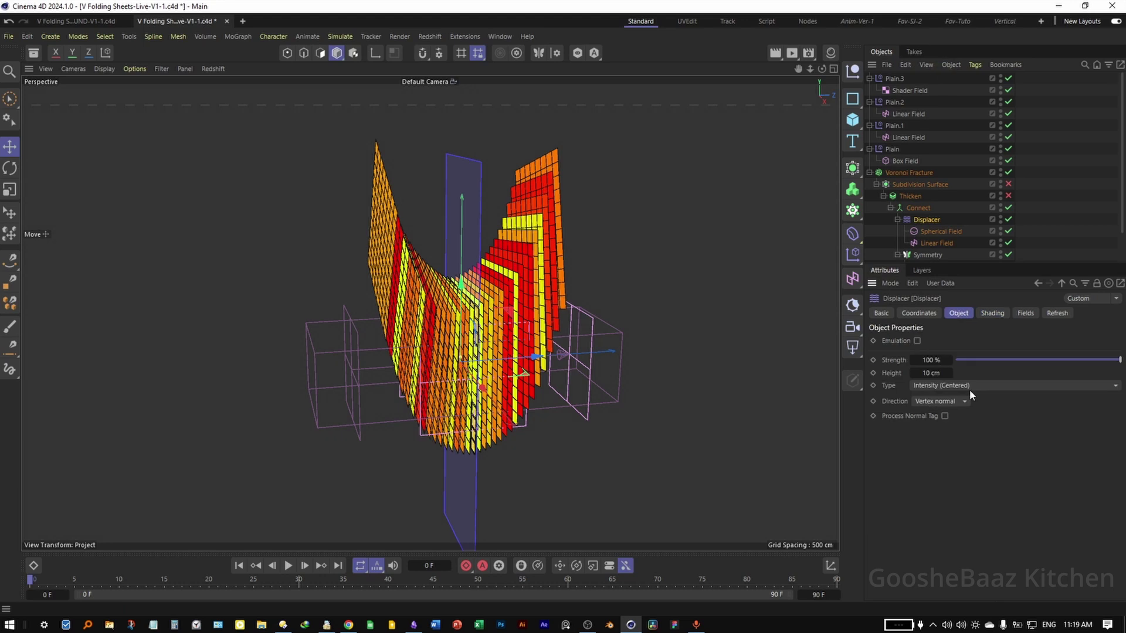
left_click(913, 373)
left_click(927, 372)
key("BackSpace")
type("-100")
key("Return")
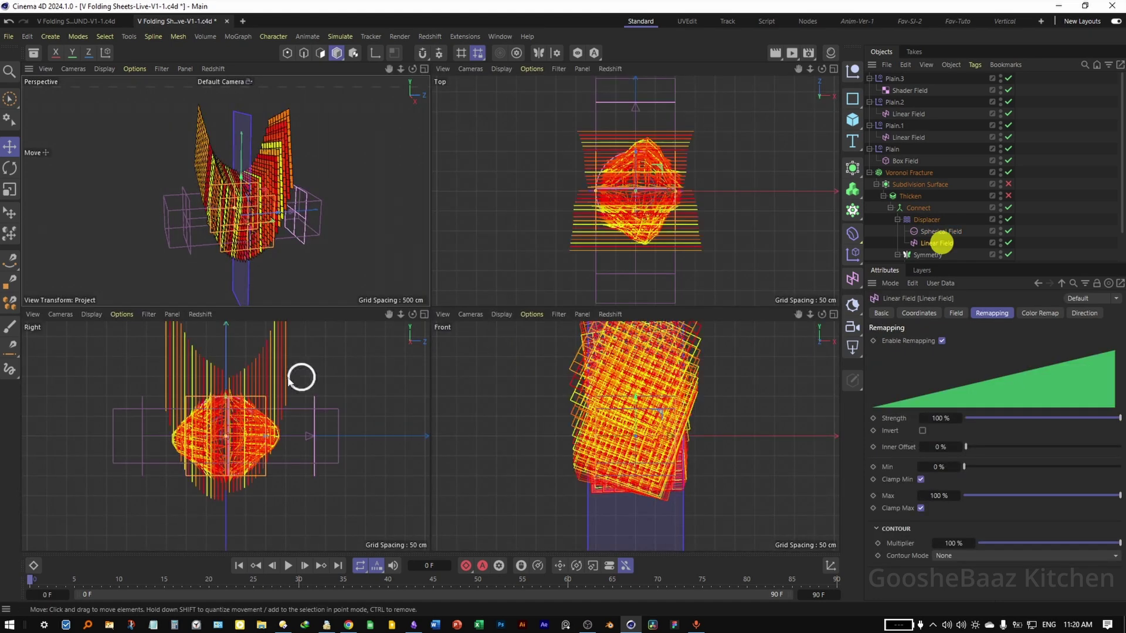
- Move the Displacer's Linear Field along positive Z to the outer sheets and set its direction to +Z
middle_click(300, 377)
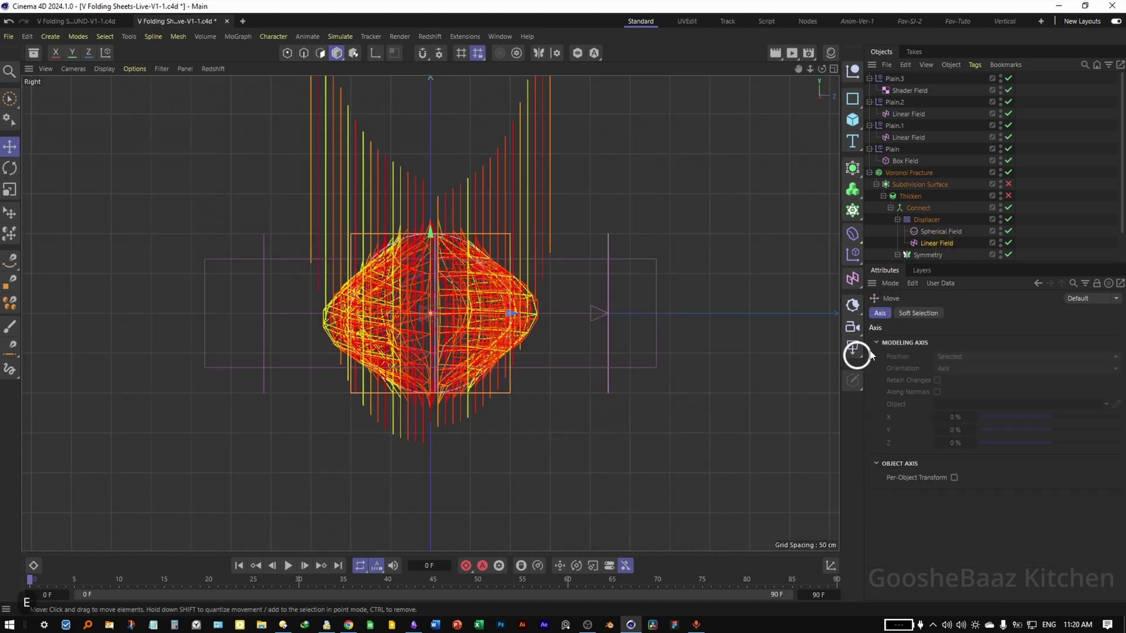
left_click_drag(493, 314, 567, 320)
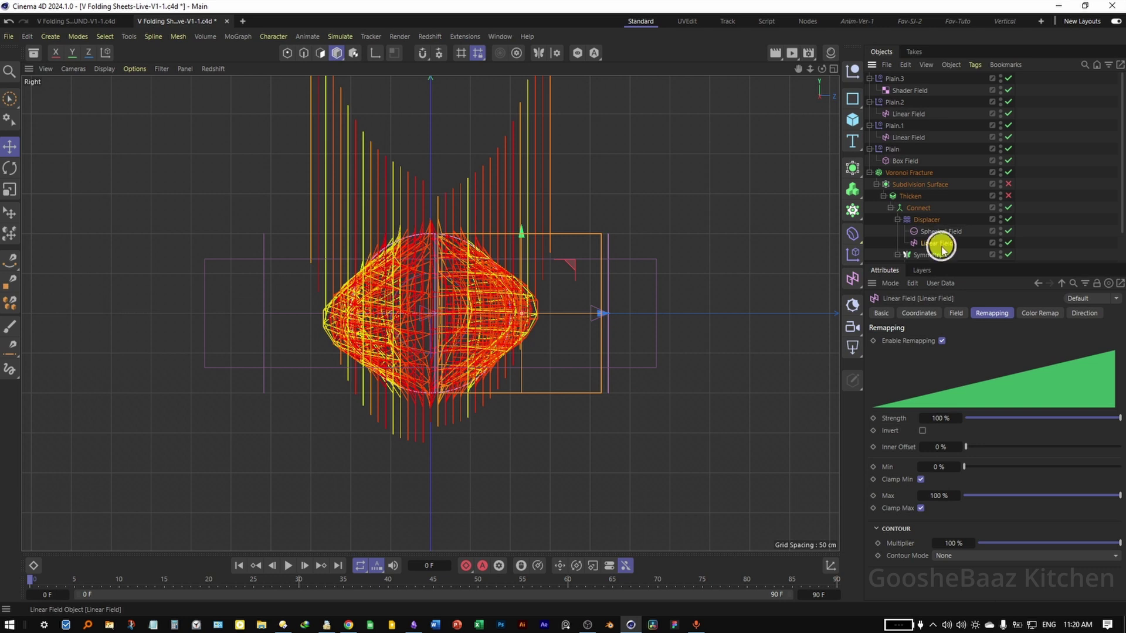
left_click(961, 314)
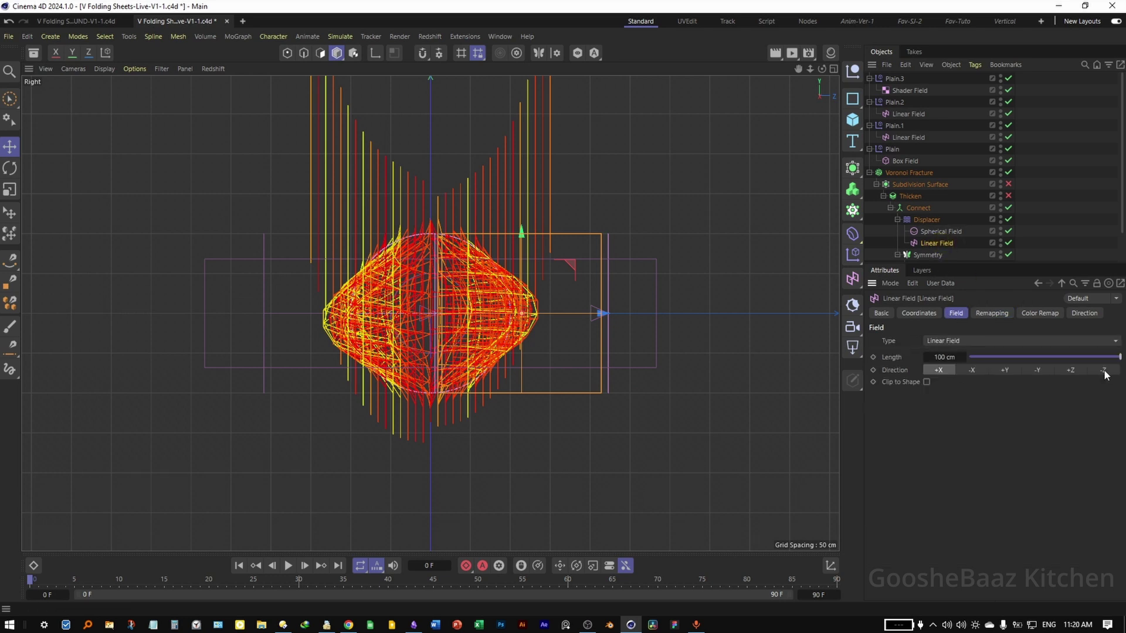
left_click(1070, 371)
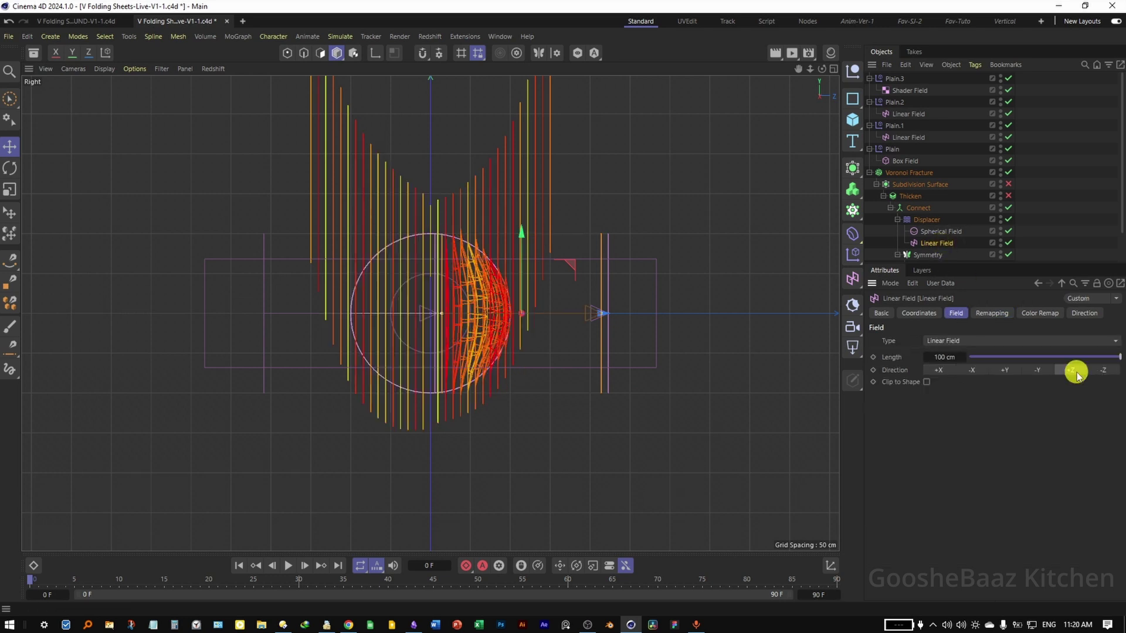
- Scale the Displacer's Spherical Field up to about 419 cm and raise it along Y so it encloses the sheets
left_click(957, 231)
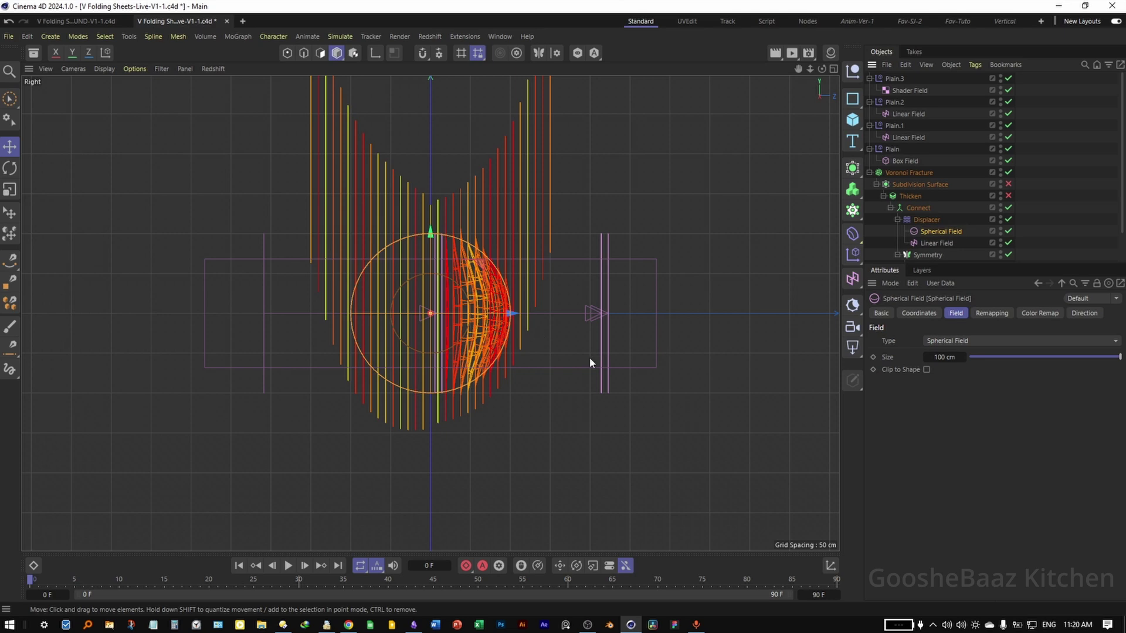
scroll(518, 384, "down", 2)
key("t")
left_click_drag(408, 377, 563, 308)
left_click_drag(460, 278, 460, 237)
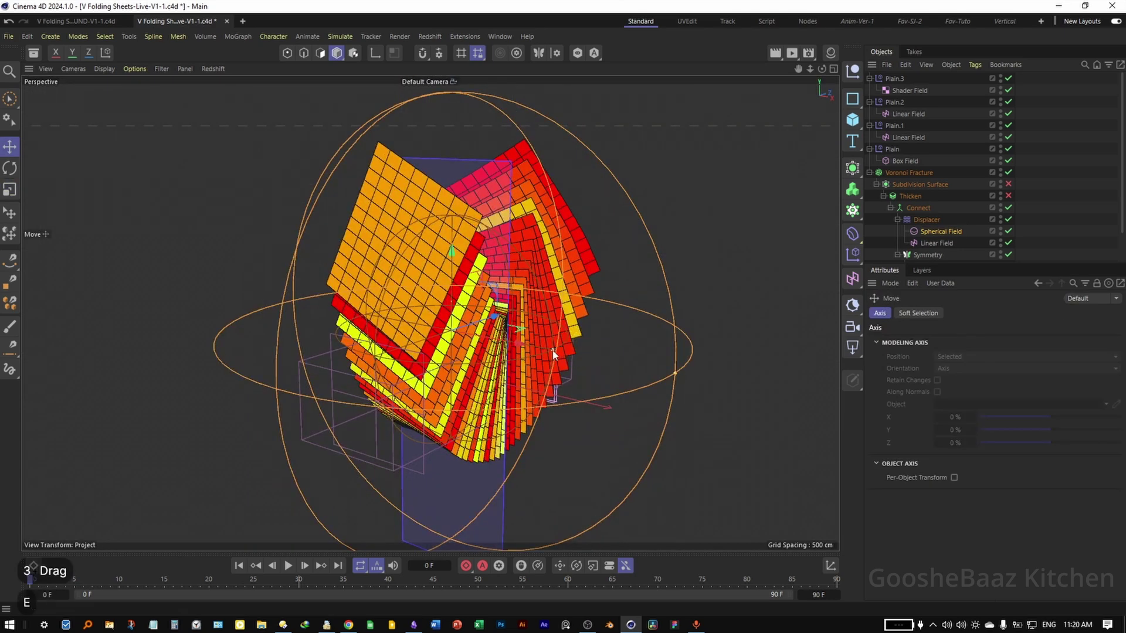
left_click_drag(553, 354, 448, 337)
- Remap the Spherical Field with 150% strength, Invert enabled and a contour multiplier of 139%
middle_click(336, 414)
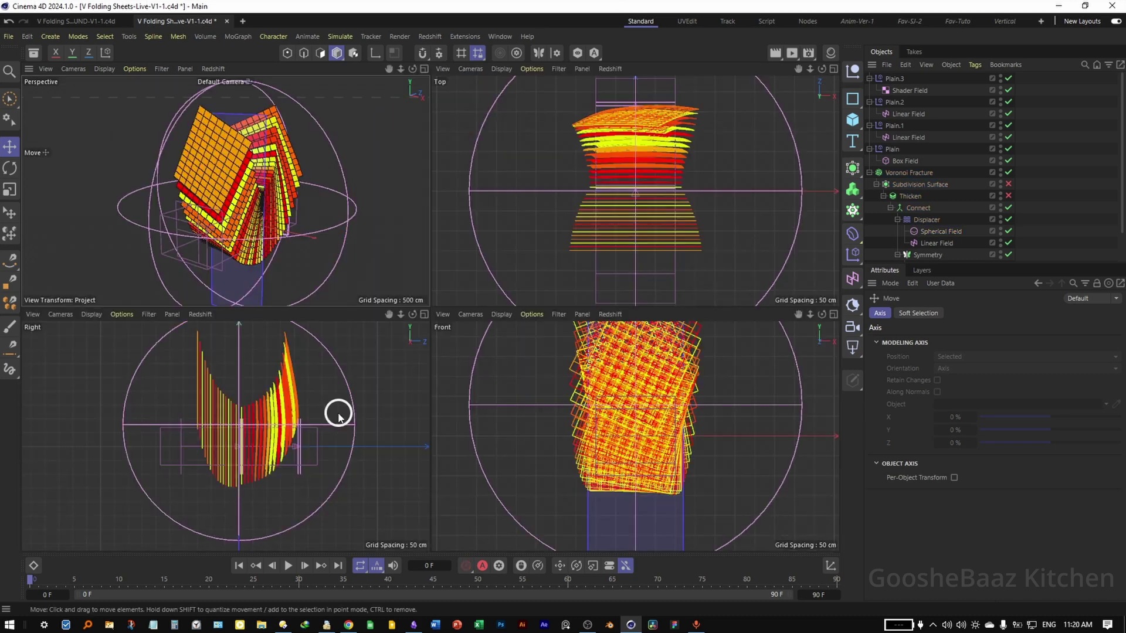
middle_click(337, 415)
left_click(940, 231)
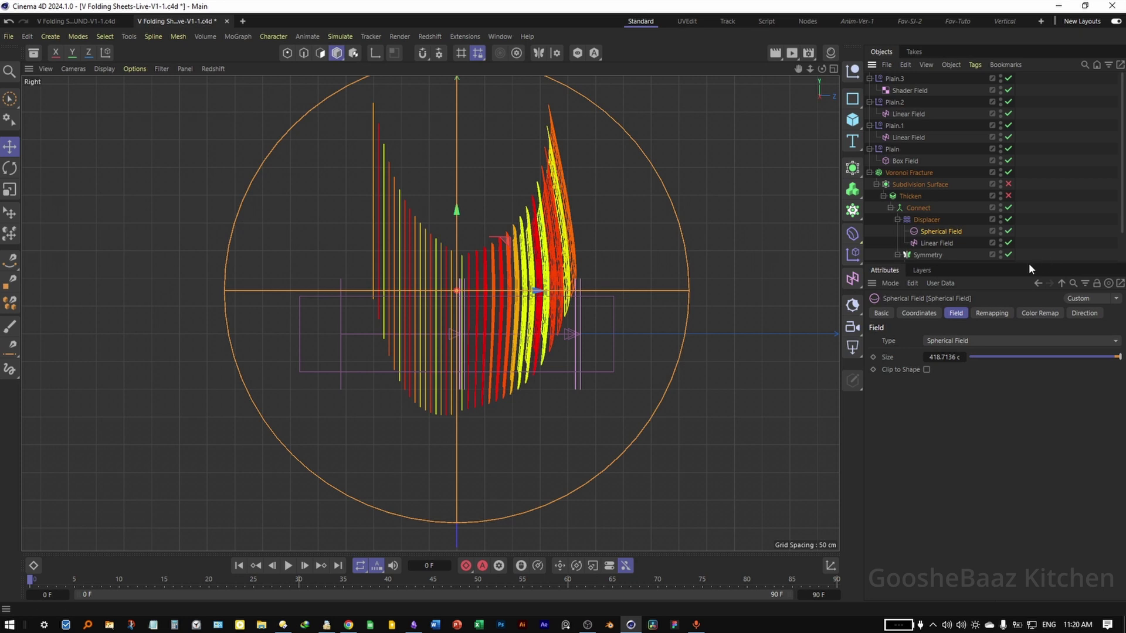
left_click(997, 313)
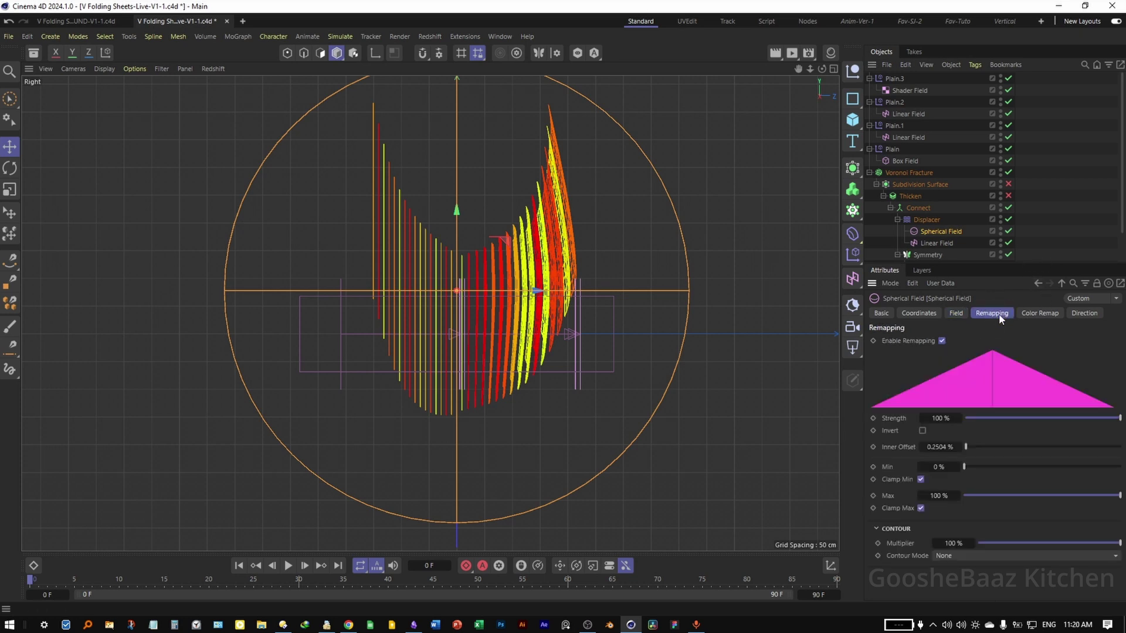
left_click(938, 419)
type("150")
key("Return")
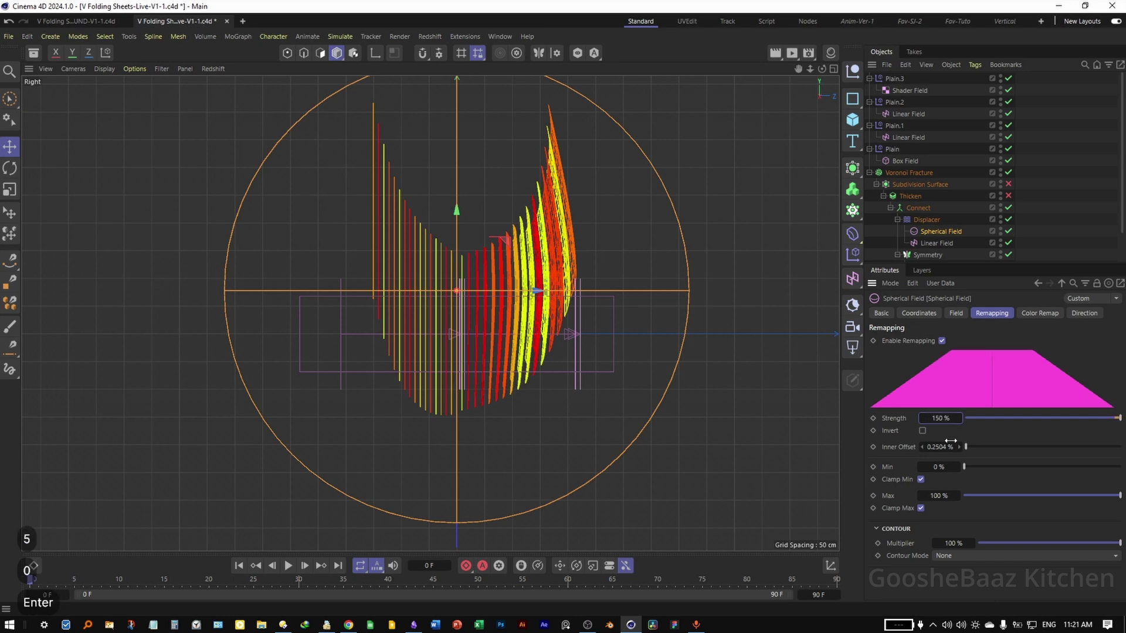
left_click(922, 431)
left_click(956, 543)
left_click_drag(956, 543, 953, 542)
left_click_drag(430, 313, 495, 415)
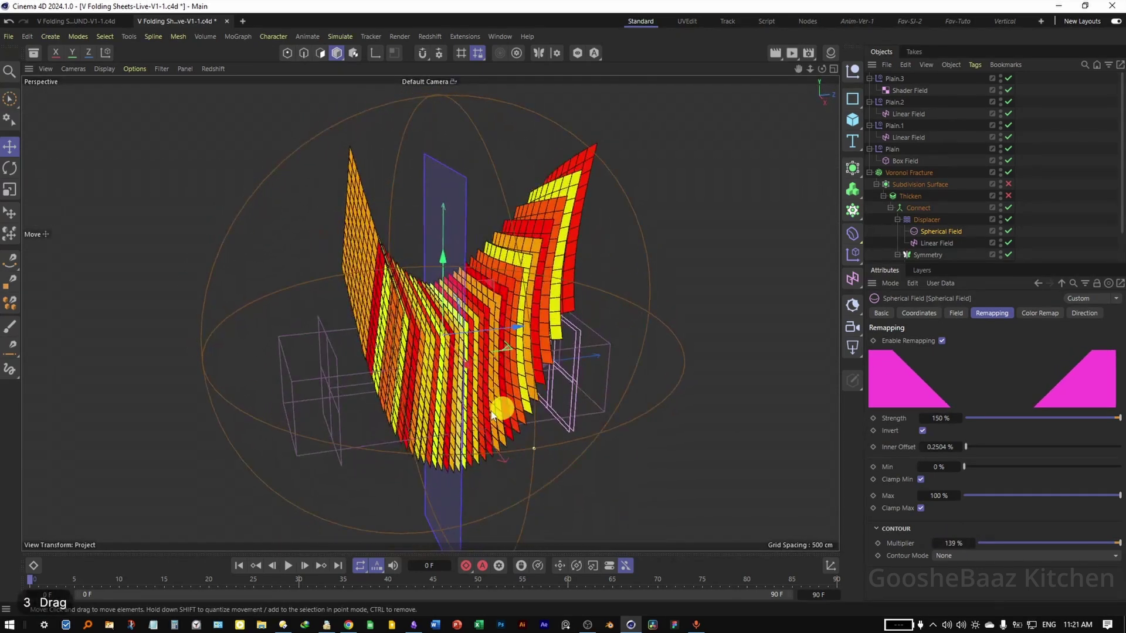
- Duplicate the Displacer with its fields and move the copy's Linear Field along Z to the opposite side of the sheets
left_click_drag(926, 219, 934, 220, "ctrl")
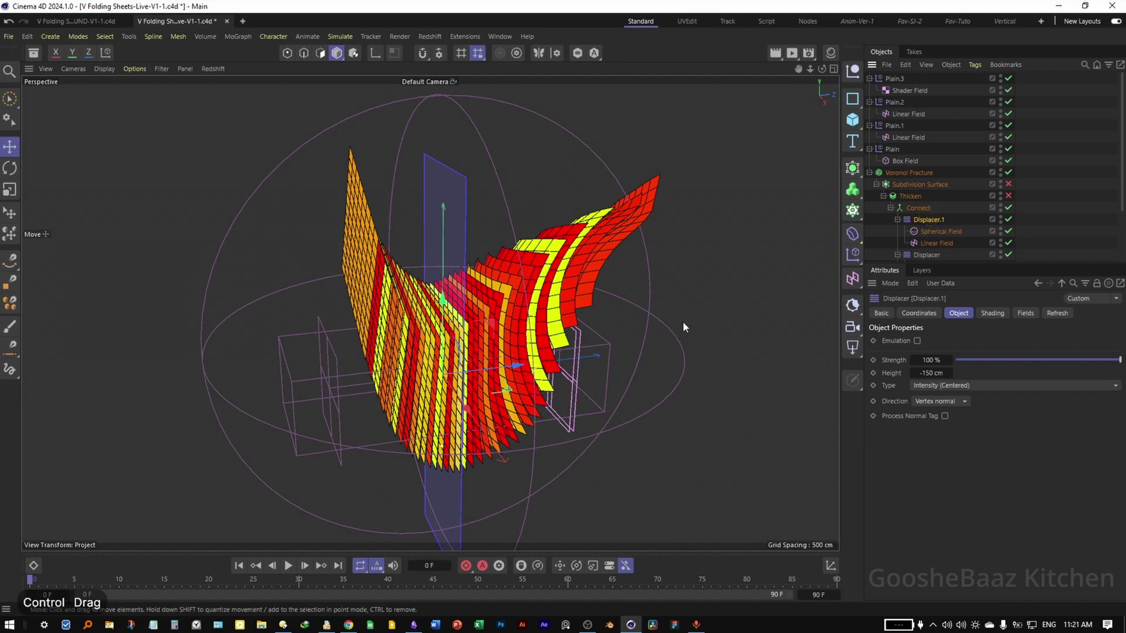
key("F3")
left_click(951, 245)
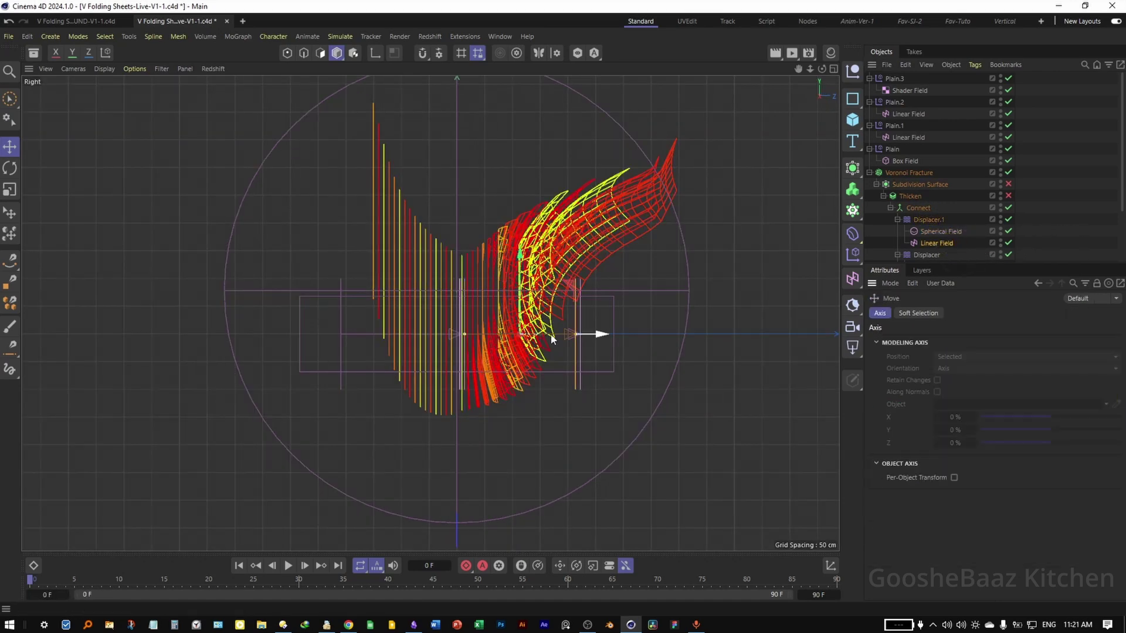
left_click_drag(552, 339, 399, 334)
- Reverse the duplicated Displacer's Linear Field direction to -Z
left_click(935, 245)
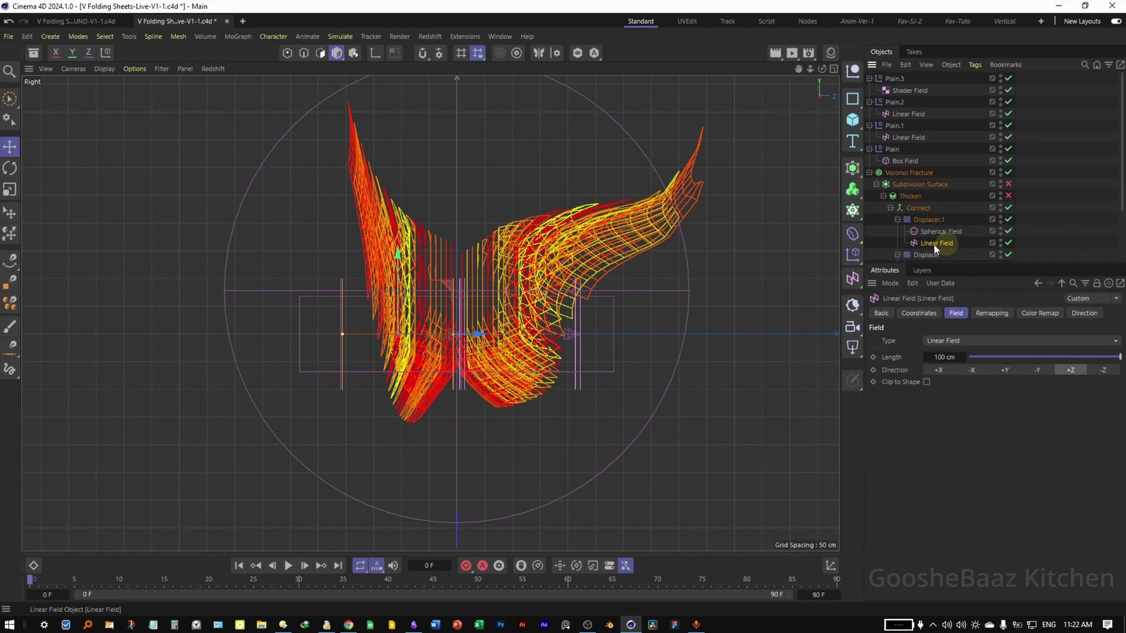
left_click(1104, 371)
key("F1")
key("3")
mouse_move(556, 382)
left_mouse_down()
mouse_move(473, 370)
mouse_move(603, 406)
mouse_move(571, 389)
left_mouse_up()
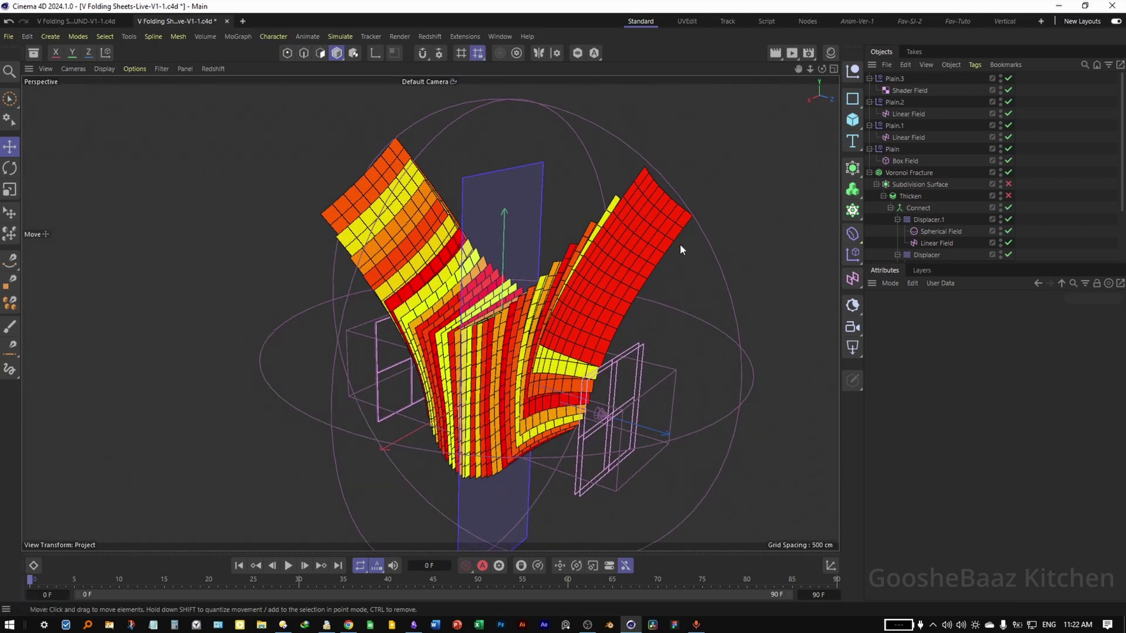
- Save the project after checking the folded V from several angles
left_click_drag(554, 320, 384, 242)
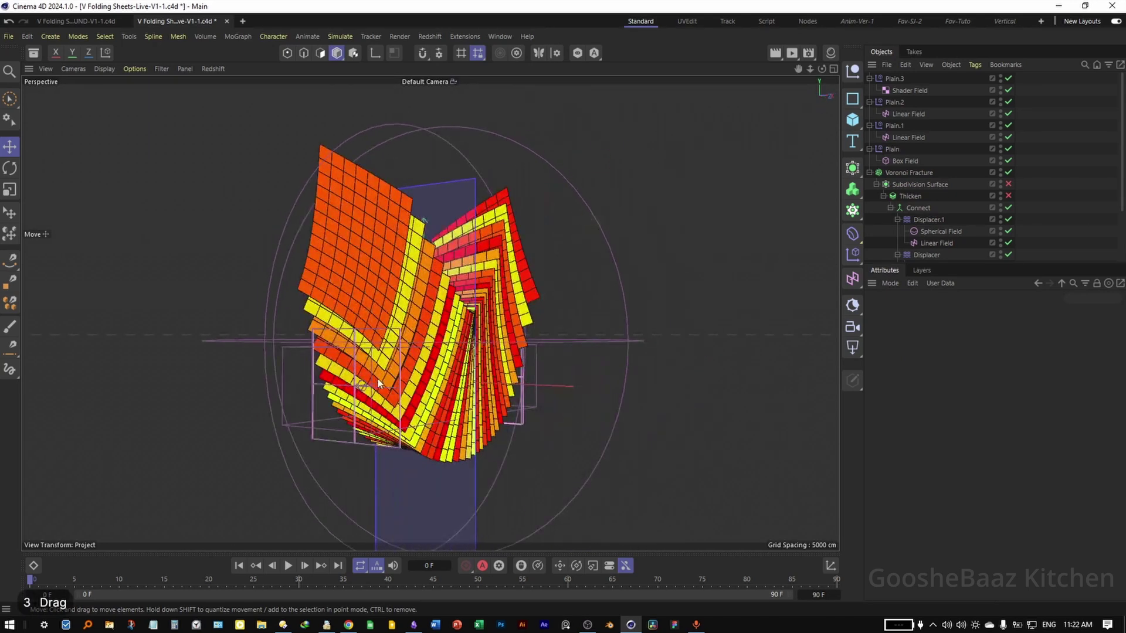
left_click_drag(378, 384, 367, 324)
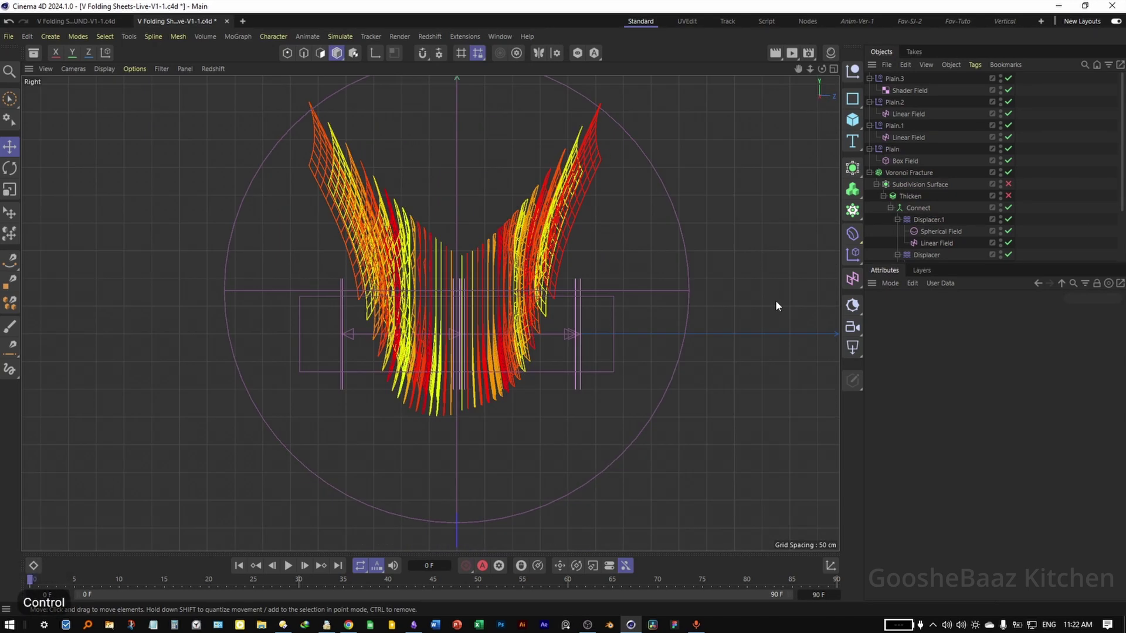
key("ctrl+s")
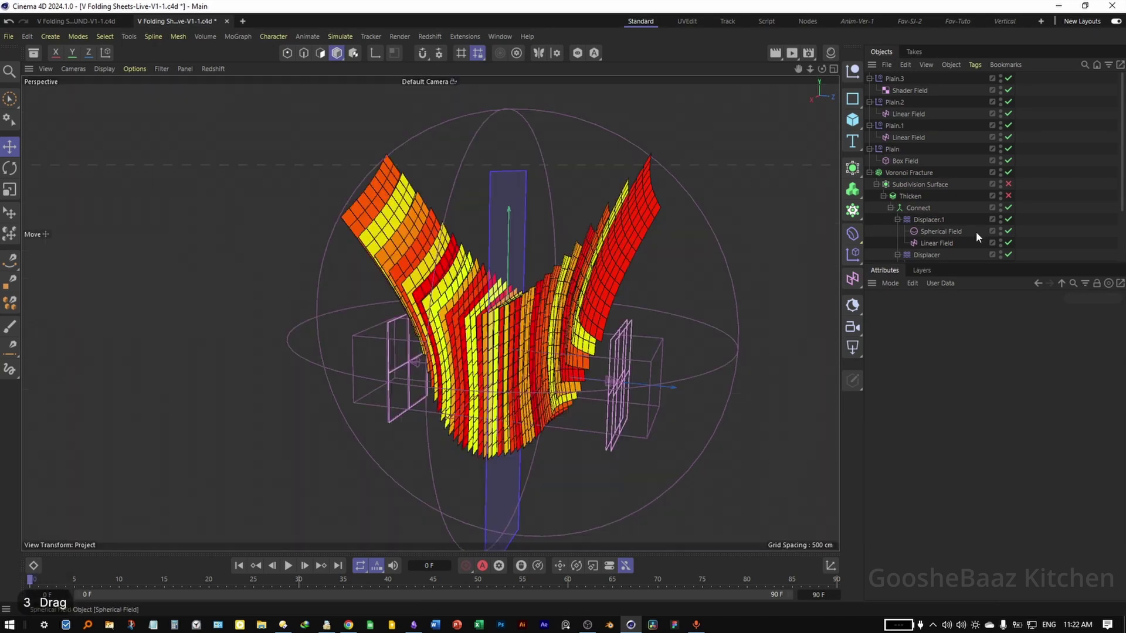
- Enable the Subdivision Surface and Thicken generators and switch the perspective view to Constant Shading without lines
left_click(1008, 184)
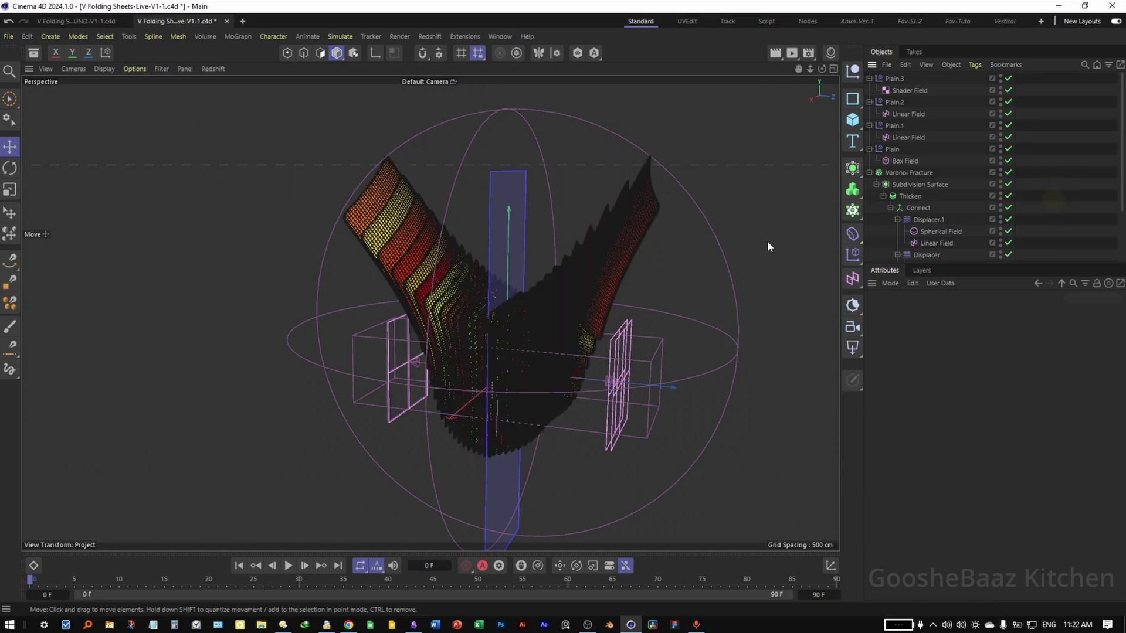
left_click(104, 68)
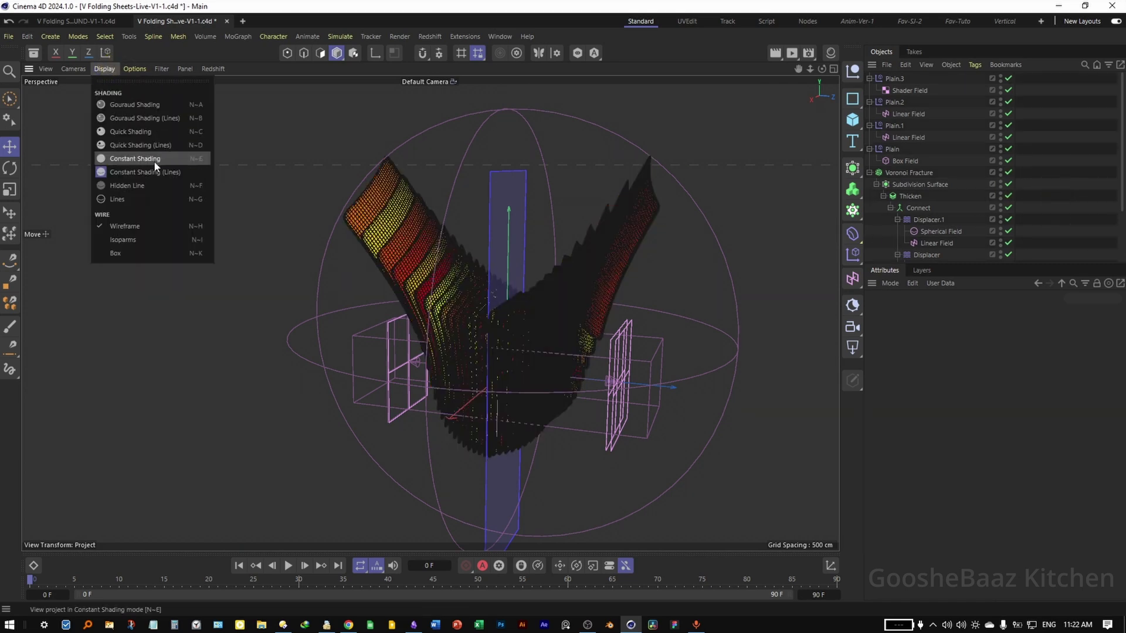
left_click(134, 160)
mouse_move(134, 161)
left_mouse_down()
mouse_move(269, 267)
mouse_move(481, 335)
mouse_move(651, 294)
mouse_move(834, 107)
left_mouse_up()
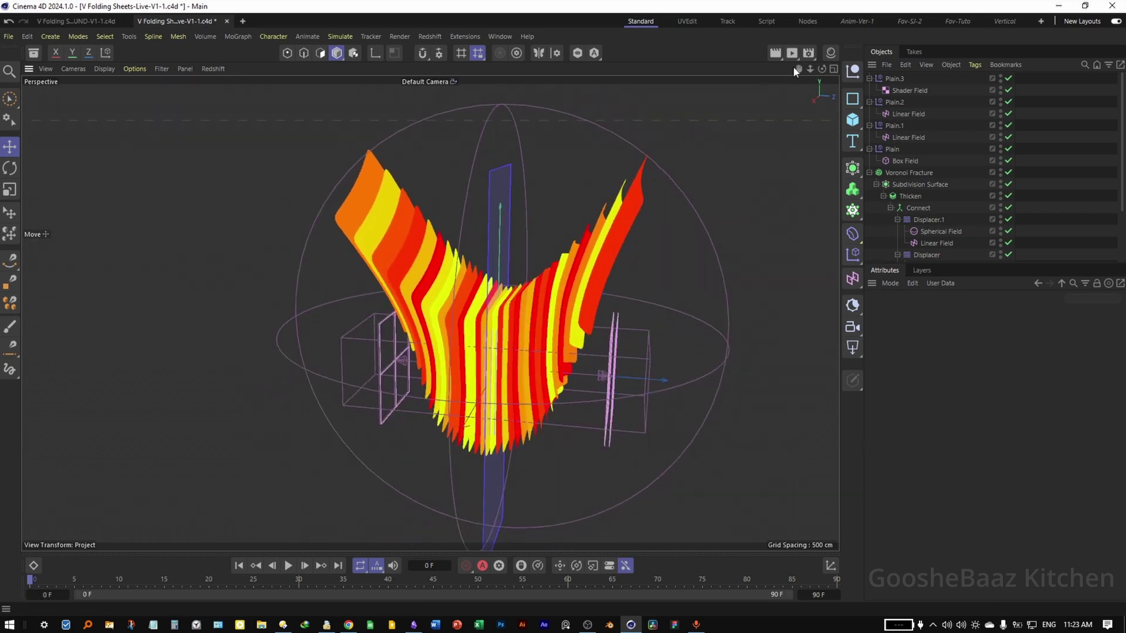
- Preview the smoothed sheets from different angles in the Redshift RenderView, and close the render window
left_click_drag(793, 52, 869, 121)
left_click(694, 156)
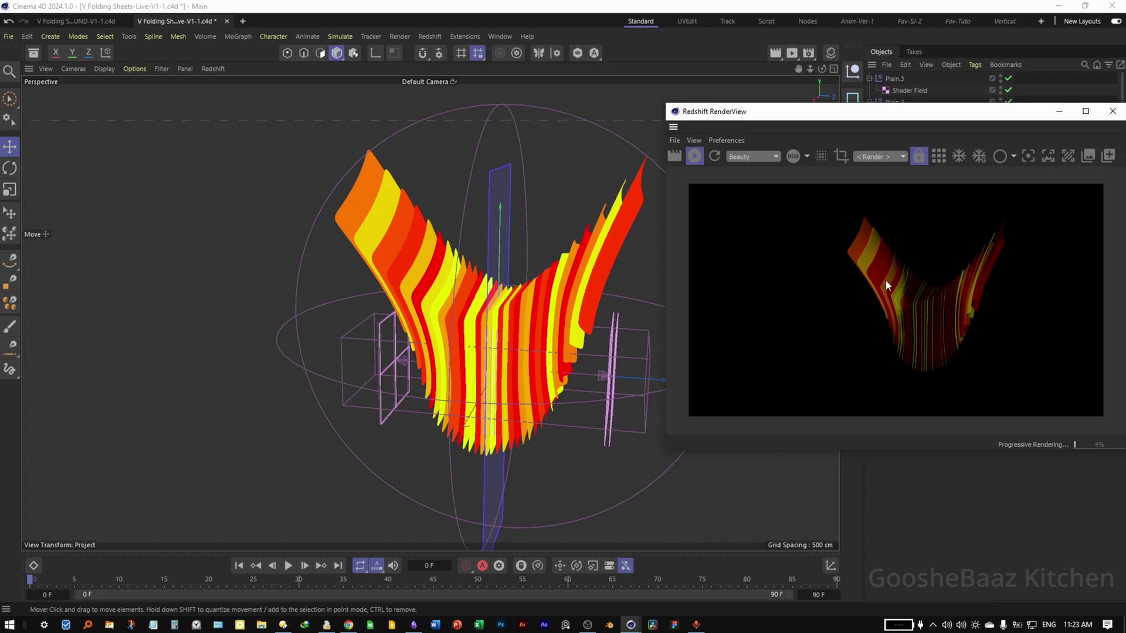
left_click_drag(478, 302, 544, 306)
left_click_drag(466, 322, 500, 319)
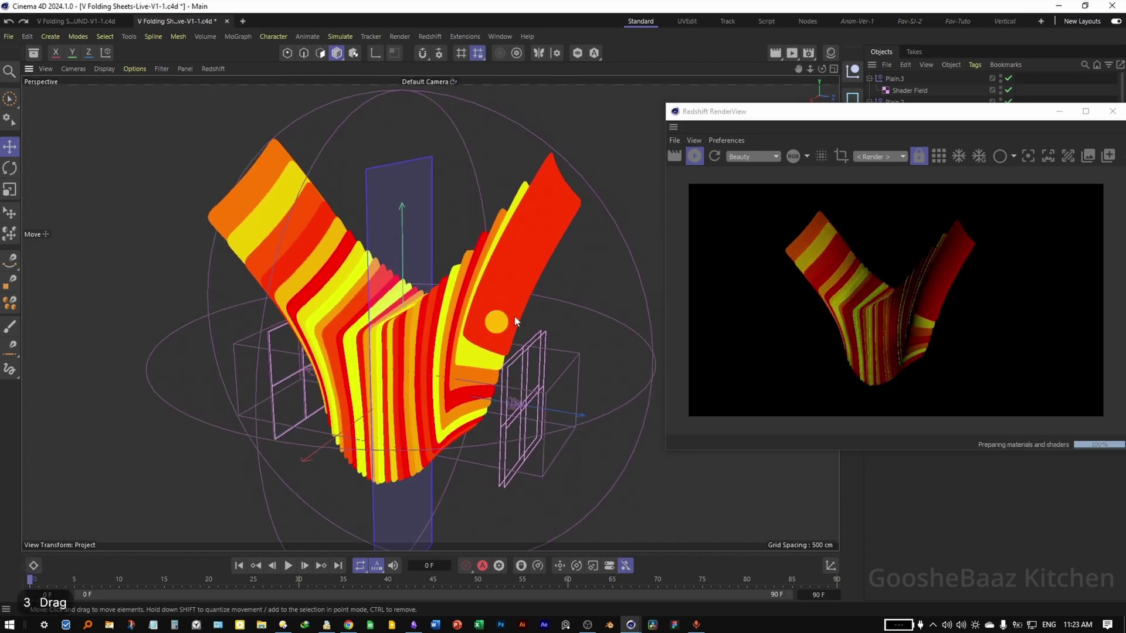
left_click(697, 156)
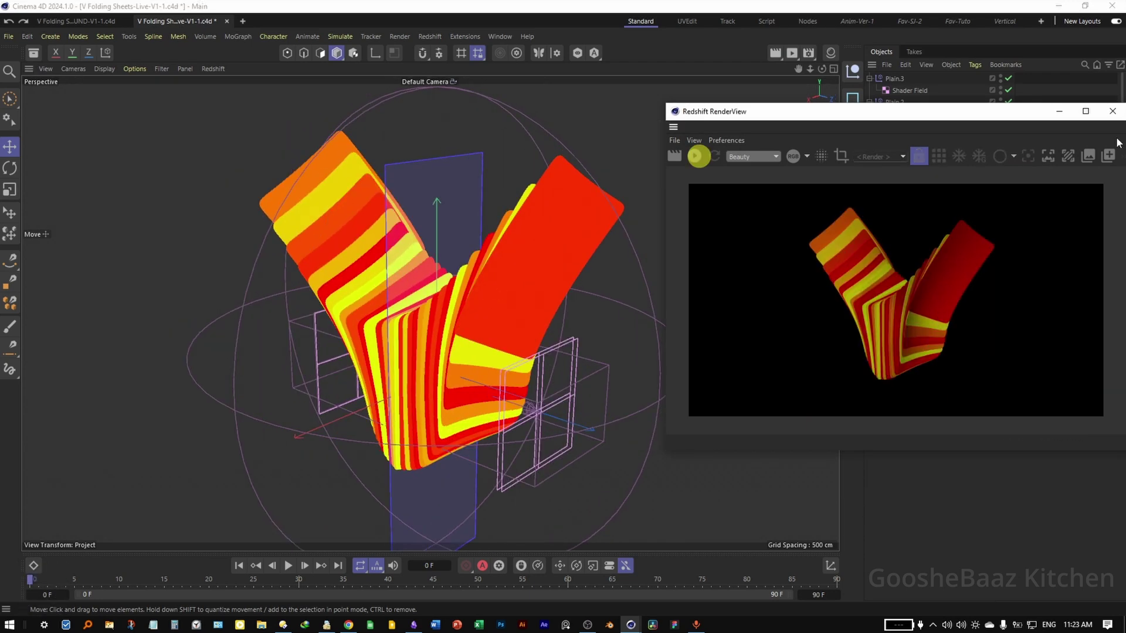
left_click(1113, 111)
left_click(769, 244)
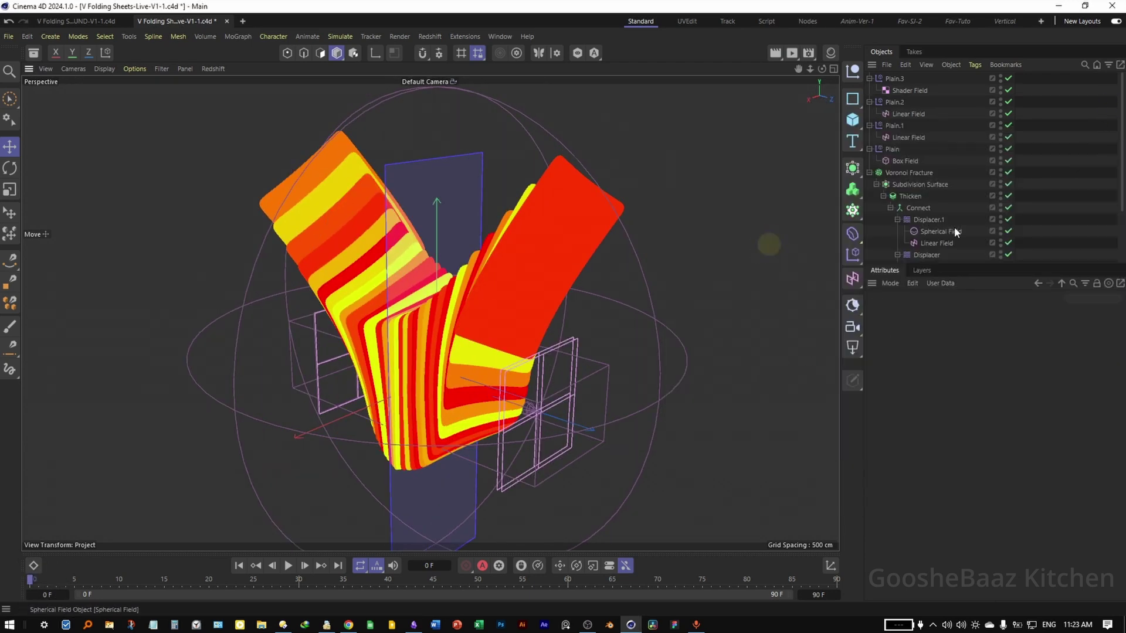
- Turn off the Thicken and Subdivision Surface generators
left_click(1009, 195)
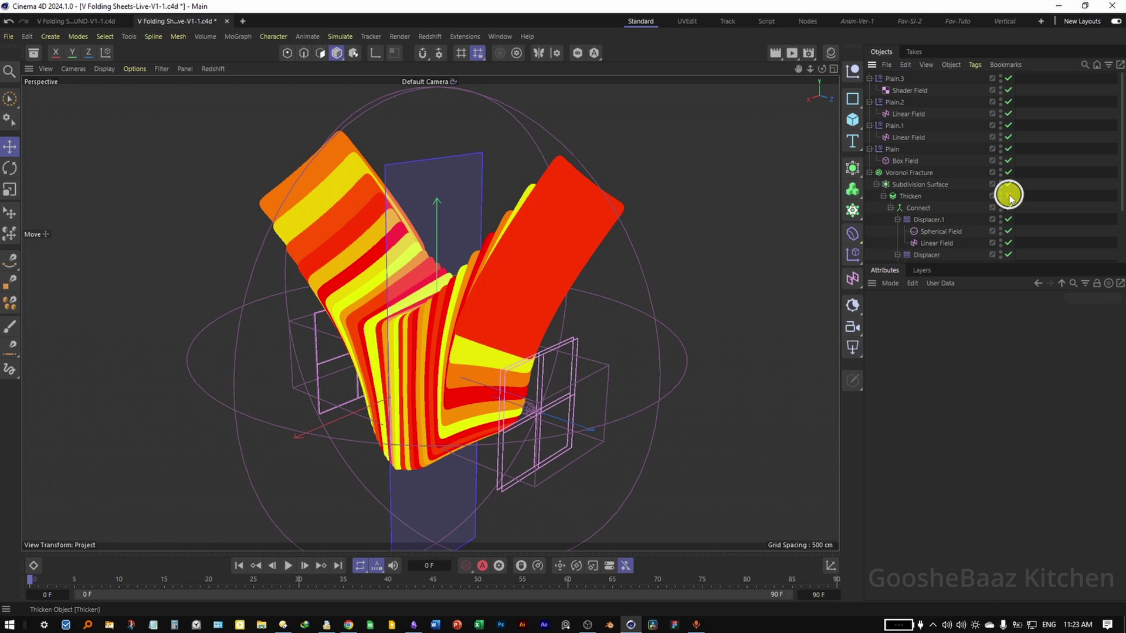
left_click(1009, 184)
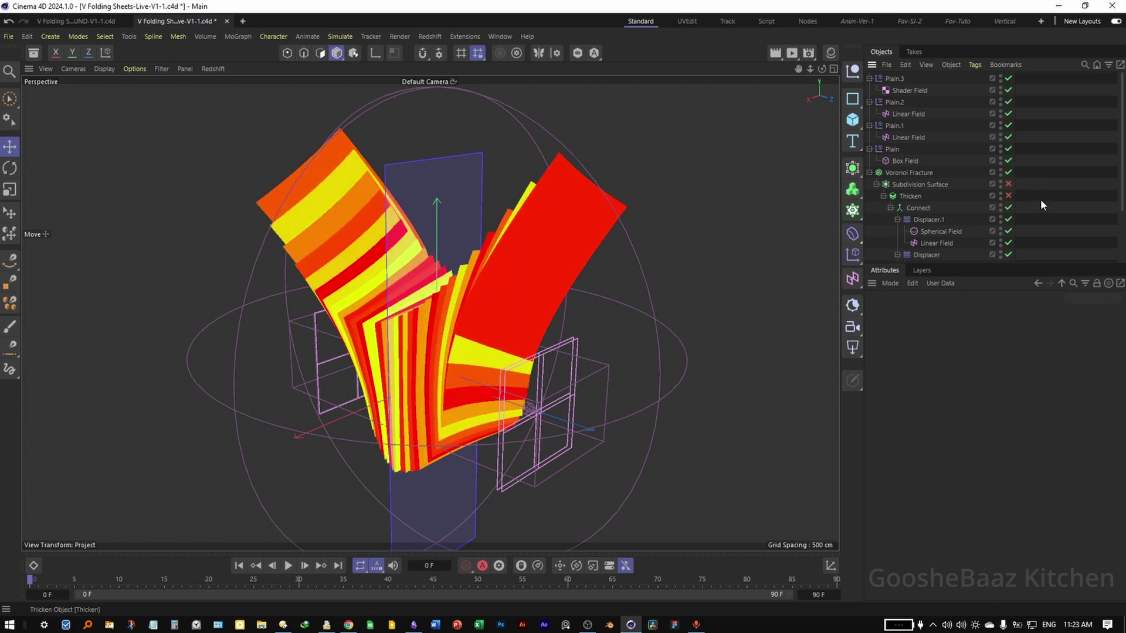
left_click(1041, 205)
left_click_drag(523, 346, 556, 320)
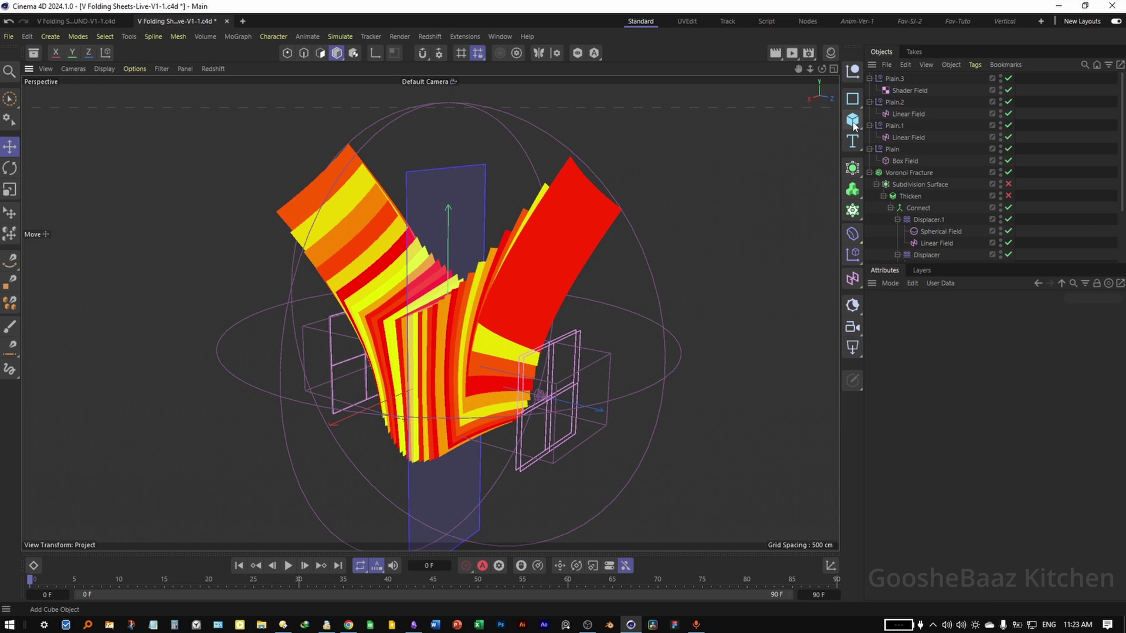
- Add a Plane object and set its orientation to +X so it stands upright
left_click_drag(854, 125, 887, 139)
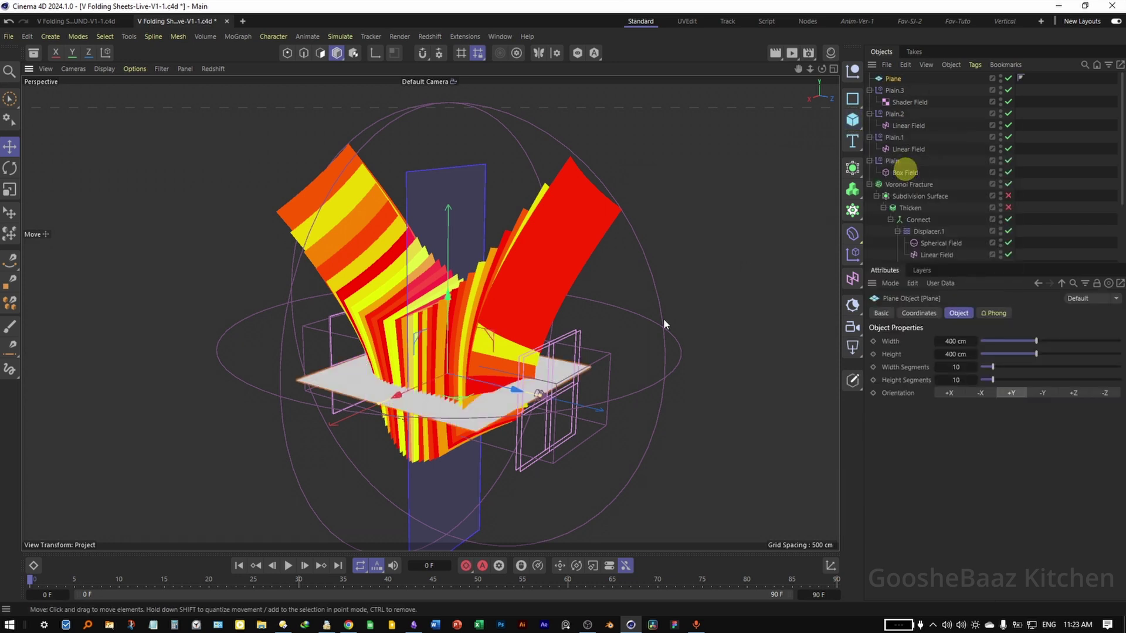
left_click(1073, 393)
left_click(1105, 392)
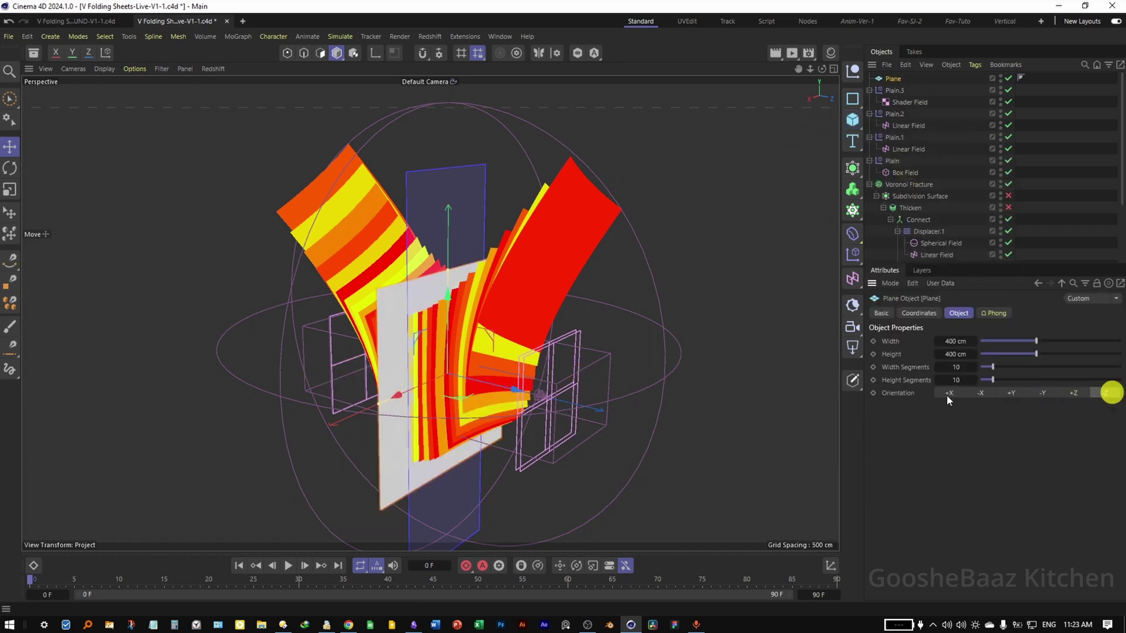
left_click(952, 396)
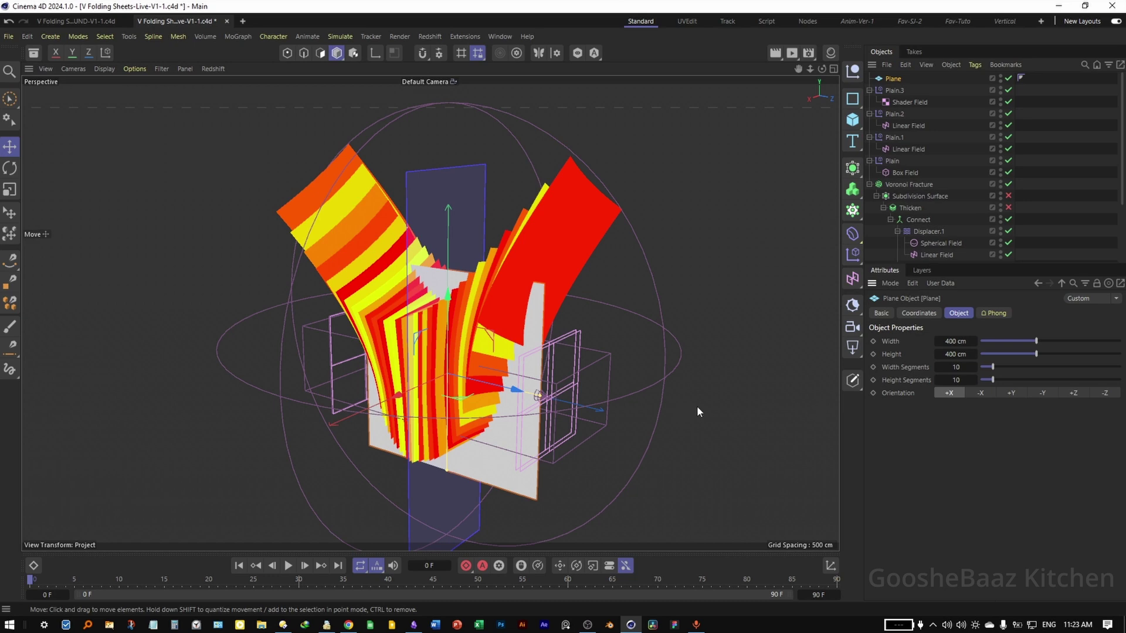
- Enlarge the plane in width and height and move it along X behind the sheets as a backdrop
middle_click(428, 402)
middle_click(606, 191)
left_click_drag(435, 367, 561, 301)
left_click_drag(562, 304, 563, 305)
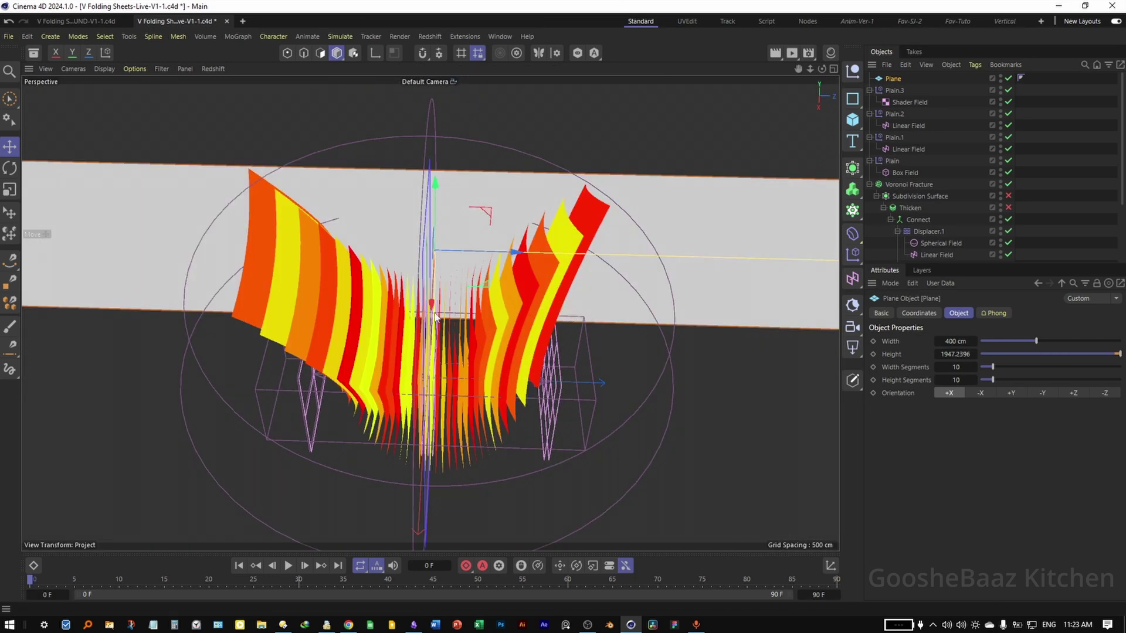
left_click_drag(761, 360, 837, 370)
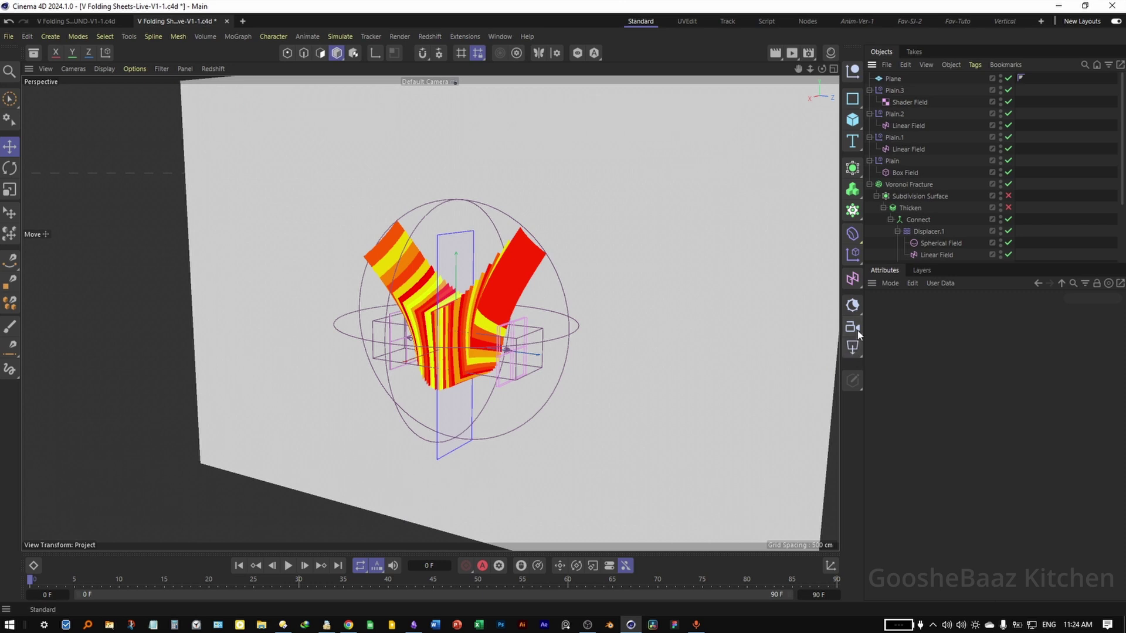
- Add a Redshift camera and set its focal length to 120 mm
left_click_drag(852, 343, 925, 346)
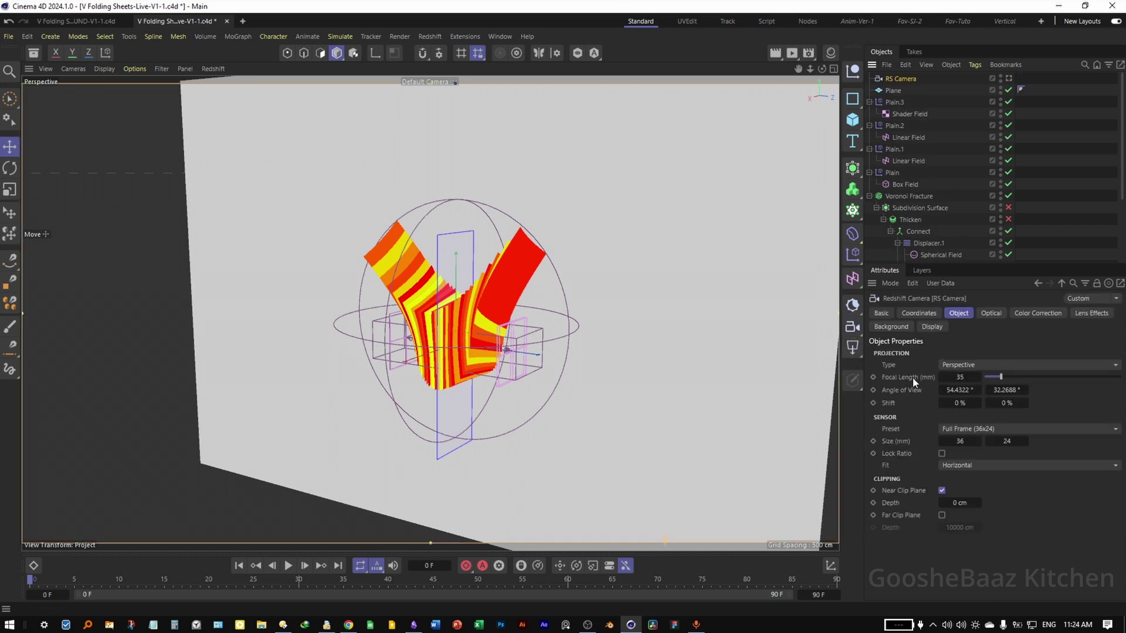
left_click(965, 380)
type("120")
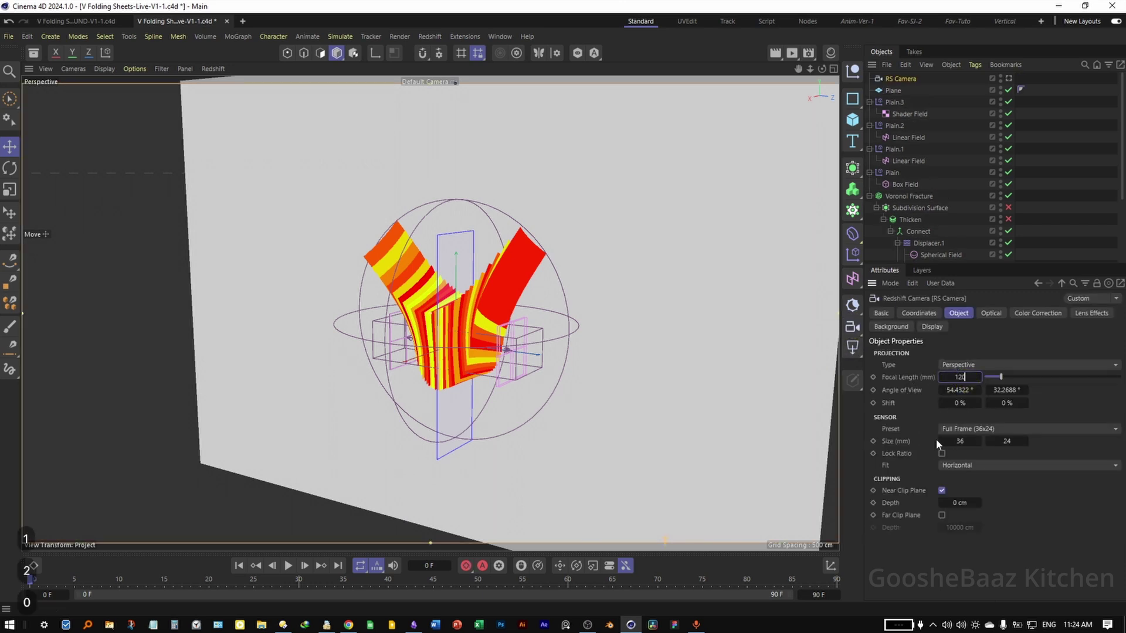
key("Return")
- Open a new, enlarged view panel looking through the RS Camera and display it in Constant Shading (Lines)
left_click(184, 69)
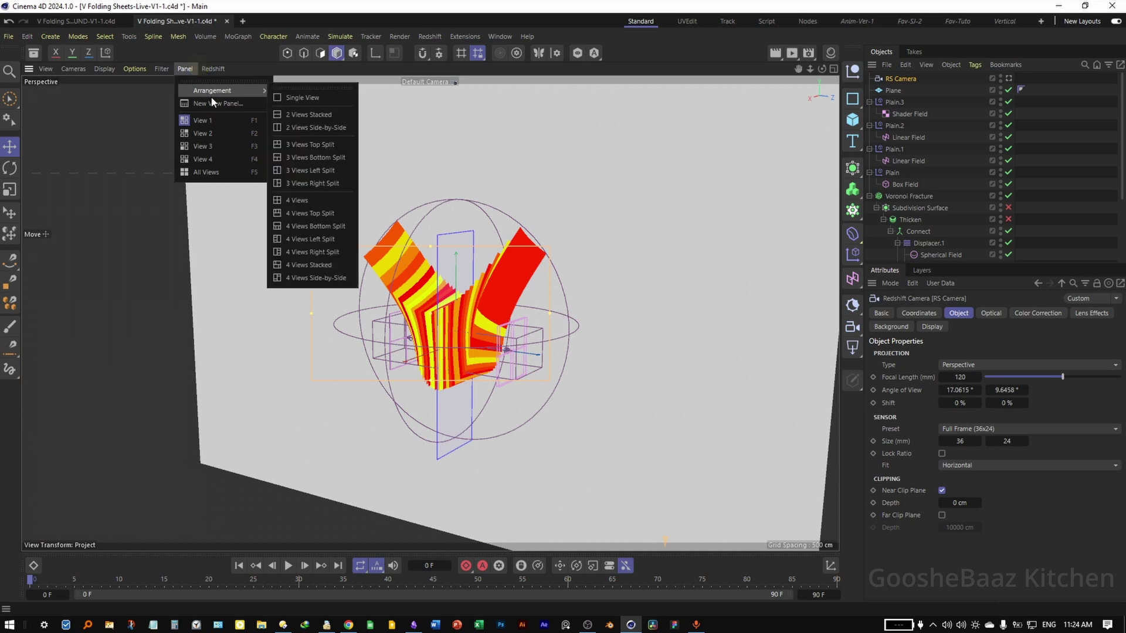
left_click(223, 102)
left_click(141, 78)
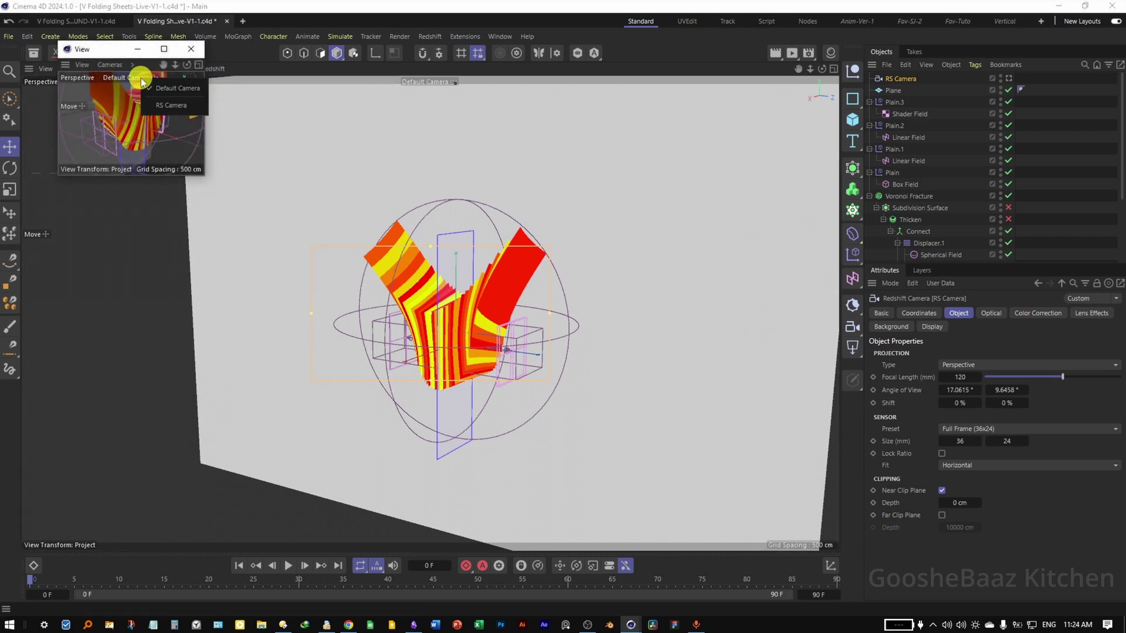
left_click(172, 105)
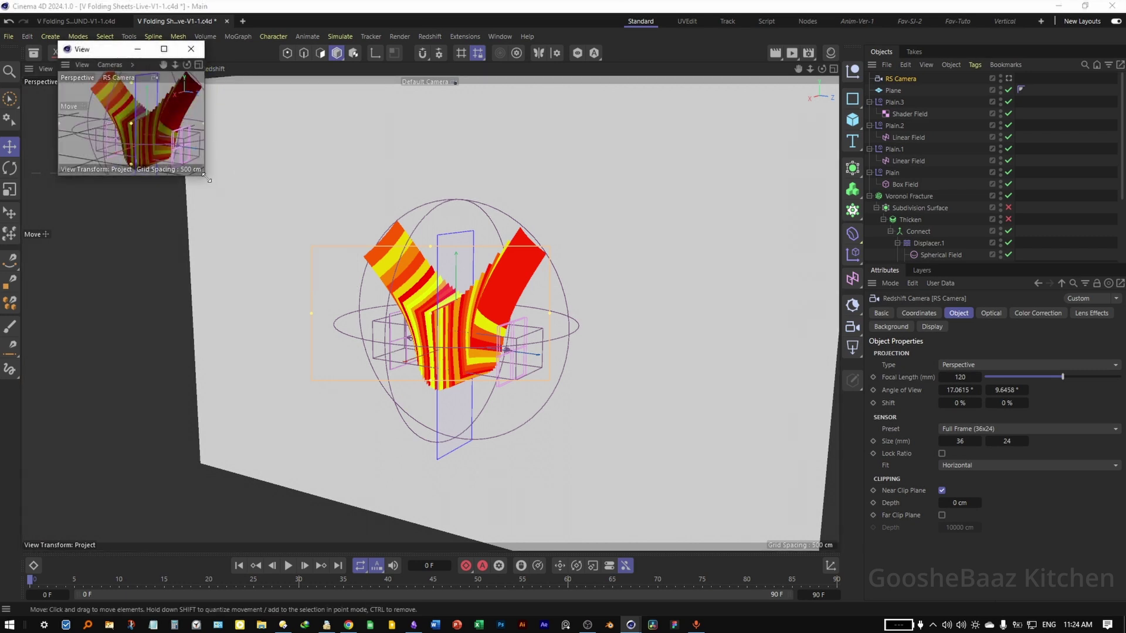
left_click_drag(209, 180, 491, 406)
left_click(142, 65)
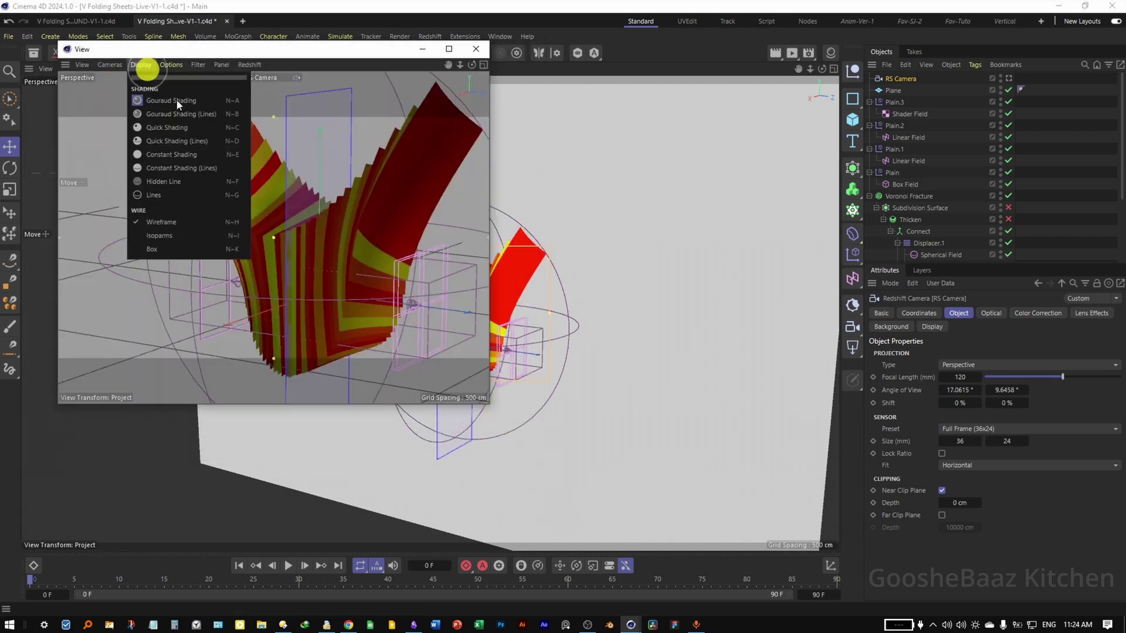
left_click(187, 168)
left_click_drag(364, 54, 637, 121)
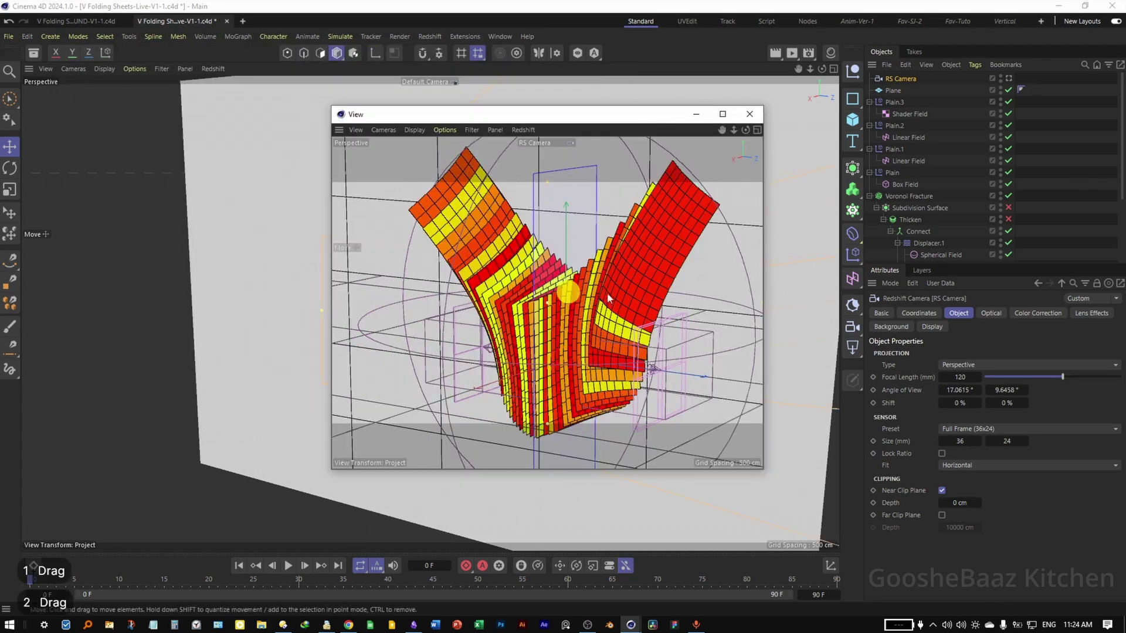
- Frame the V through the RS Camera against the backdrop and show only geometry in the camera view
left_click_drag(607, 293, 563, 295)
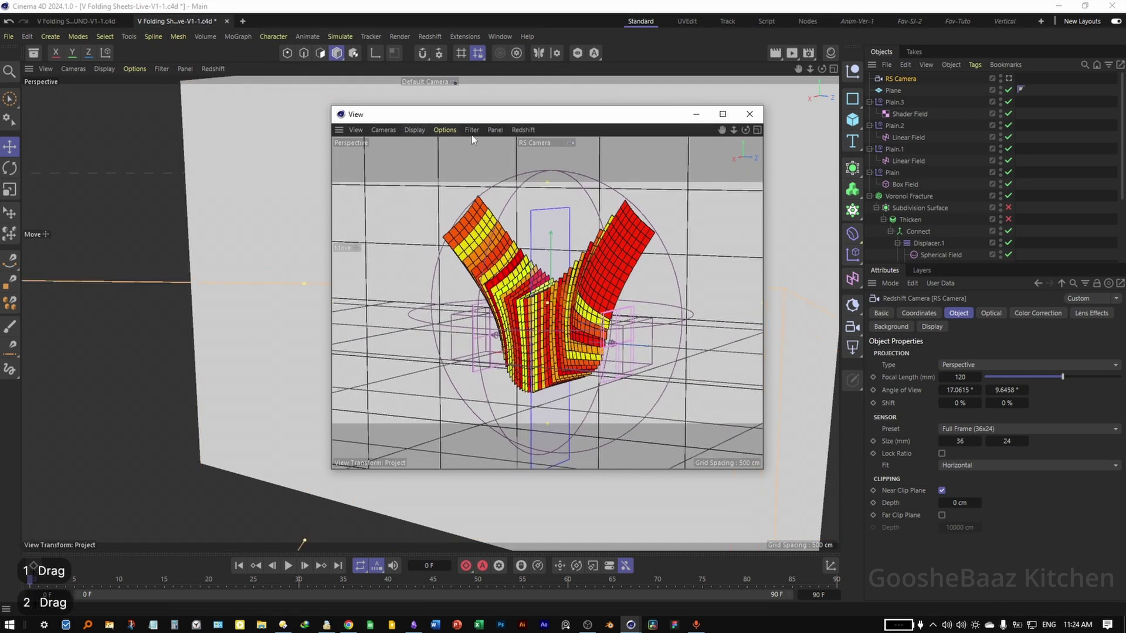
left_click(493, 130)
mouse_move(469, 130)
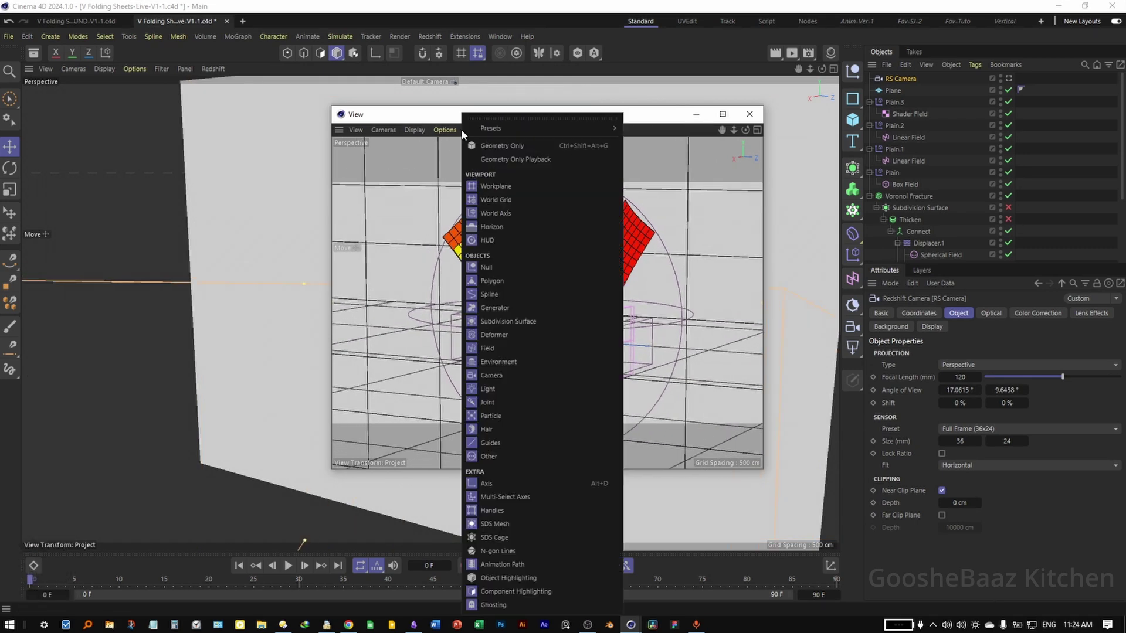
left_click(515, 147)
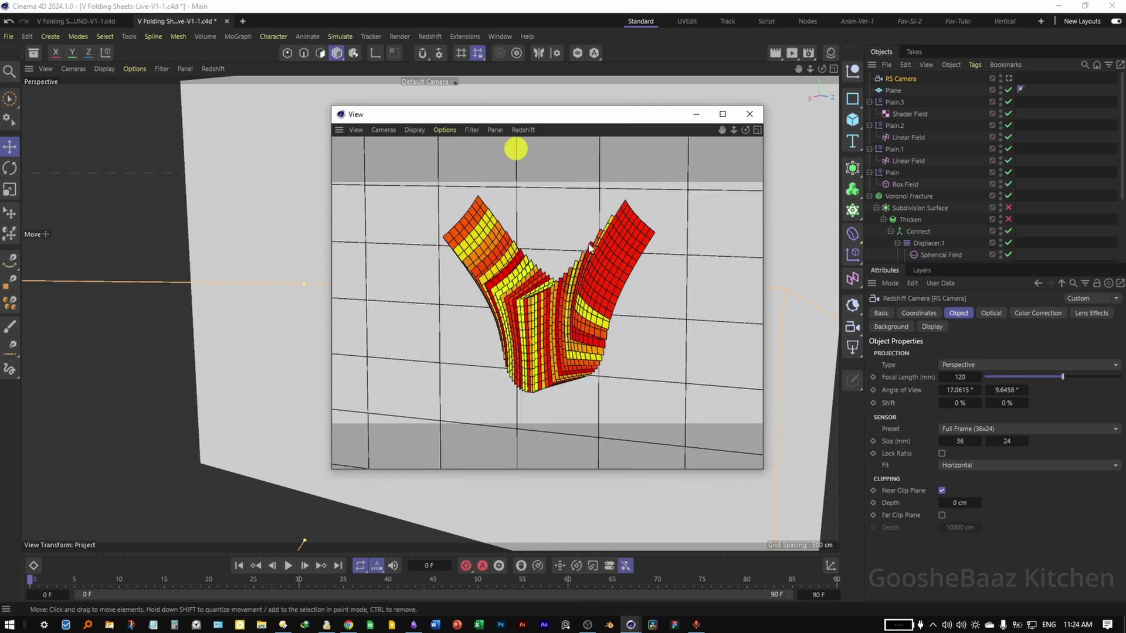
left_click_drag(576, 352, 582, 312)
left_click(582, 312)
left_click(1052, 208)
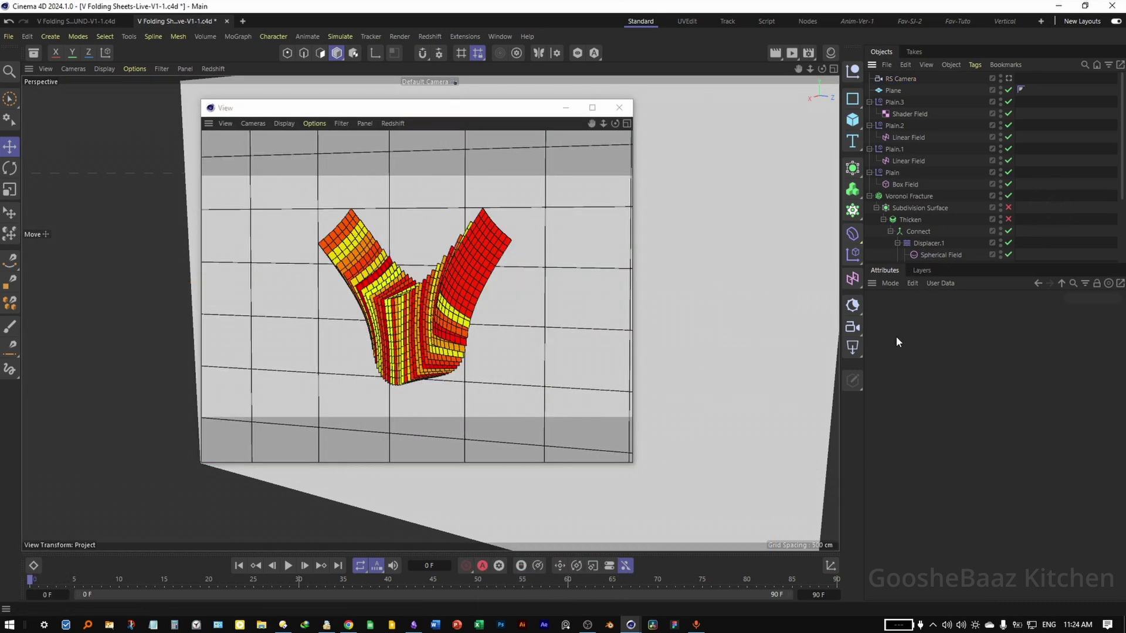
- Add a Redshift Dome Light and apply the default HDRI image, found by searching the asset library for "hdri", as its texture
left_click(854, 355)
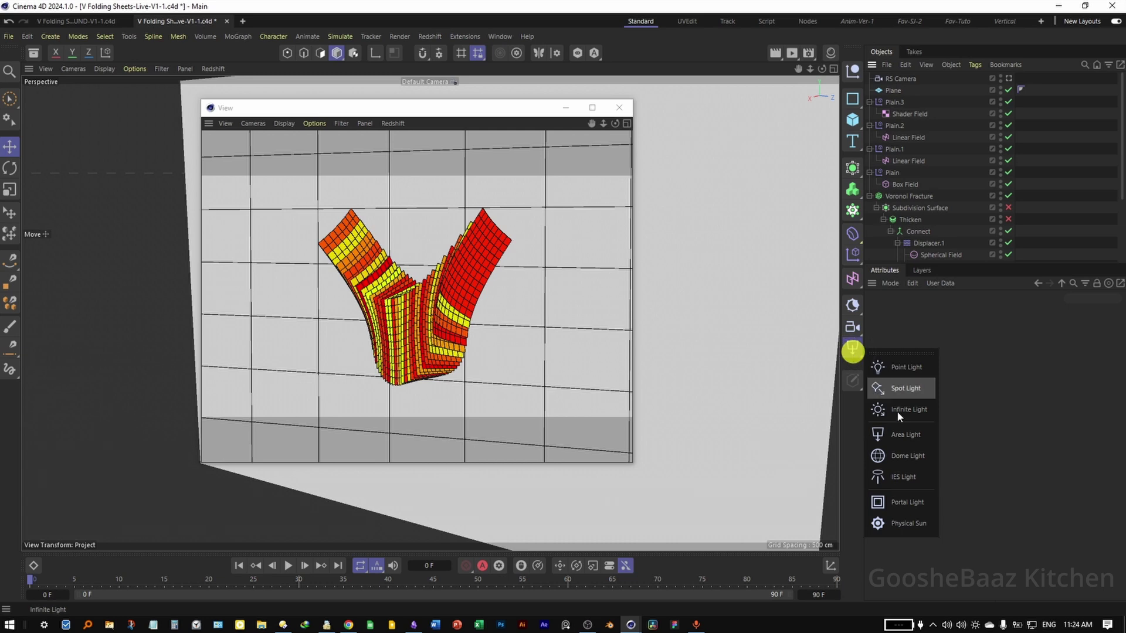
left_click(896, 458)
left_click(34, 53)
left_click_drag(283, 108, 547, 124)
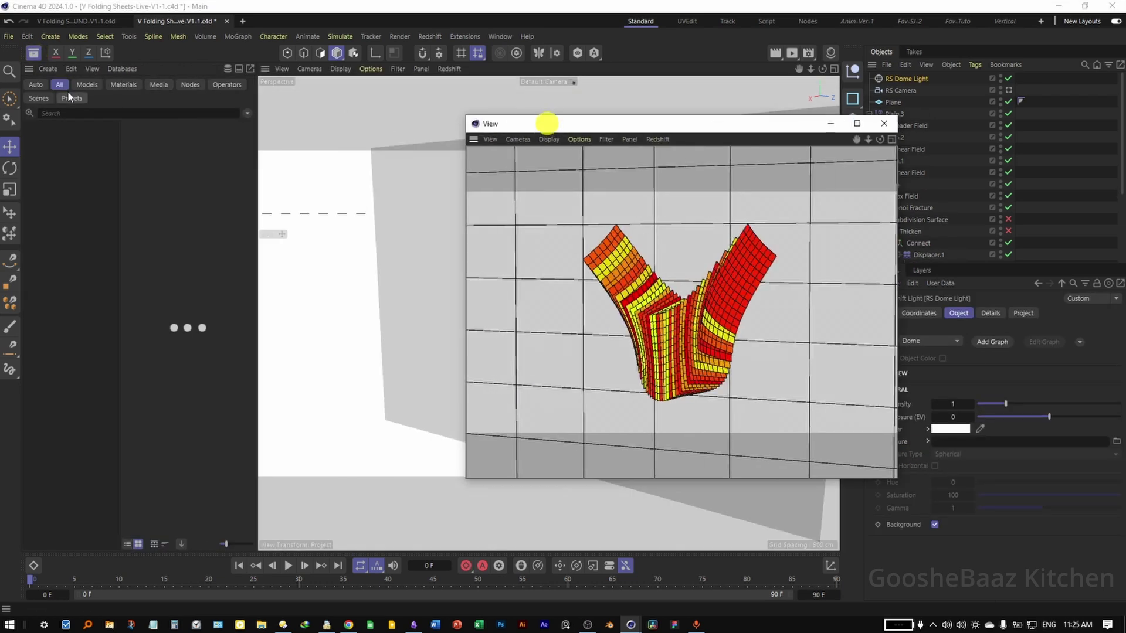
left_click(88, 113)
type("hdri")
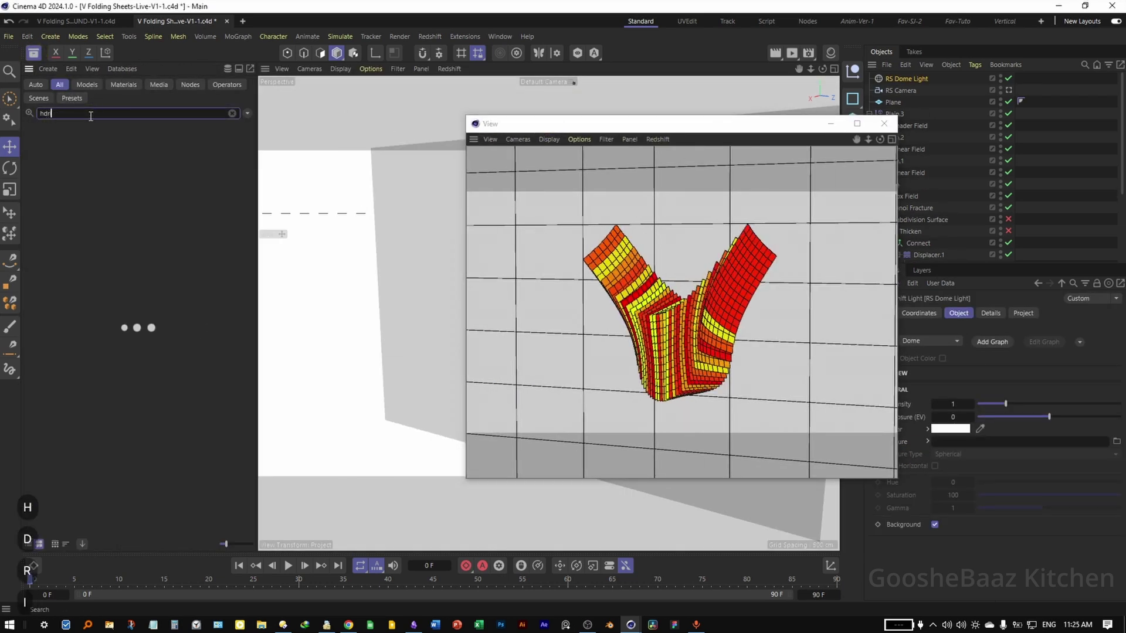
left_click_drag(786, 124, 636, 170)
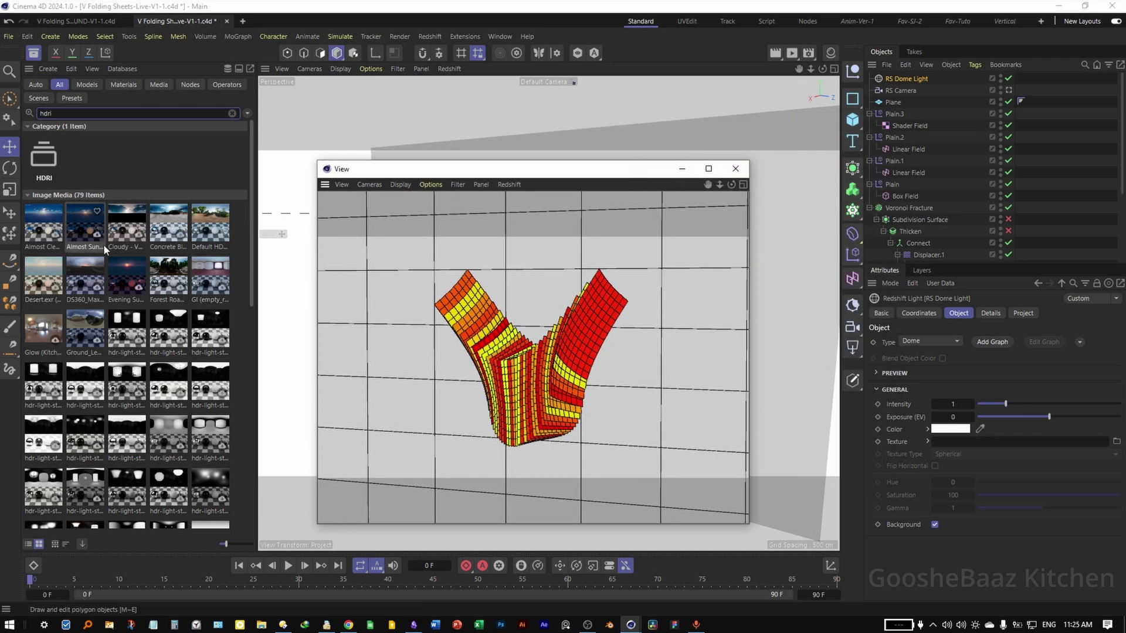
left_click(904, 80)
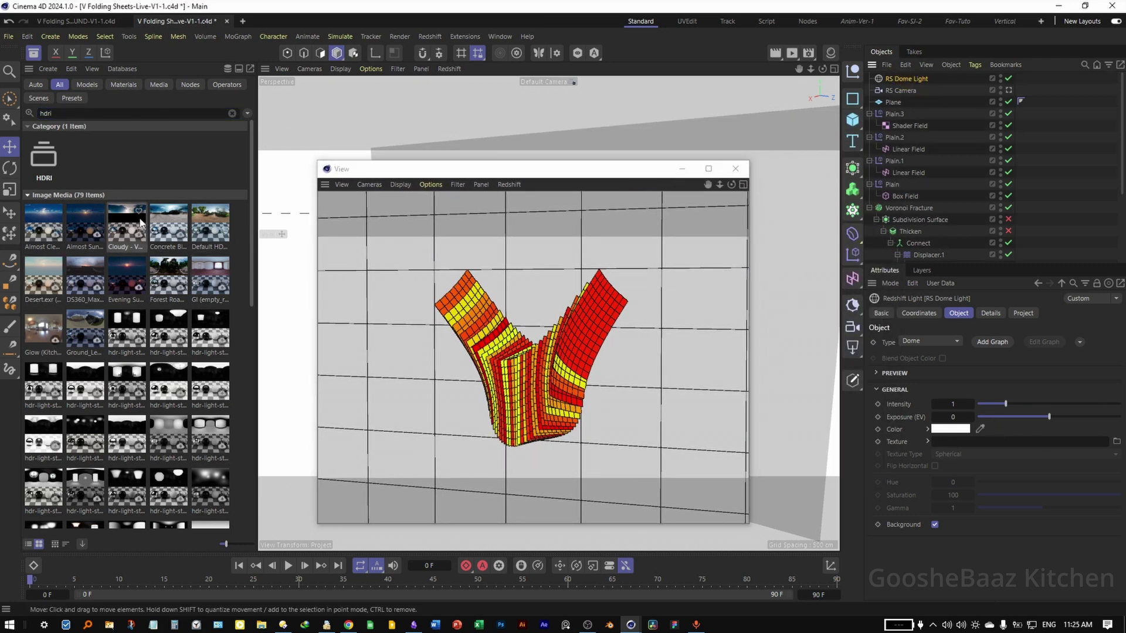
left_click_drag(210, 225, 961, 457)
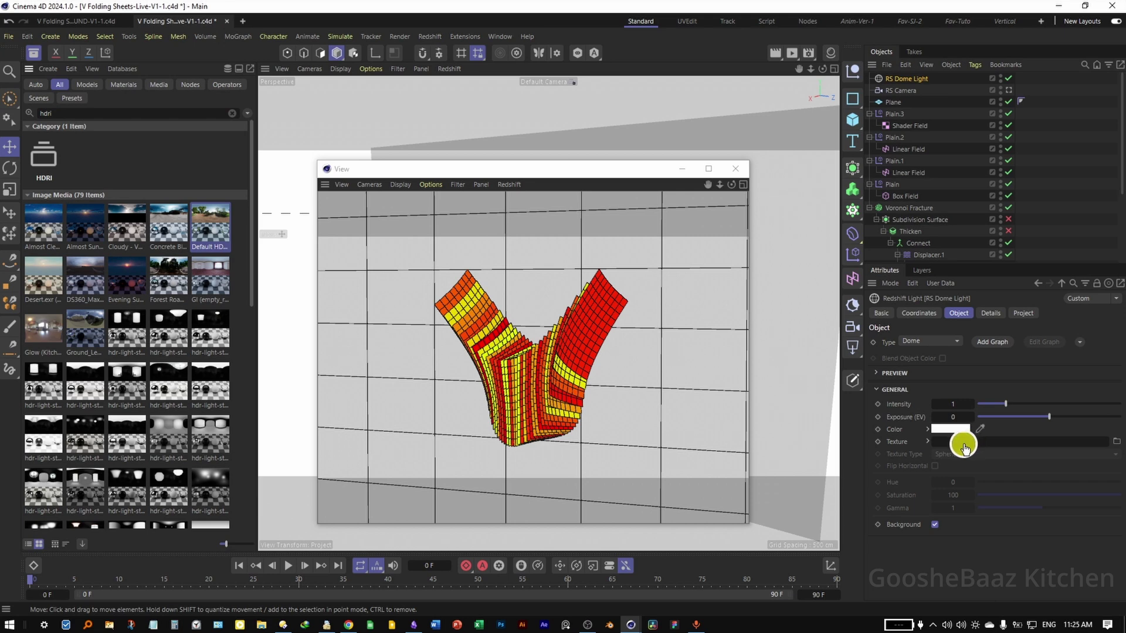
- Add a Redshift Spot Light and apply the tree gobo mxn_gobos_ext_tree_004_v01, found by searching the asset library for "gobo", as its texture
left_click_drag(624, 169, 568, 303)
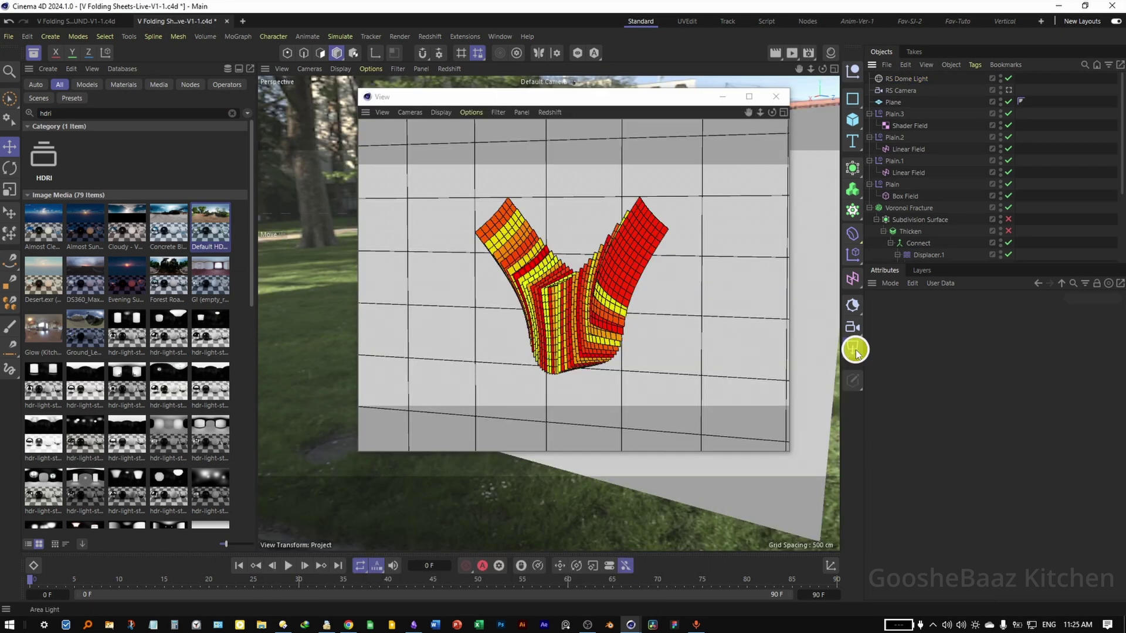
left_click_drag(855, 350, 912, 392)
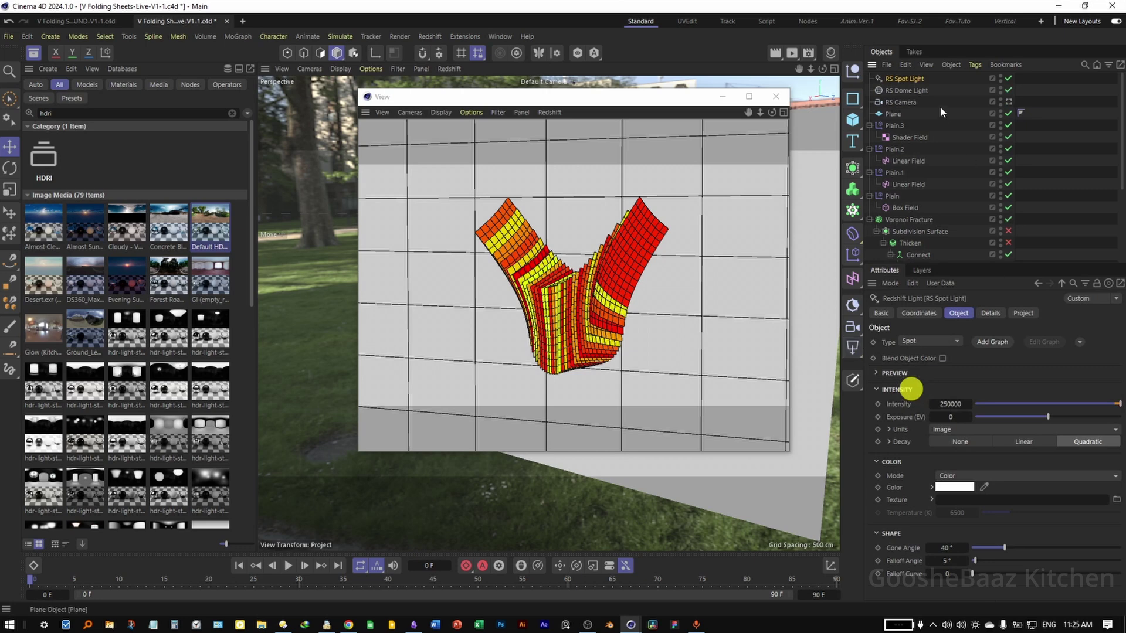
left_click(232, 113)
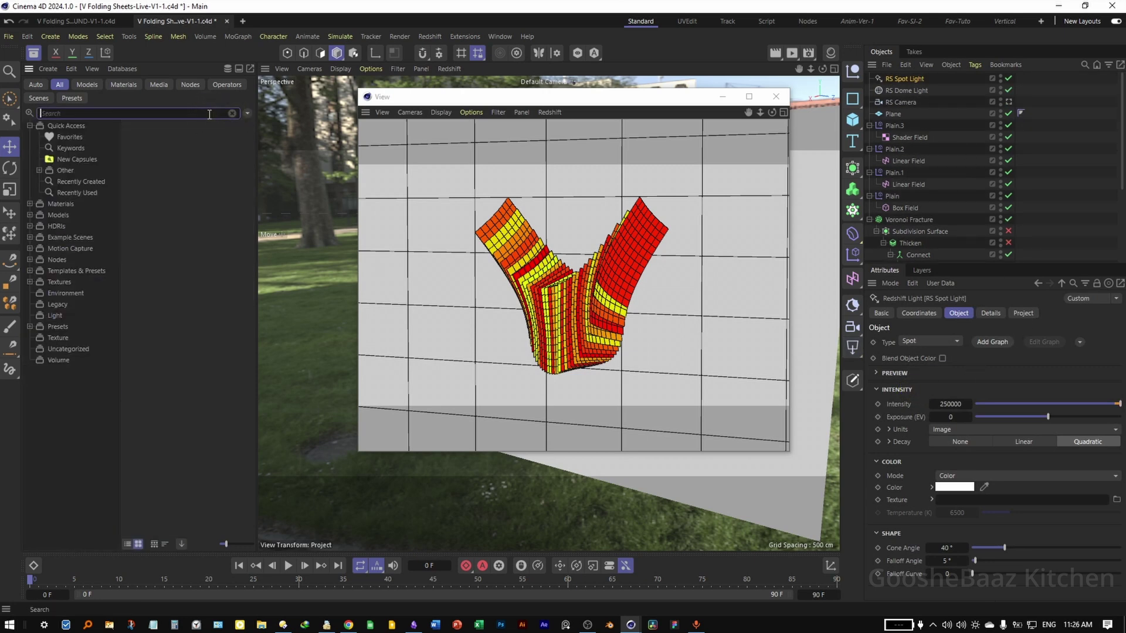
type("gobo")
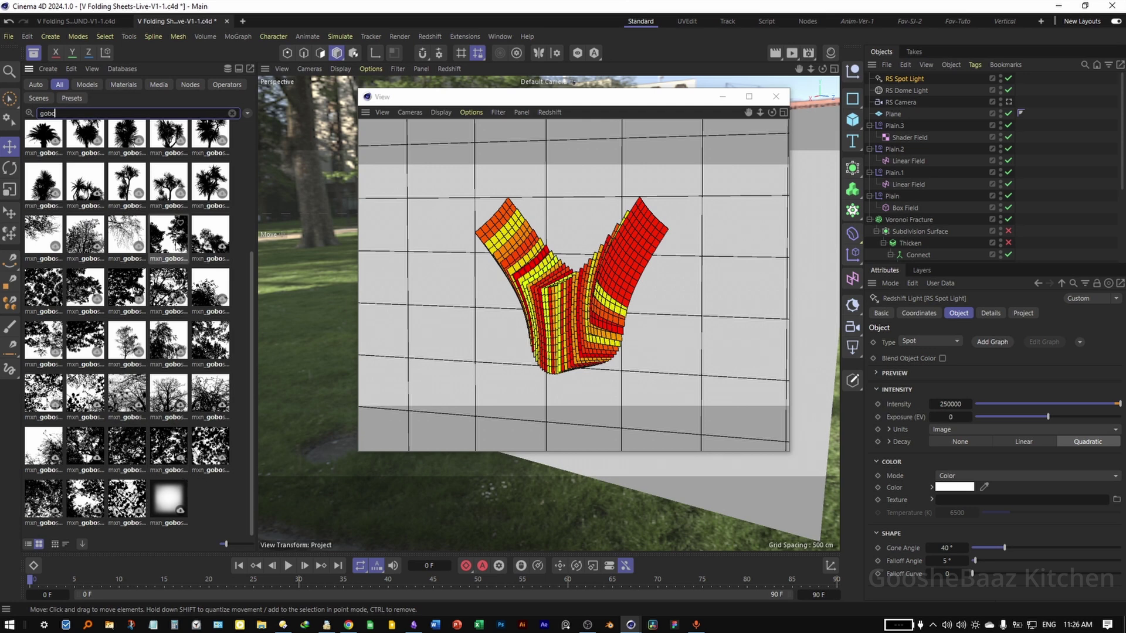
left_click_drag(173, 249, 974, 510)
- Make shadow softness affect the spot light's gobo and set the softness to 10
left_click(990, 314)
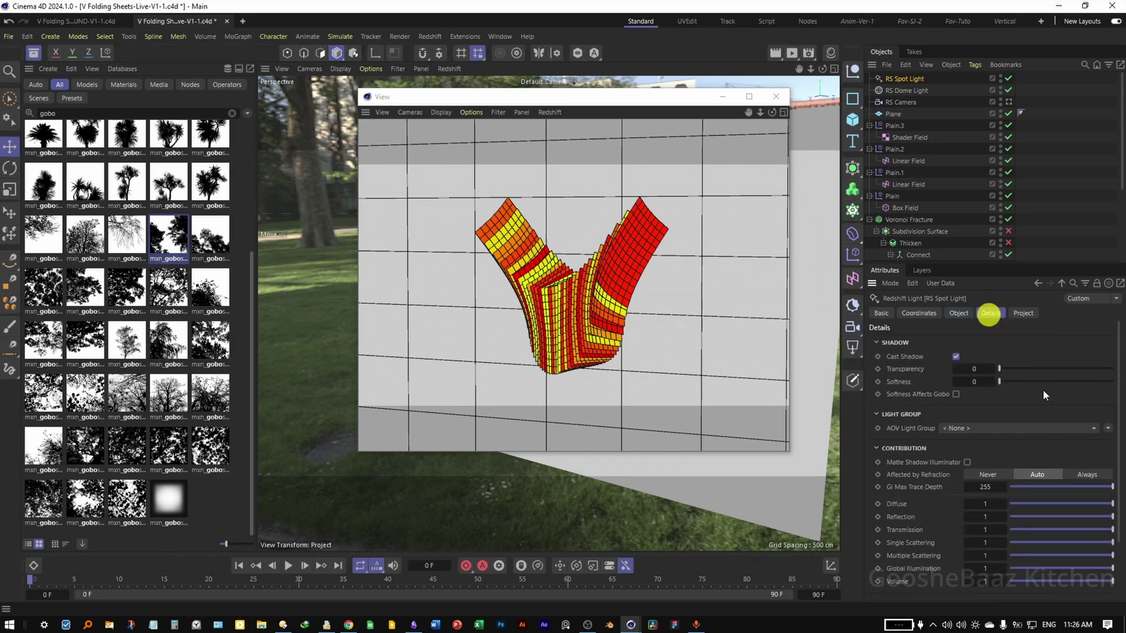
left_click(956, 394)
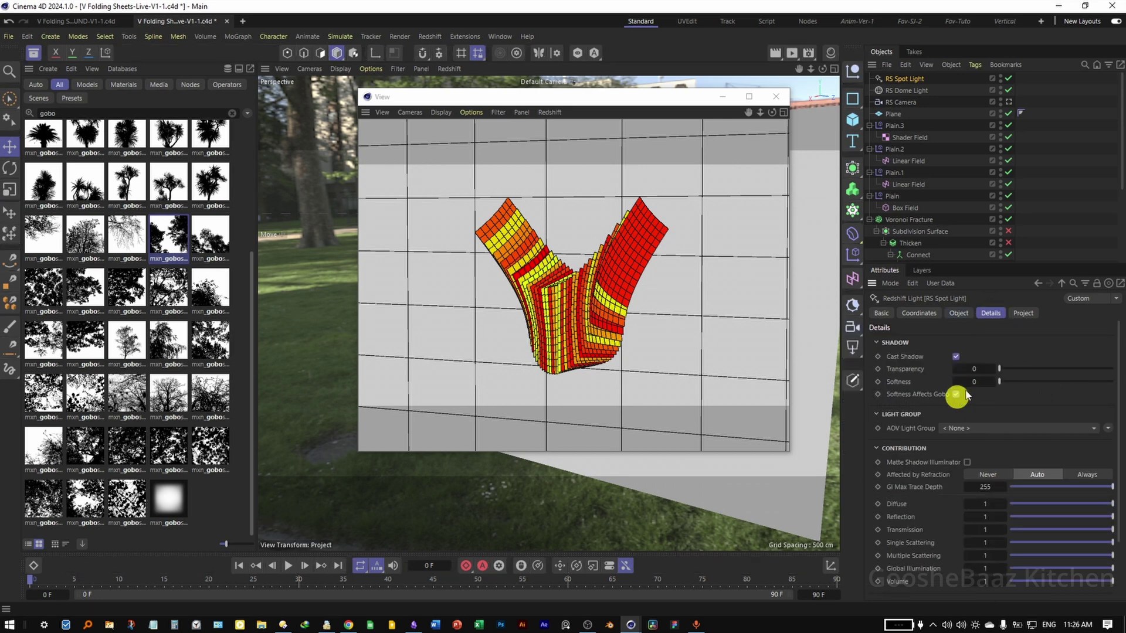
type("10")
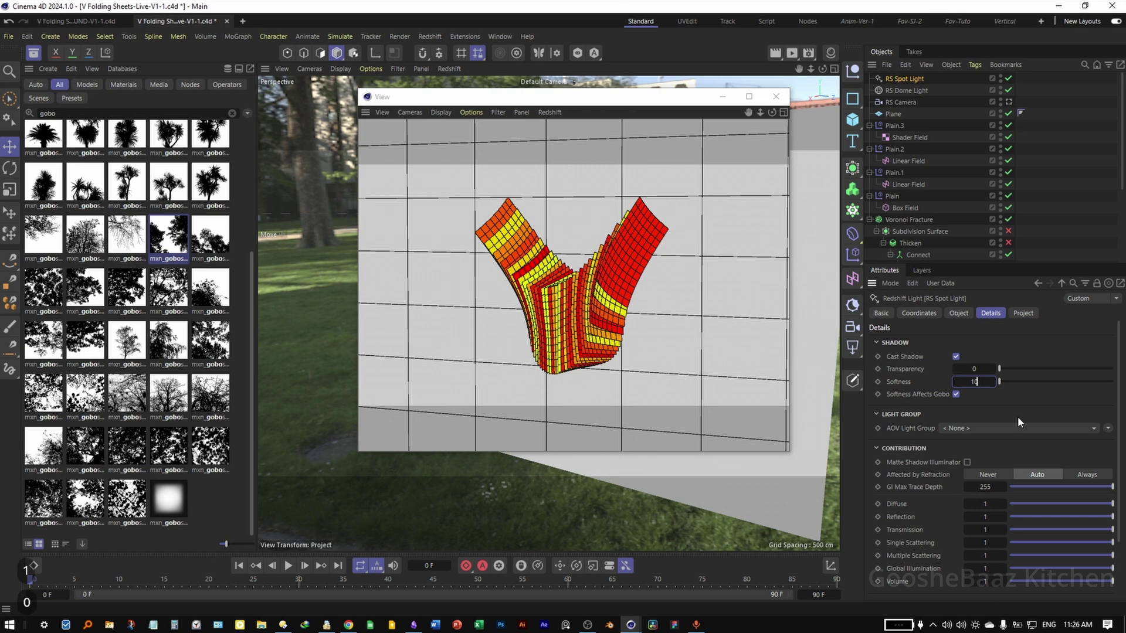
key("Return")
- Minimize the floating camera view and move the spot light out in front of the V, away from the backdrop
left_click_drag(692, 96, 601, 104)
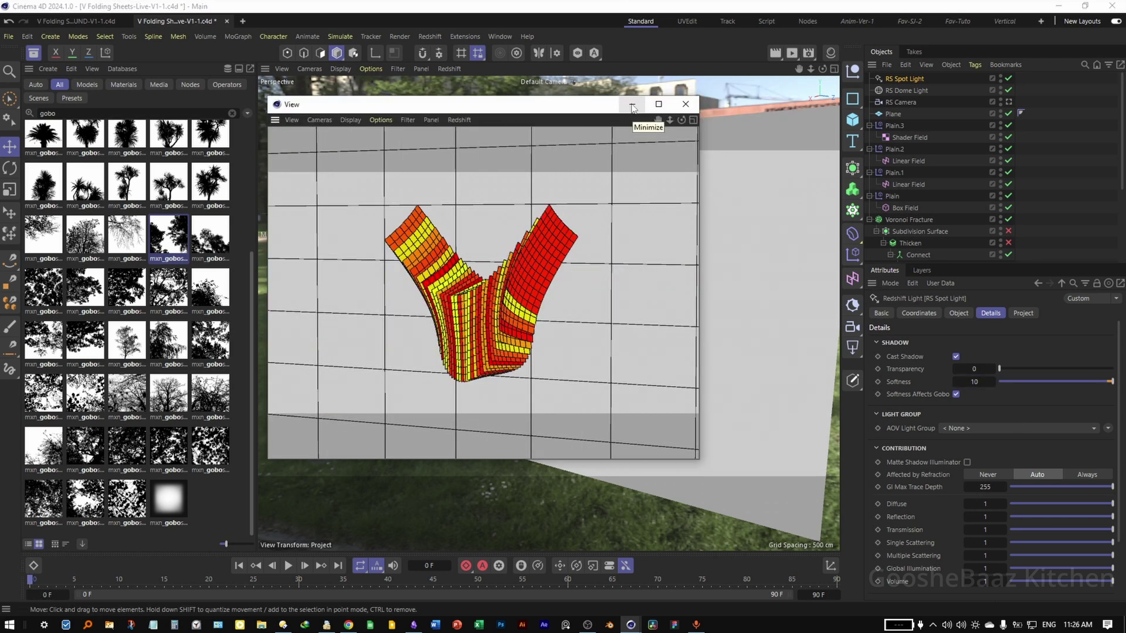
left_click(635, 108)
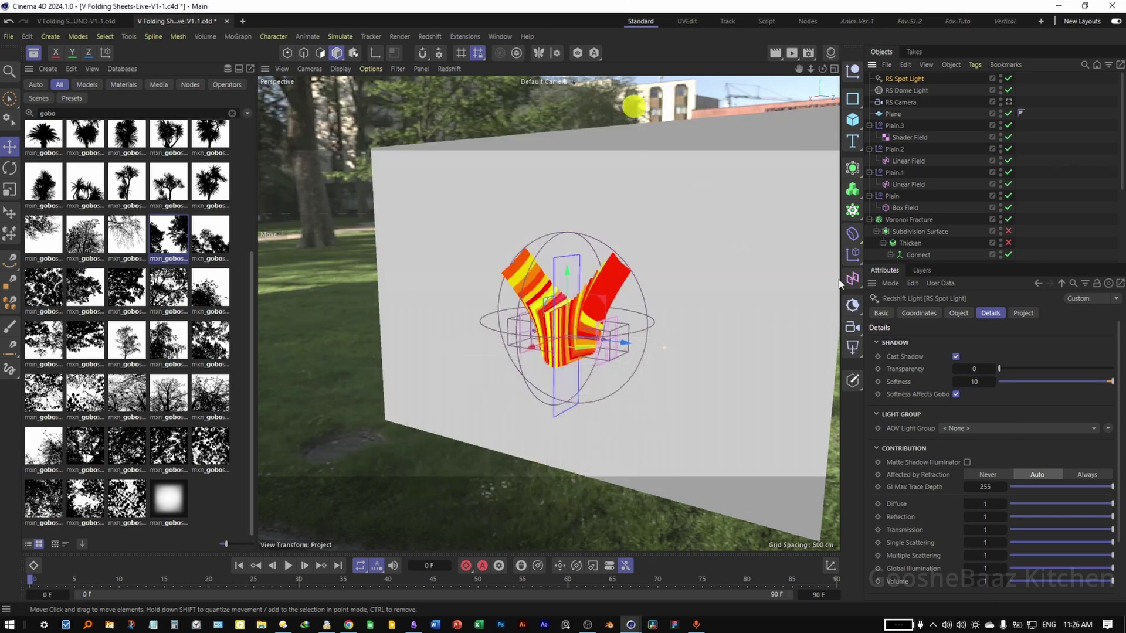
middle_click(450, 376)
middle_click(434, 241)
key("3")
left_click_drag(561, 326, 543, 330)
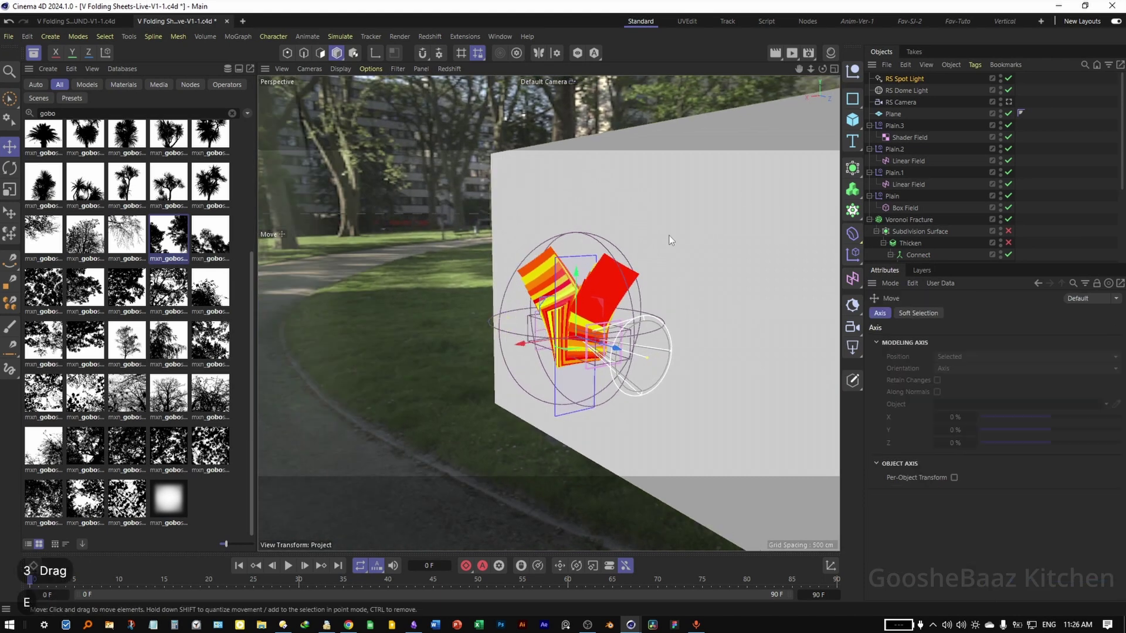
mouse_move(546, 349)
left_mouse_down()
mouse_move(465, 351)
mouse_move(391, 373)
mouse_move(528, 352)
left_mouse_up()
- Tilt the spot light upward toward the V from a lower position and extend its beam to the backdrop
key("r")
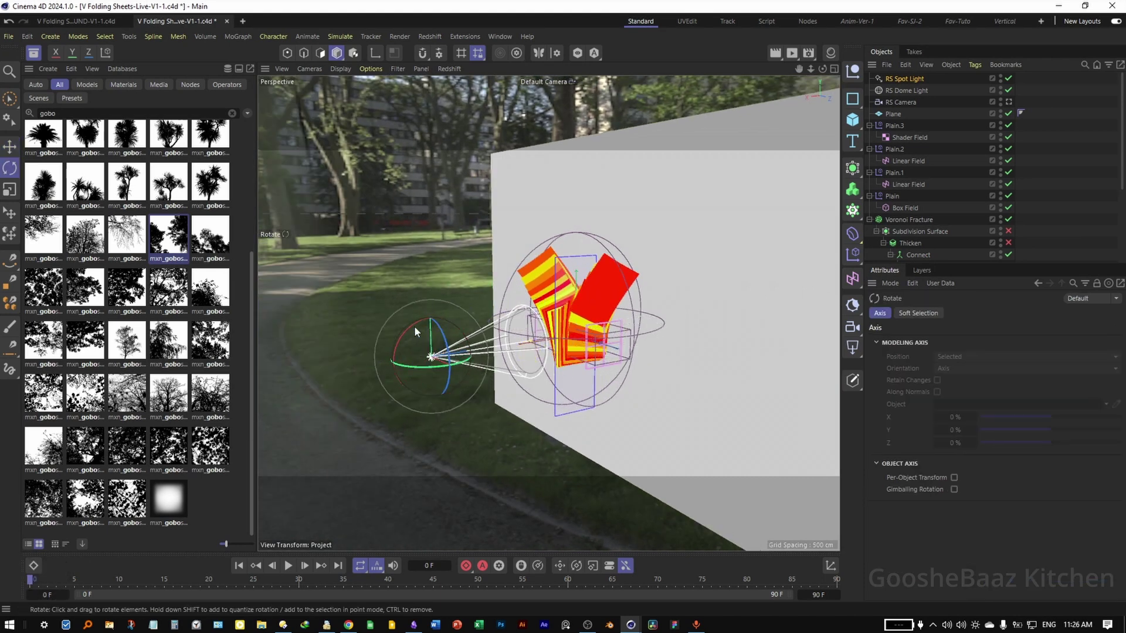
left_click_drag(414, 330, 434, 371)
key("e")
key("w")
key("r")
key("w")
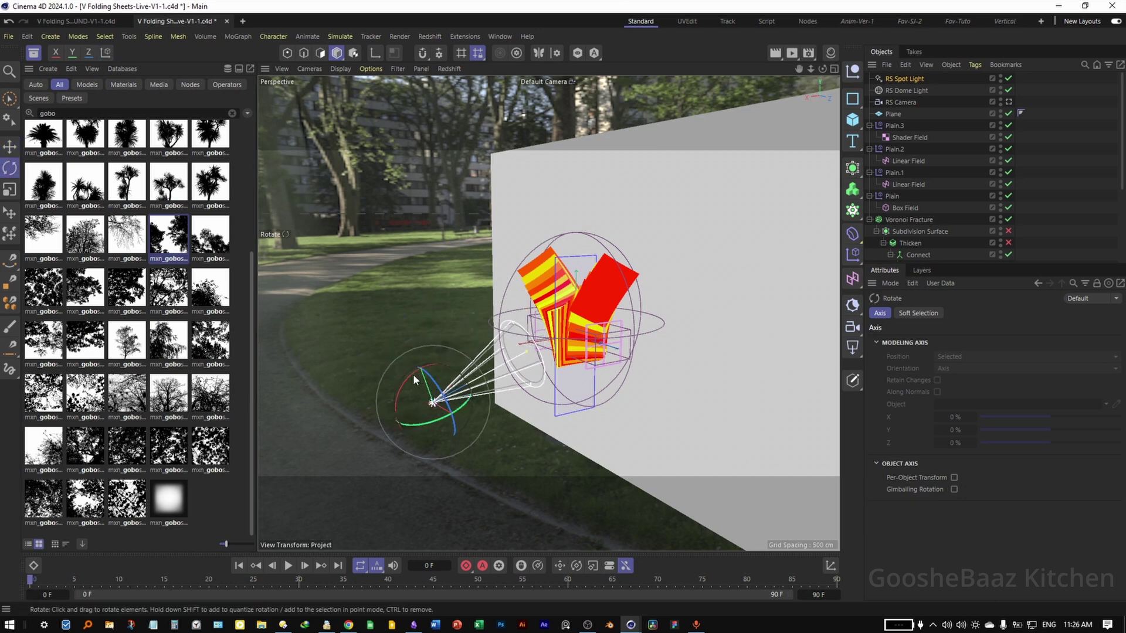
left_click_drag(527, 352, 681, 279)
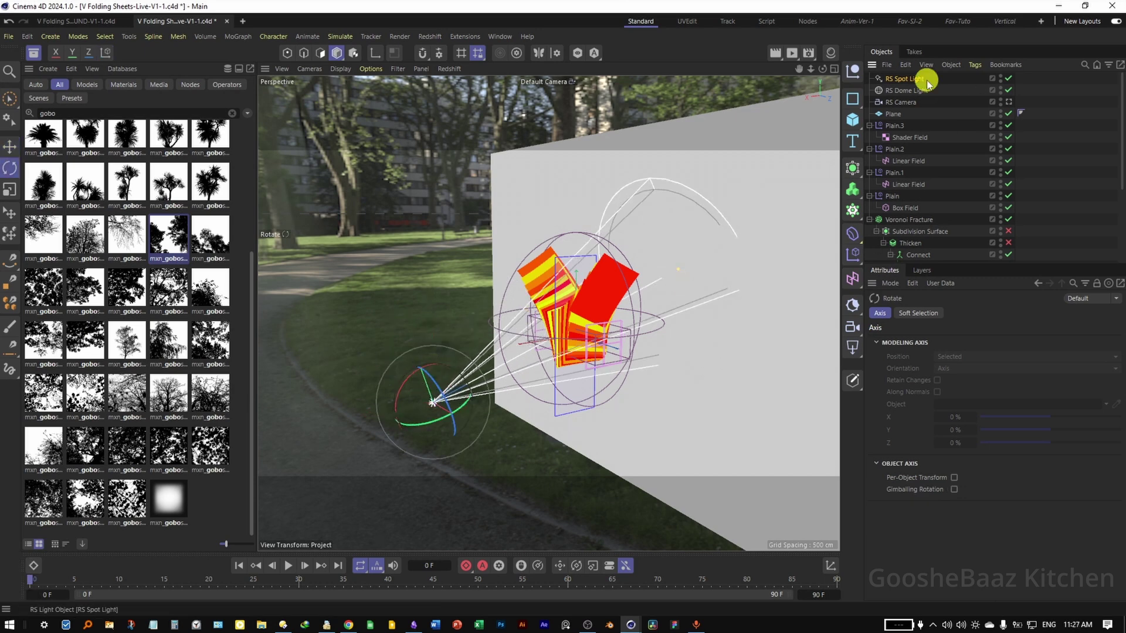
- Widen the spot light's cone angle to 74°
left_click(927, 81)
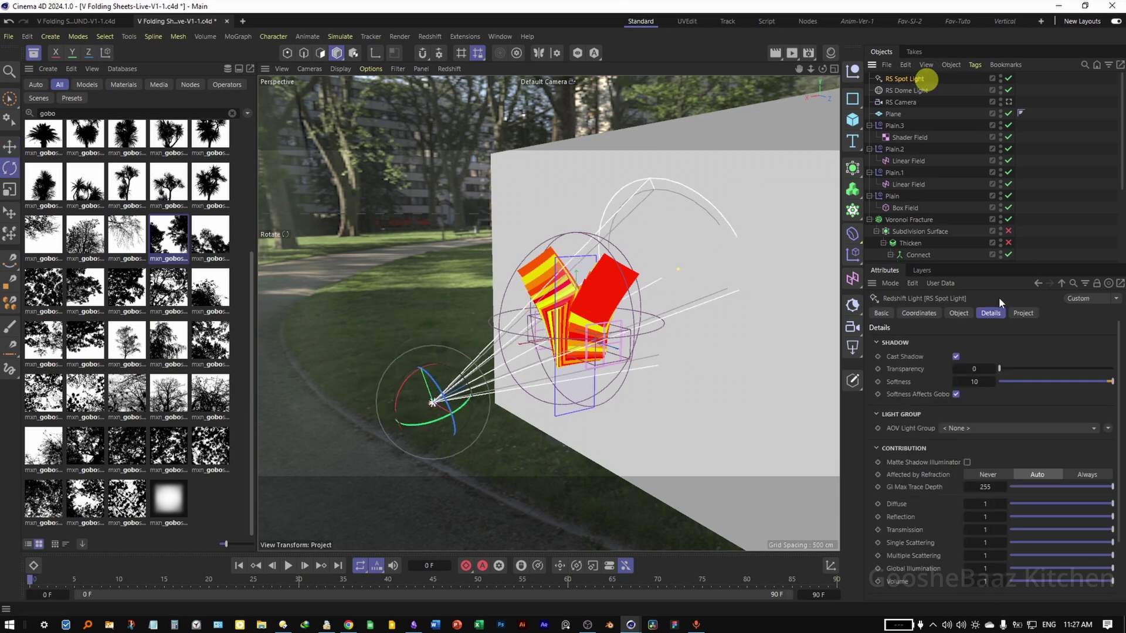
left_click(956, 313)
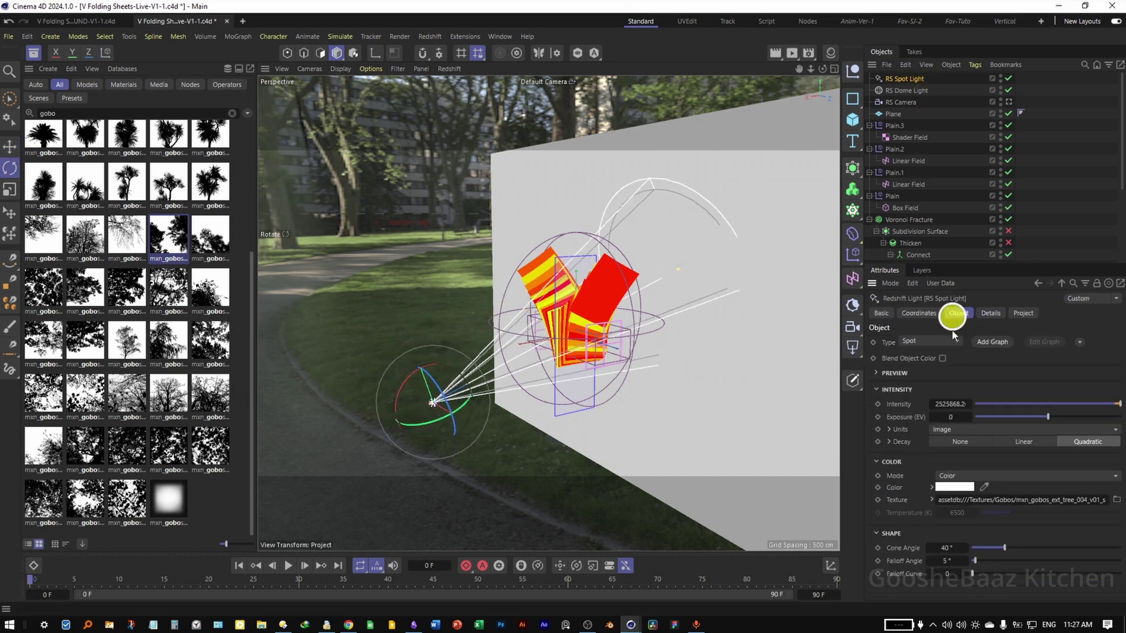
left_click(943, 560)
left_click_drag(946, 548, 942, 549)
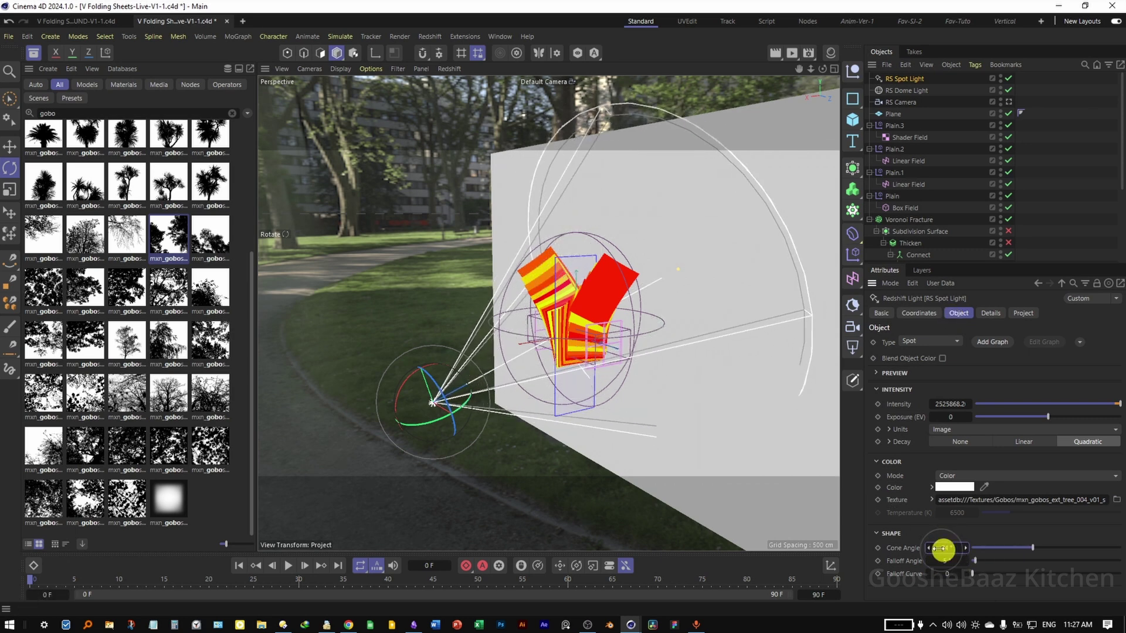
- Open the Redshift RenderView and start a live render of the scene
left_click_drag(580, 314, 623, 311)
left_click(794, 54)
left_click(872, 119)
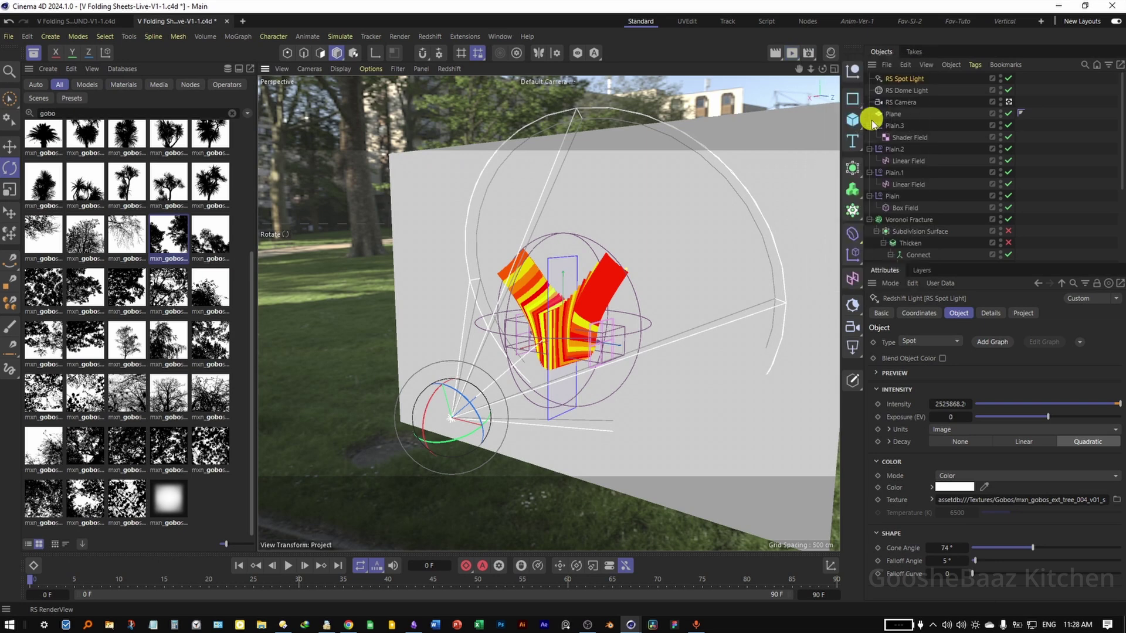
left_click(694, 154)
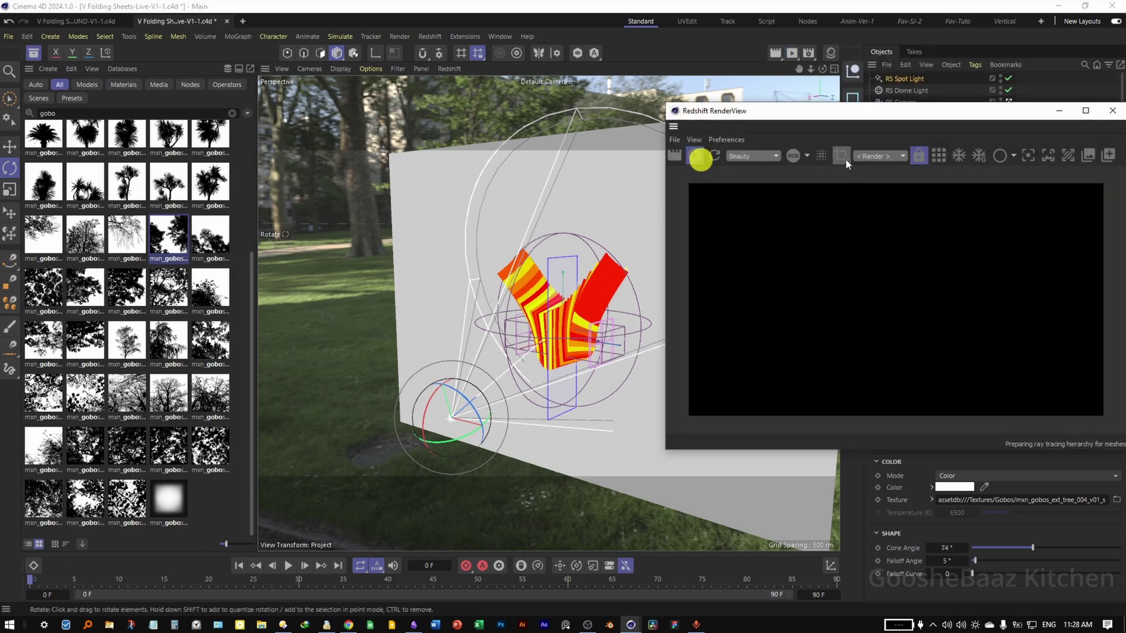
left_click_drag(913, 114, 521, 116)
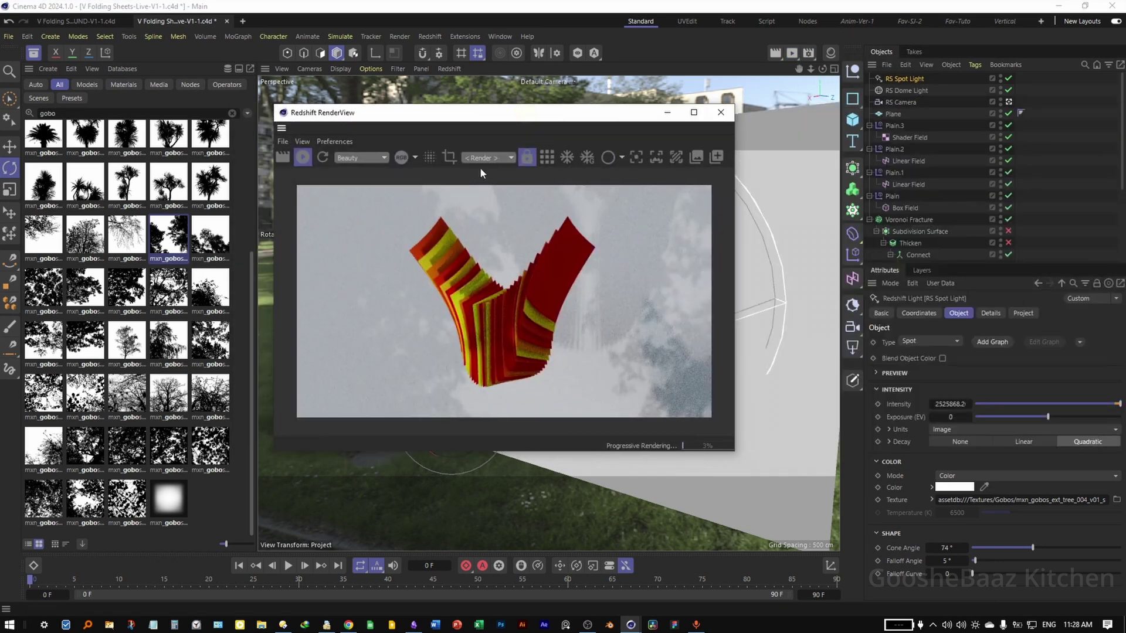
- Restore the floating camera view, make it the render view, and restart the live render from it
mouse_move(633, 626)
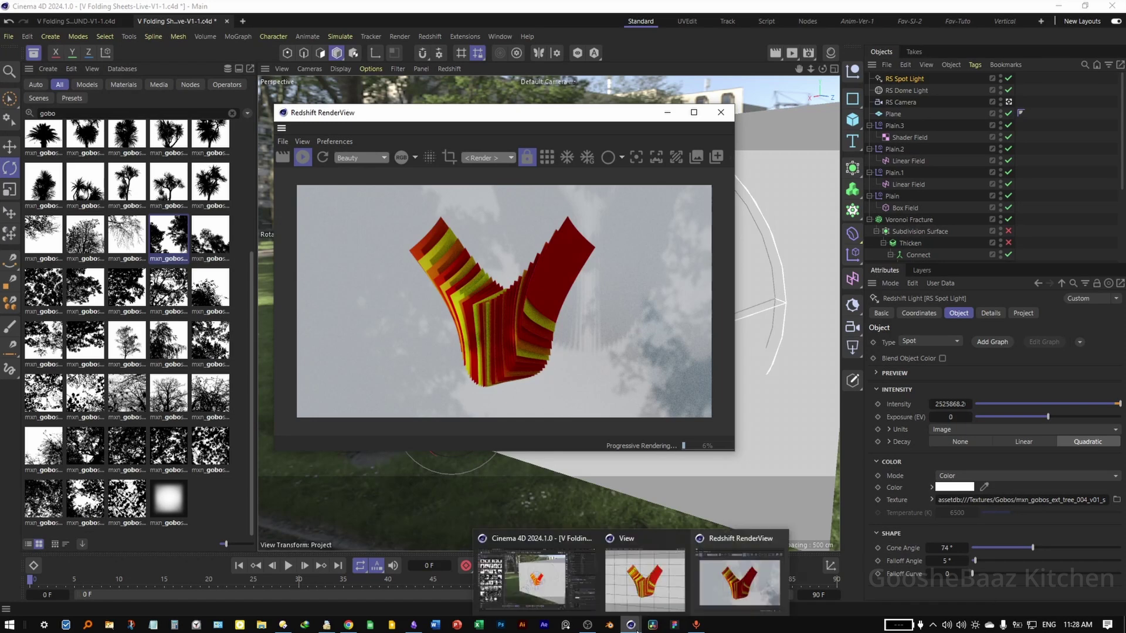
left_click(654, 576)
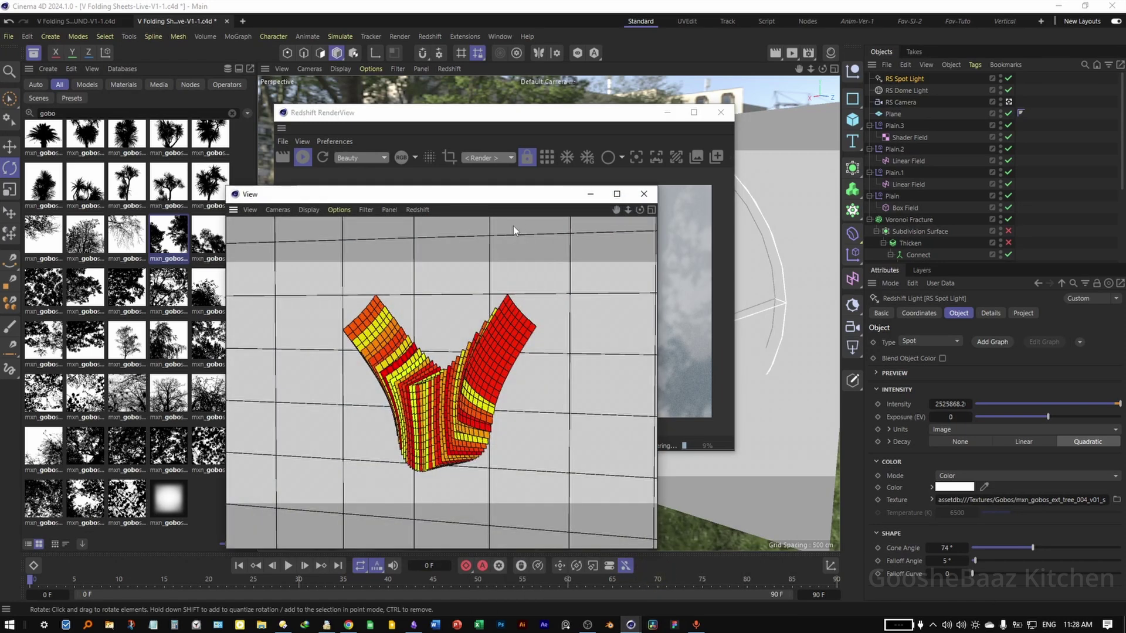
left_click_drag(491, 194, 548, 183)
left_click(308, 200)
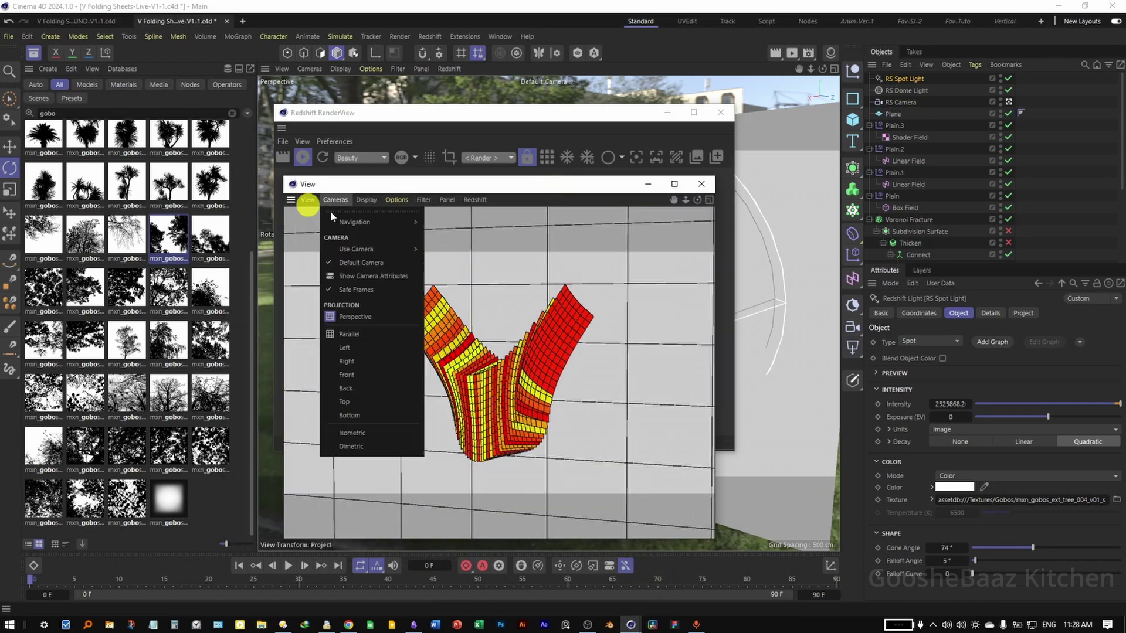
left_click(354, 277)
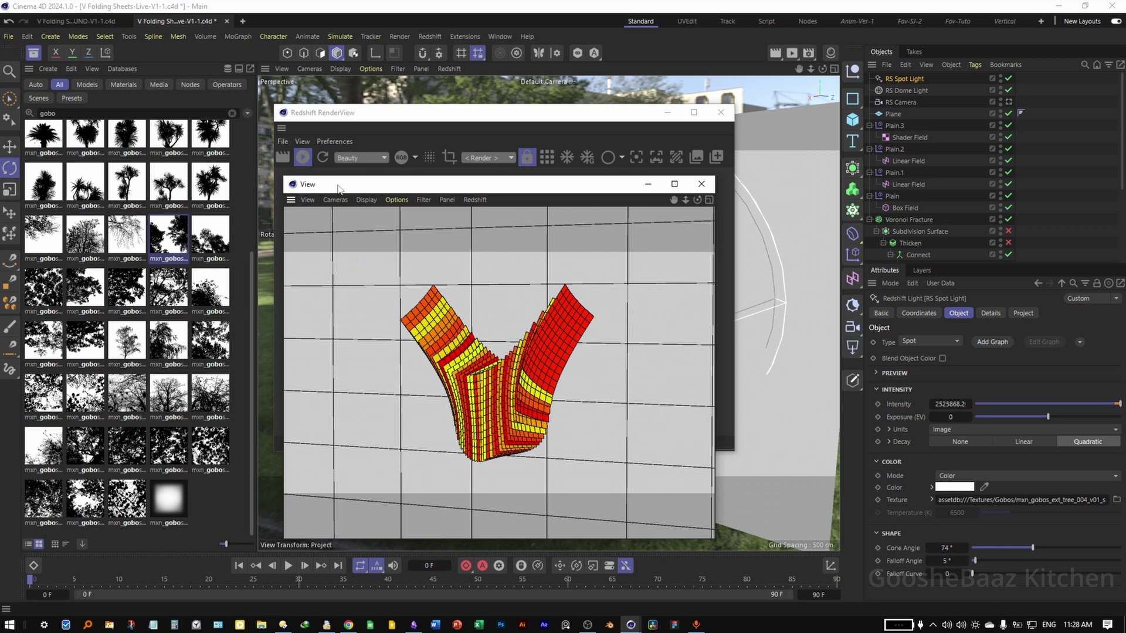
left_click_drag(338, 179, 352, 245)
left_click_drag(583, 113, 930, 148)
left_click(329, 267)
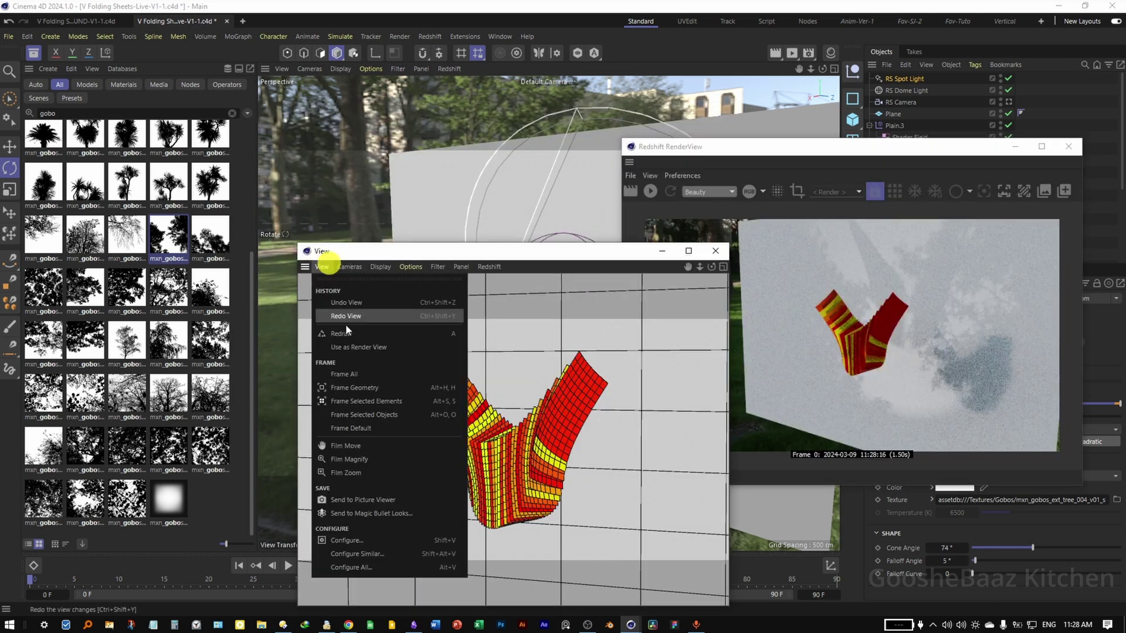
left_click(352, 345)
left_click(652, 192)
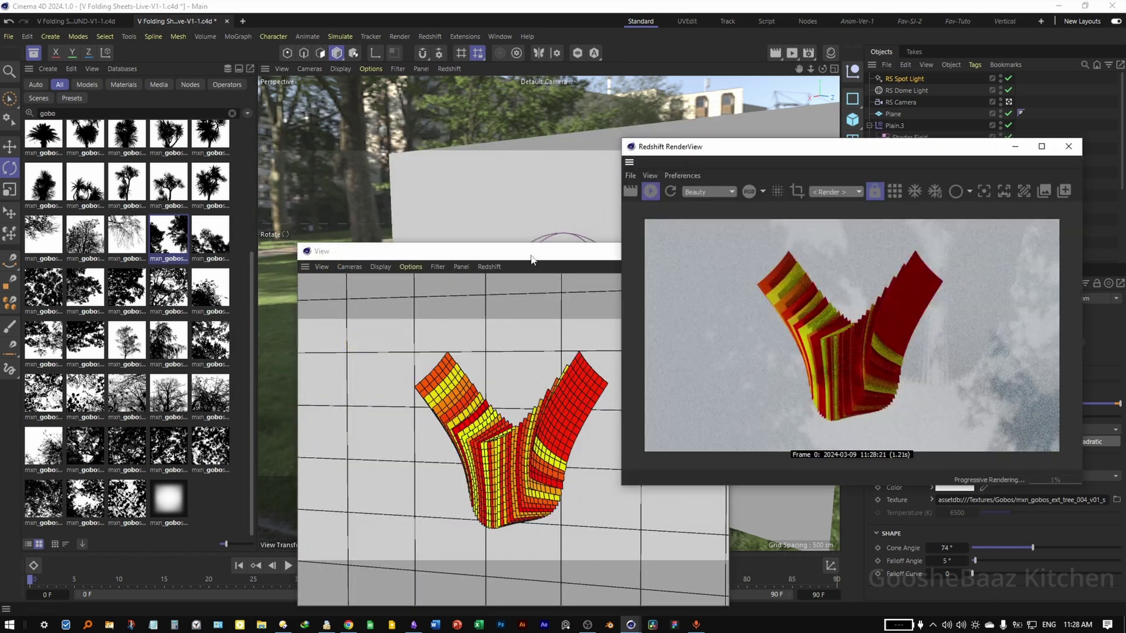
left_click_drag(528, 251, 410, 171)
left_click_drag(895, 154, 546, 186)
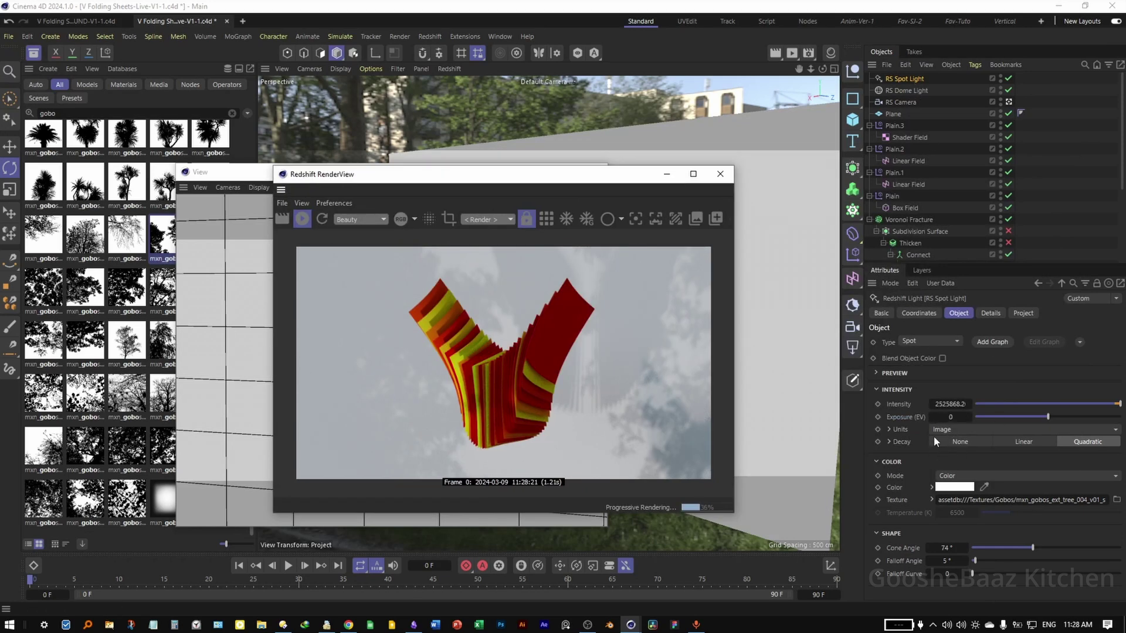
- Test spot light exposures of 10, 8 and 6 in the live render and set the exposure to 4 EV
left_click(950, 416)
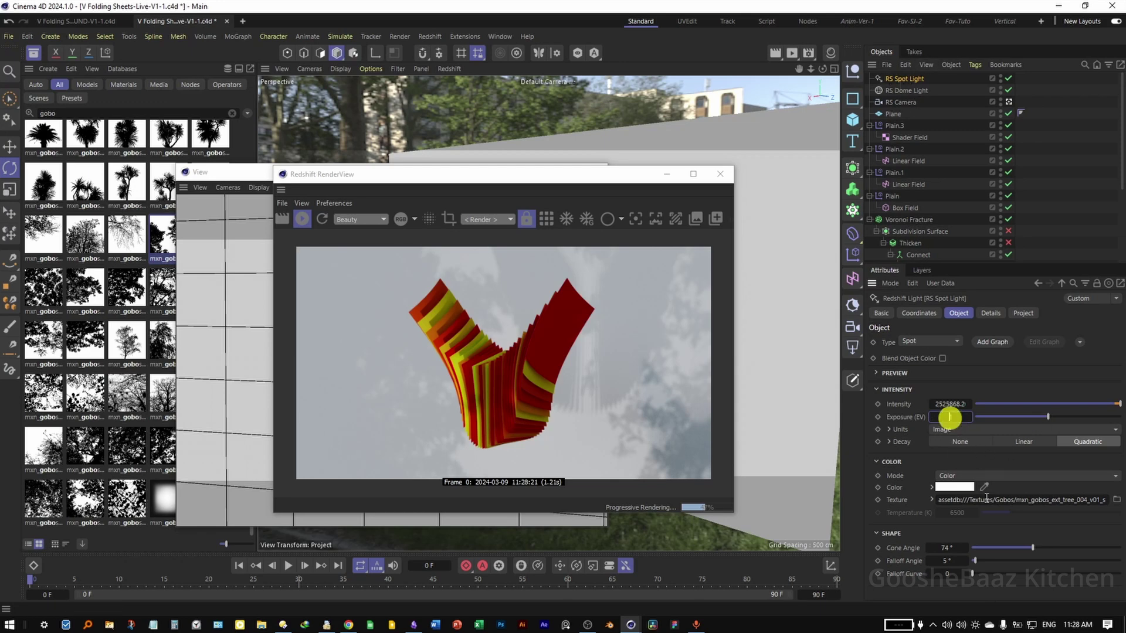
type("10")
key("Return")
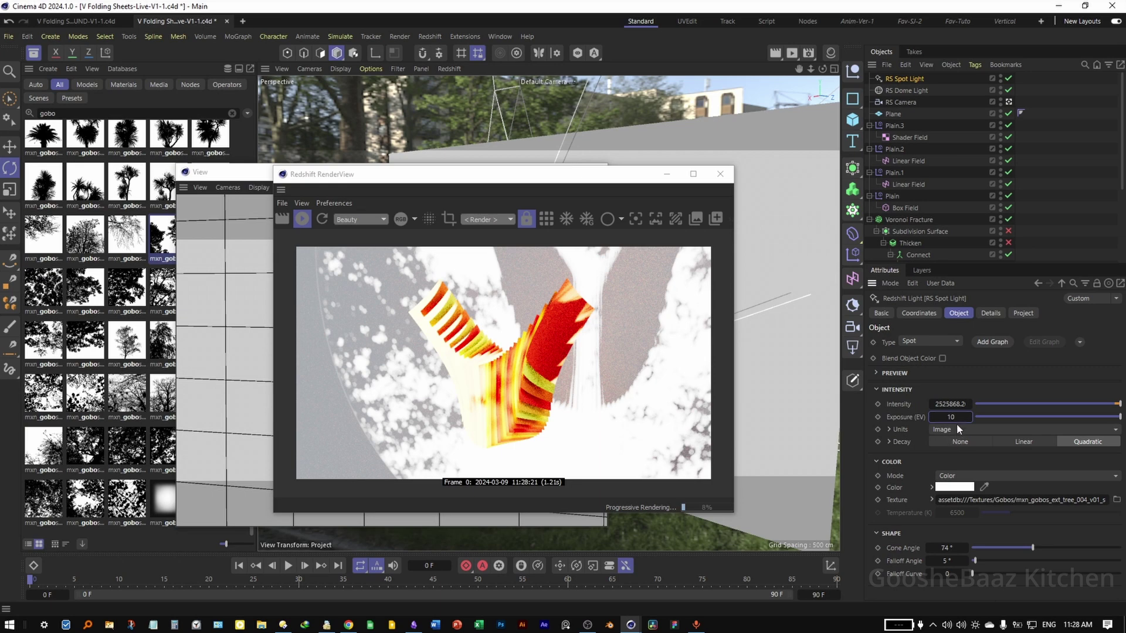
mouse_move(955, 418)
left_mouse_down()
mouse_move(945, 420)
mouse_move(968, 416)
mouse_move(942, 418)
left_mouse_up()
type("8")
key("Return")
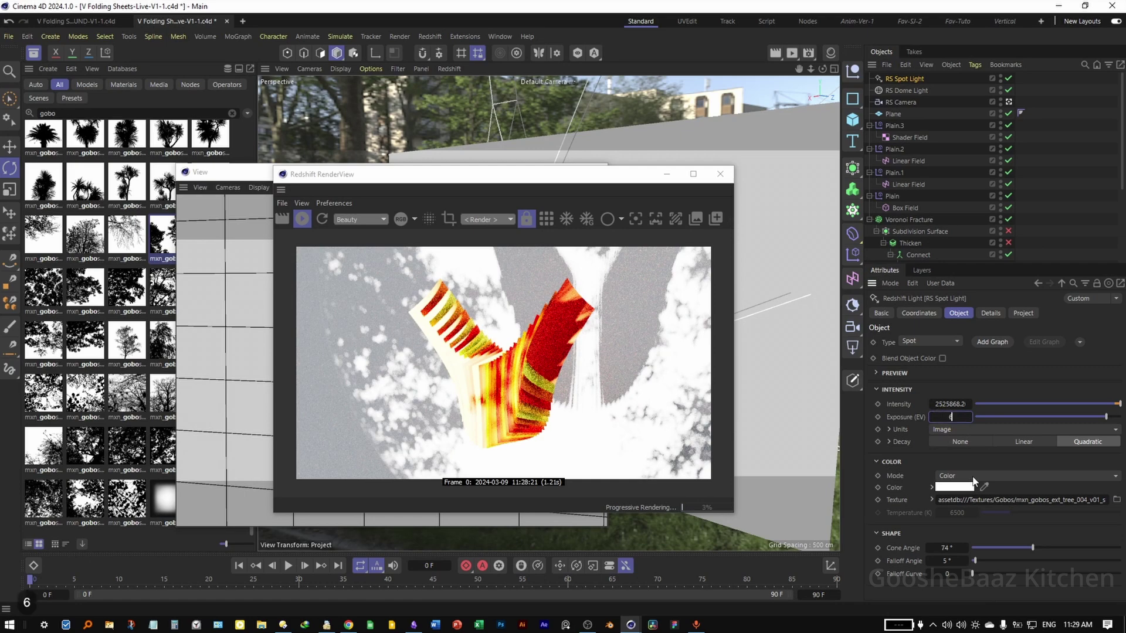
key("Return")
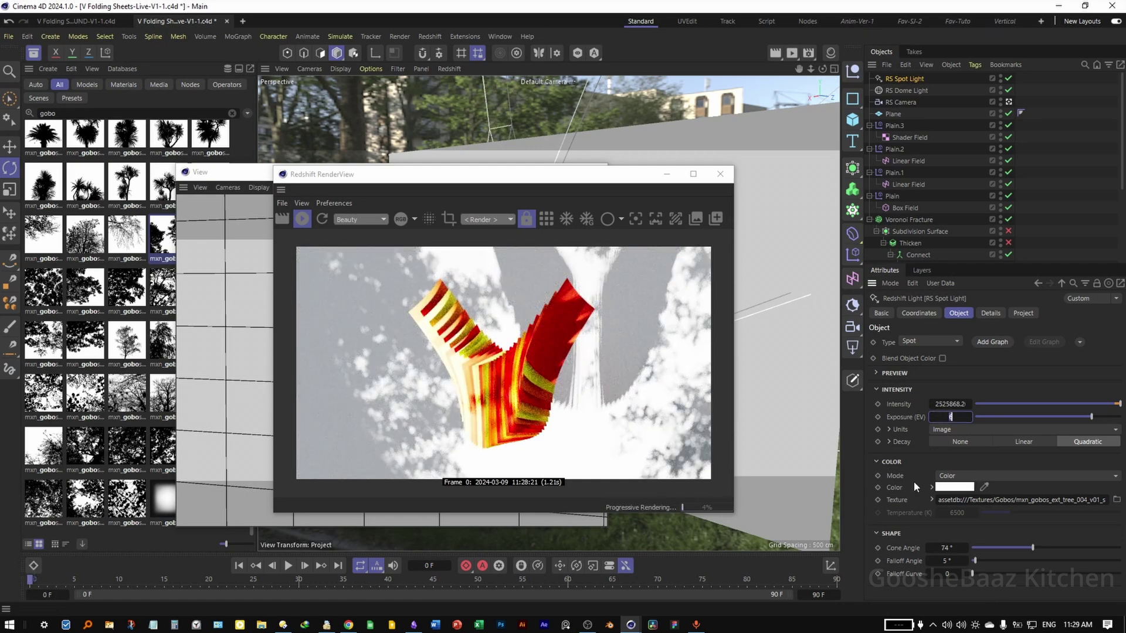
type("4")
key("Return")
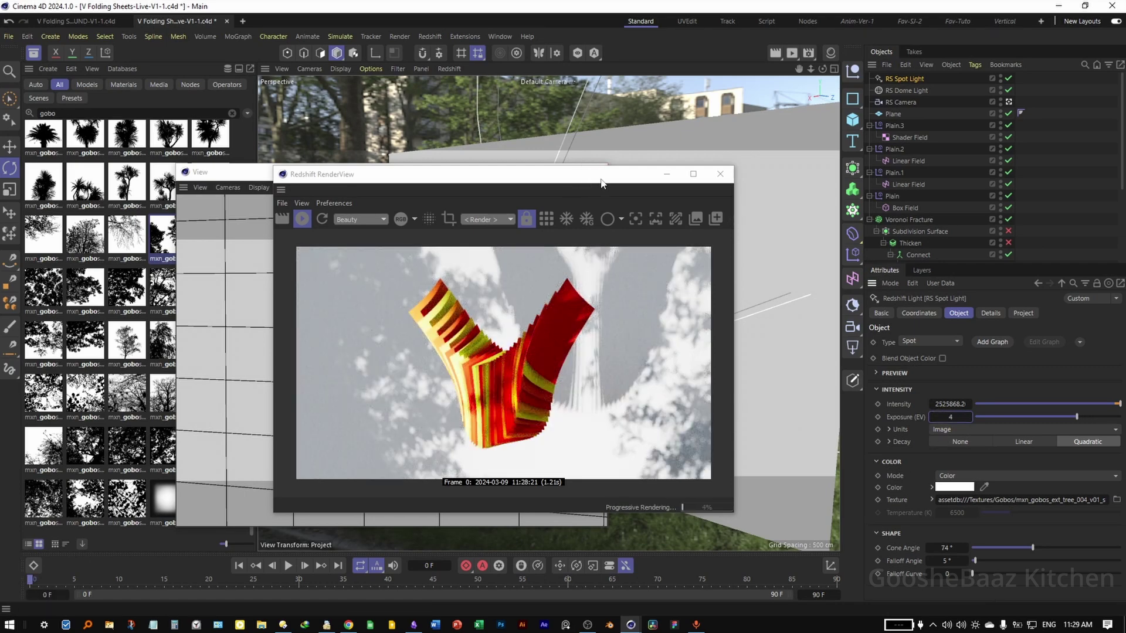
- Stop the live render, minimize the Redshift RenderView and close the floating camera view
left_click_drag(601, 182, 354, 194)
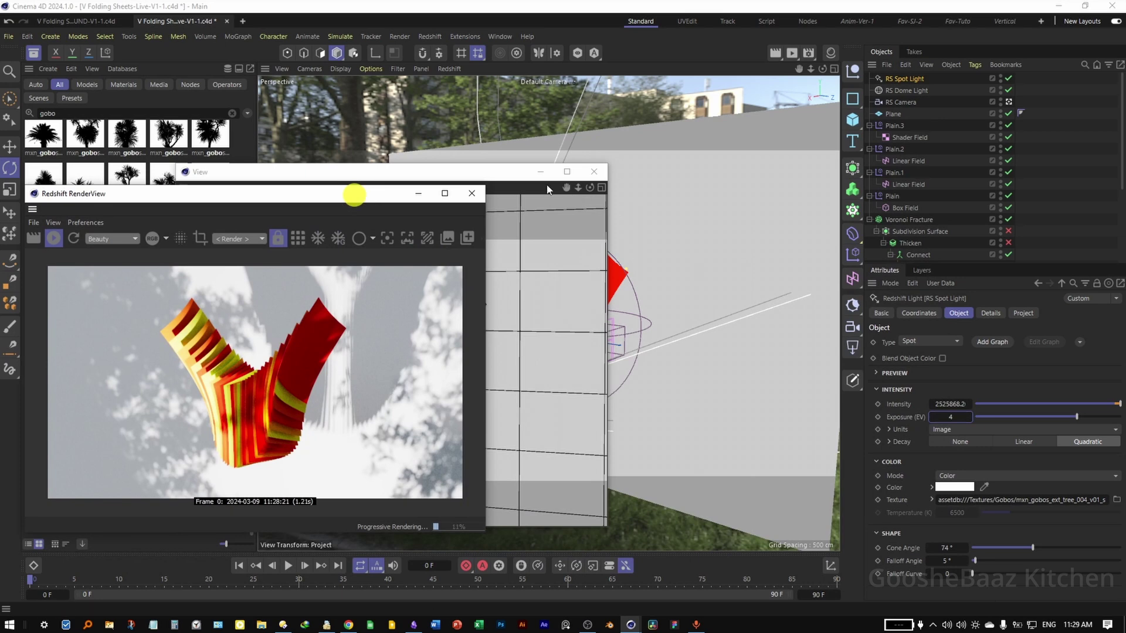
left_click(53, 238)
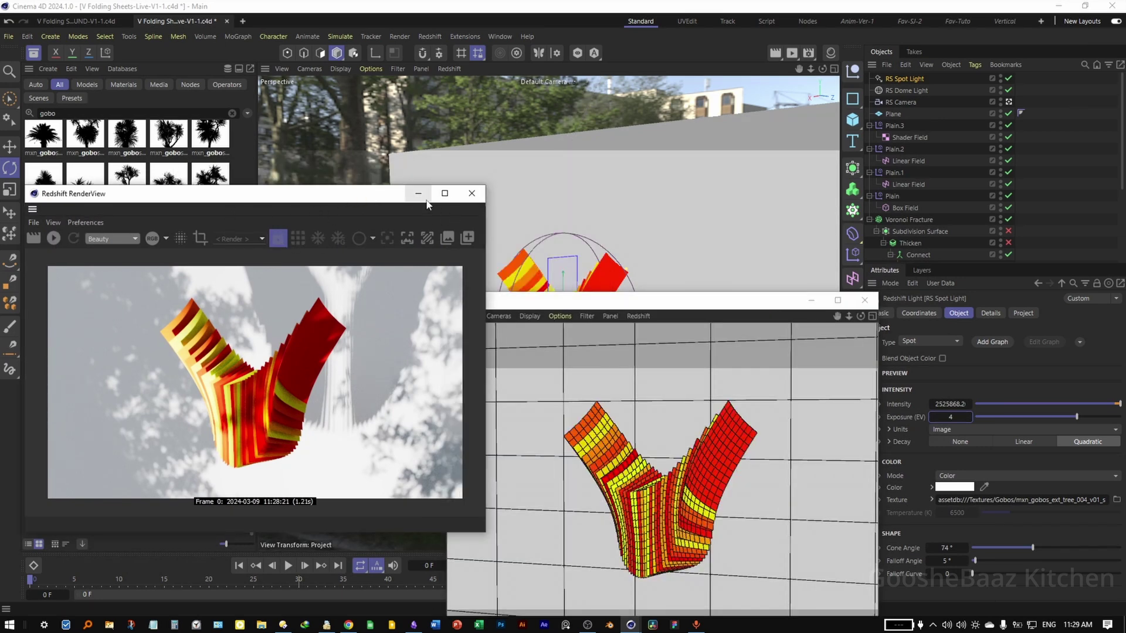
left_click(418, 193)
left_click(864, 300)
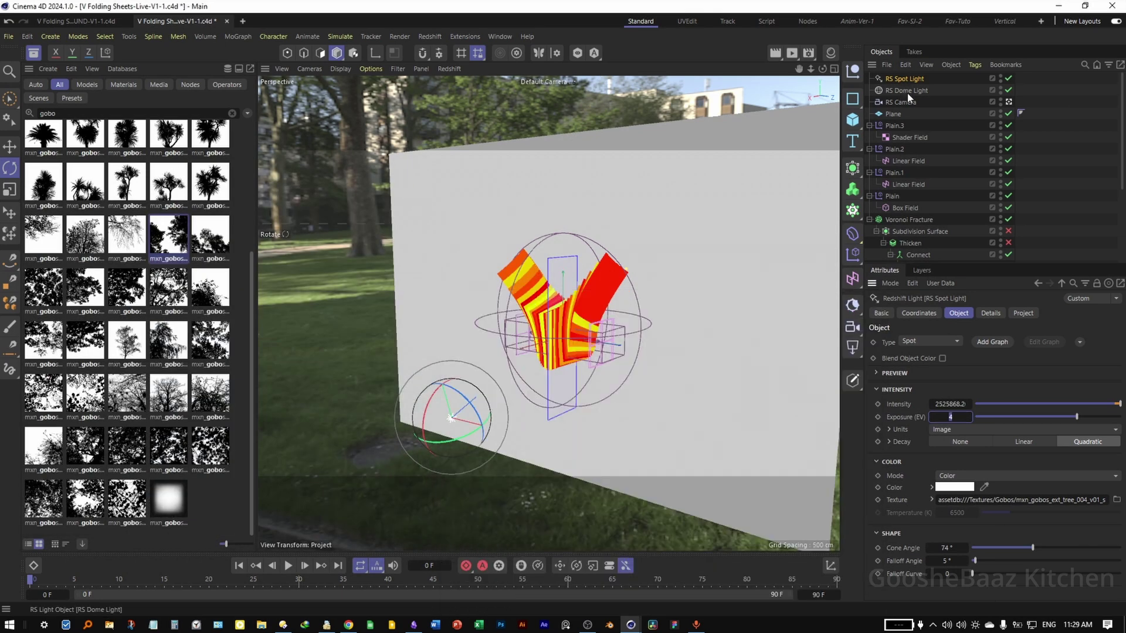
- Select the RS Spot Light with the Move tool active and set the current frame to 79
left_click(909, 82)
key("e")
left_click_drag(469, 414, 544, 417, "alt")
key("r")
key("e")
left_click(738, 579)
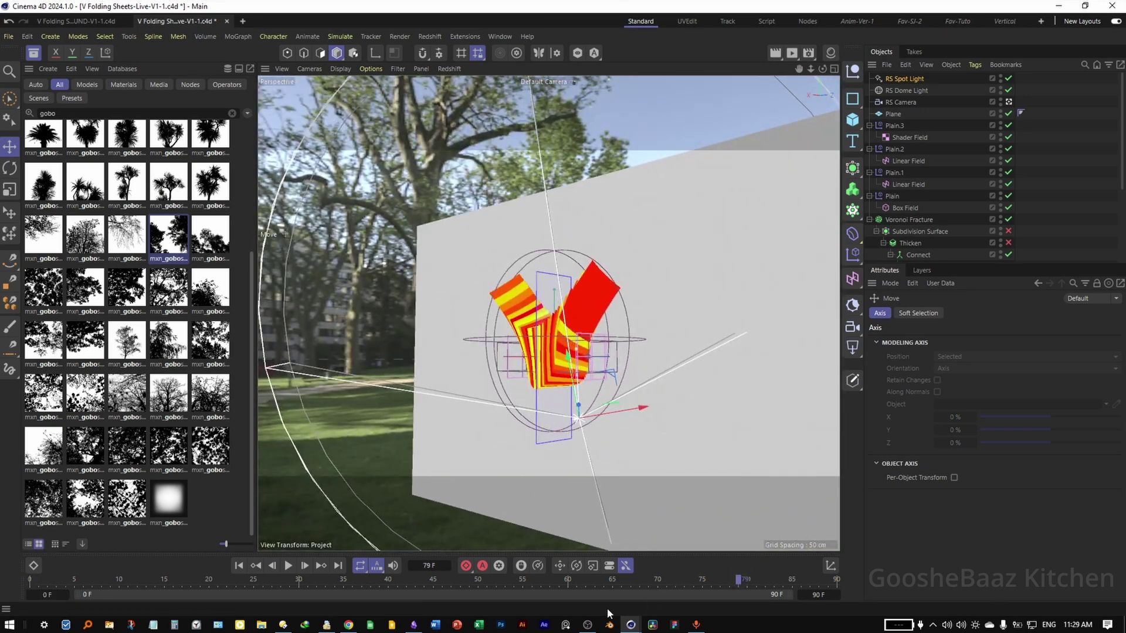
- Bring back the Redshift RenderView, restart its live render and move its window clear of the V shape
mouse_move(631, 627)
left_click(748, 571)
left_click(57, 240)
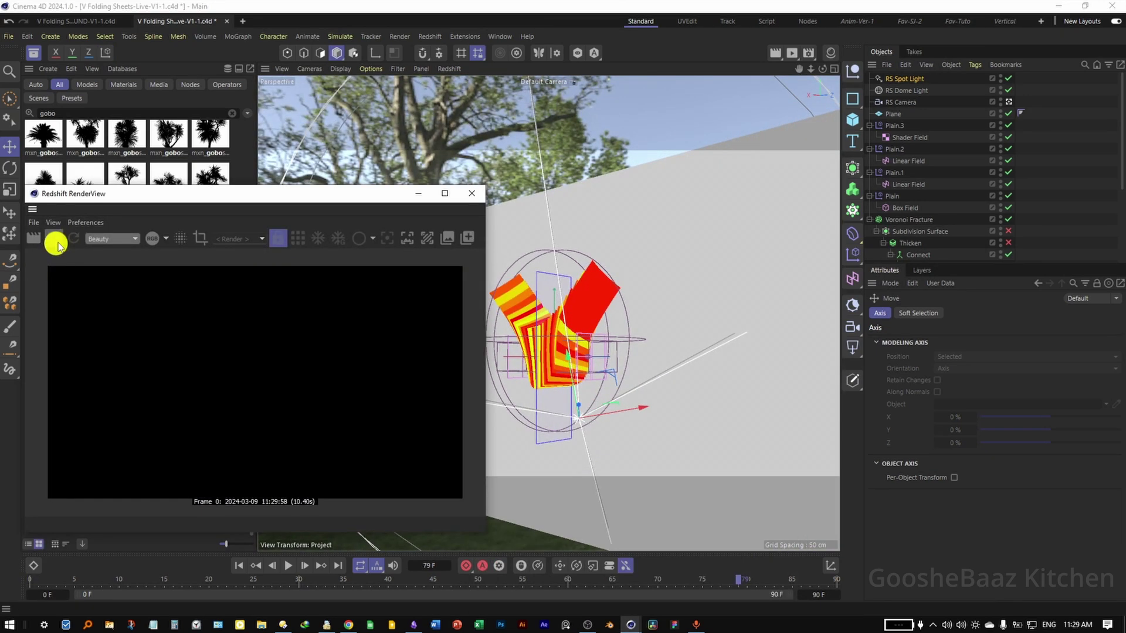
left_click_drag(368, 198, 298, 170)
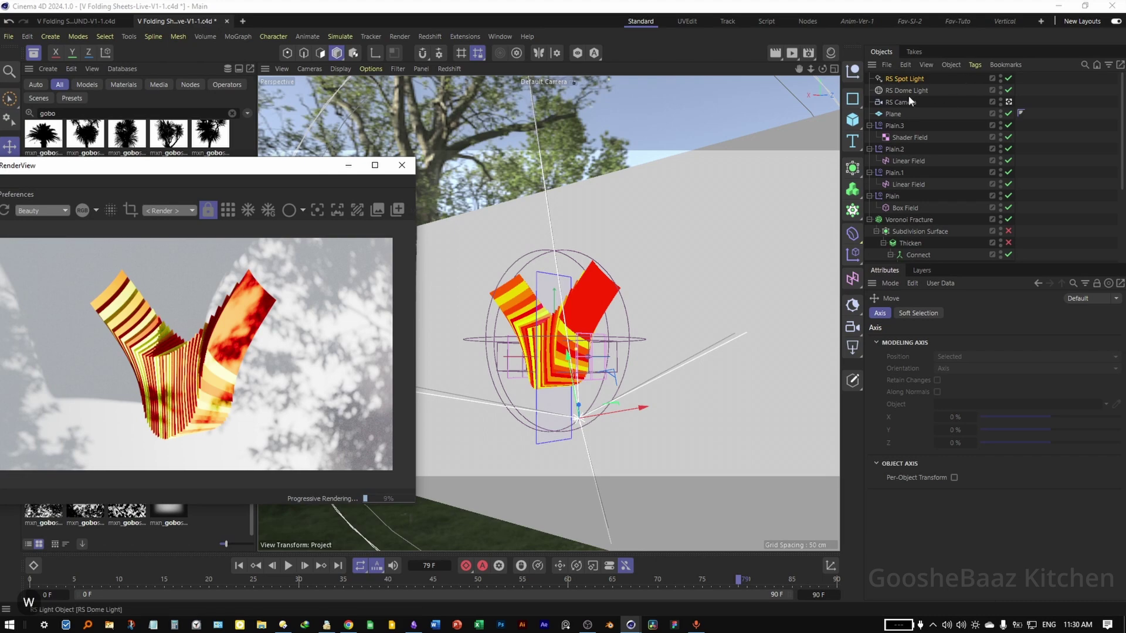
- Reposition the RS Spot Light to shift its gobo shadows across the wall and V shape, ending with the Rotate tool active
left_click(901, 80)
left_click_drag(587, 416, 497, 451)
key("3")
key("1")
left_click_drag(536, 404, 579, 411)
key("3")
key("r")
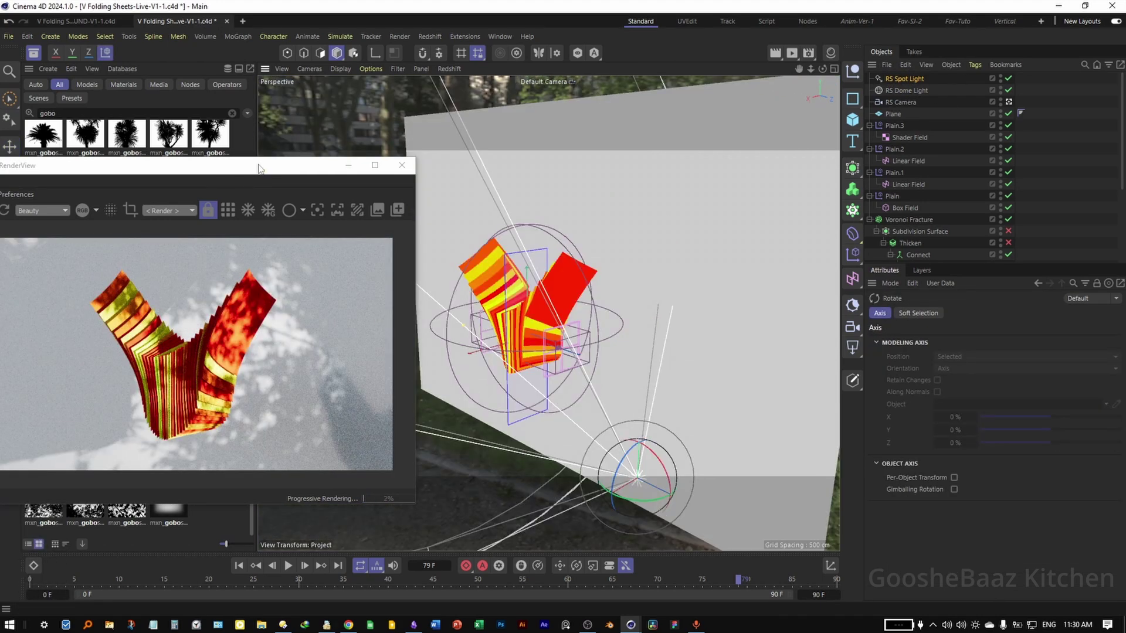
- Save the project, stop the live render and minimize the Redshift RenderView
left_click_drag(260, 169, 452, 171)
left_click(1068, 184, "ctrl")
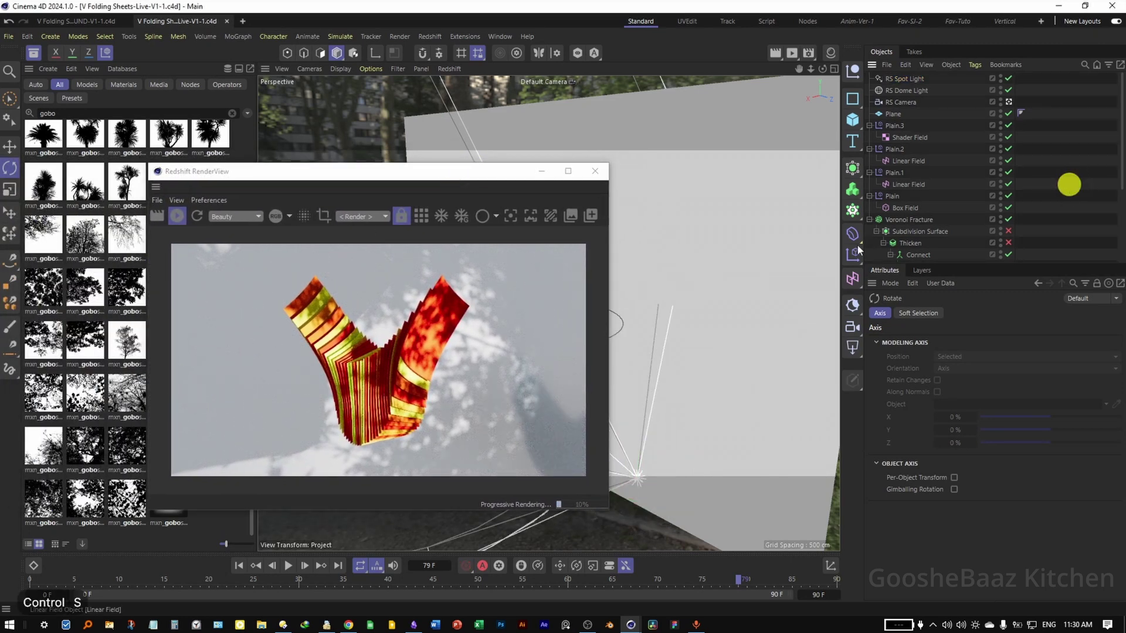
left_click(177, 216)
left_click(541, 171)
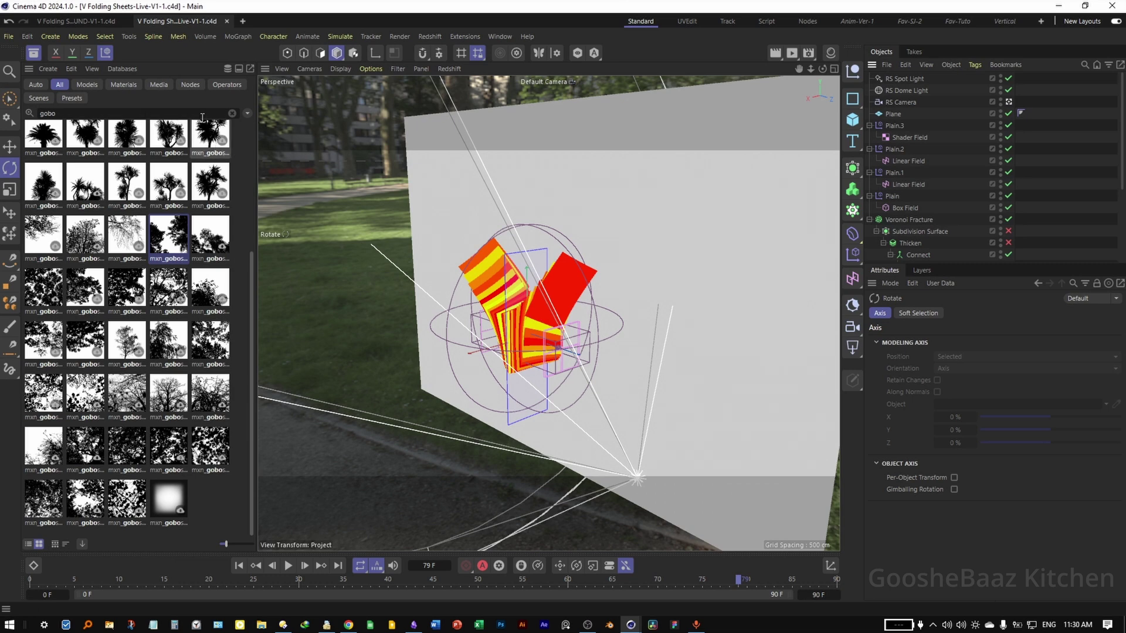
- Find plastic materials in the asset library, add Plastic Rough 003 Black 50cm to the project and open it in the Node Editor
left_click(232, 113)
type("plastic")
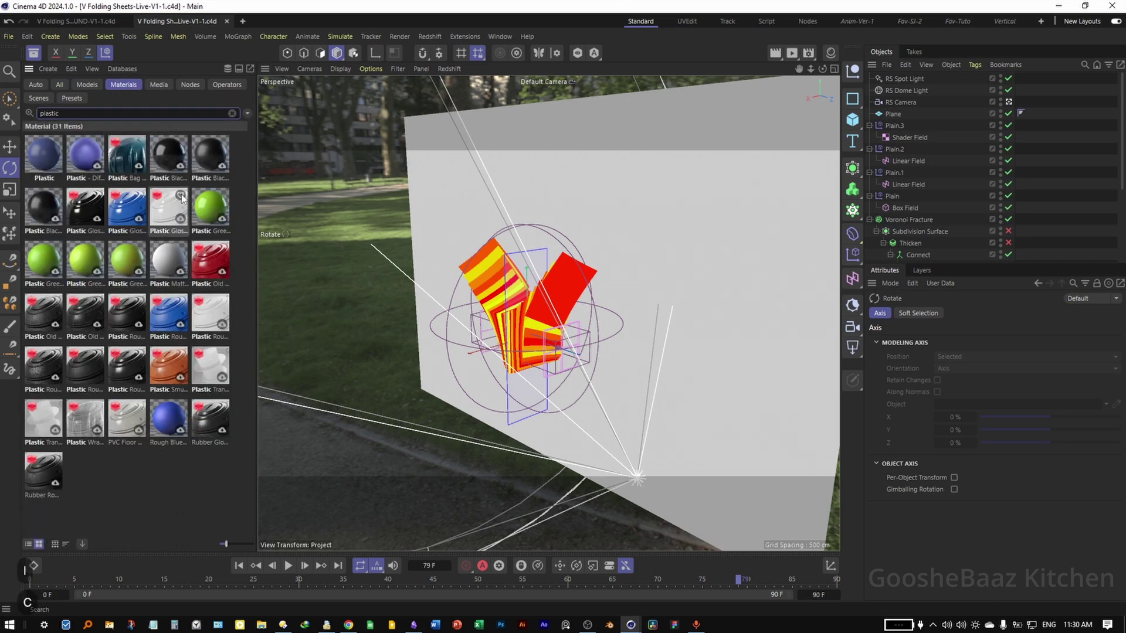
left_click(831, 52)
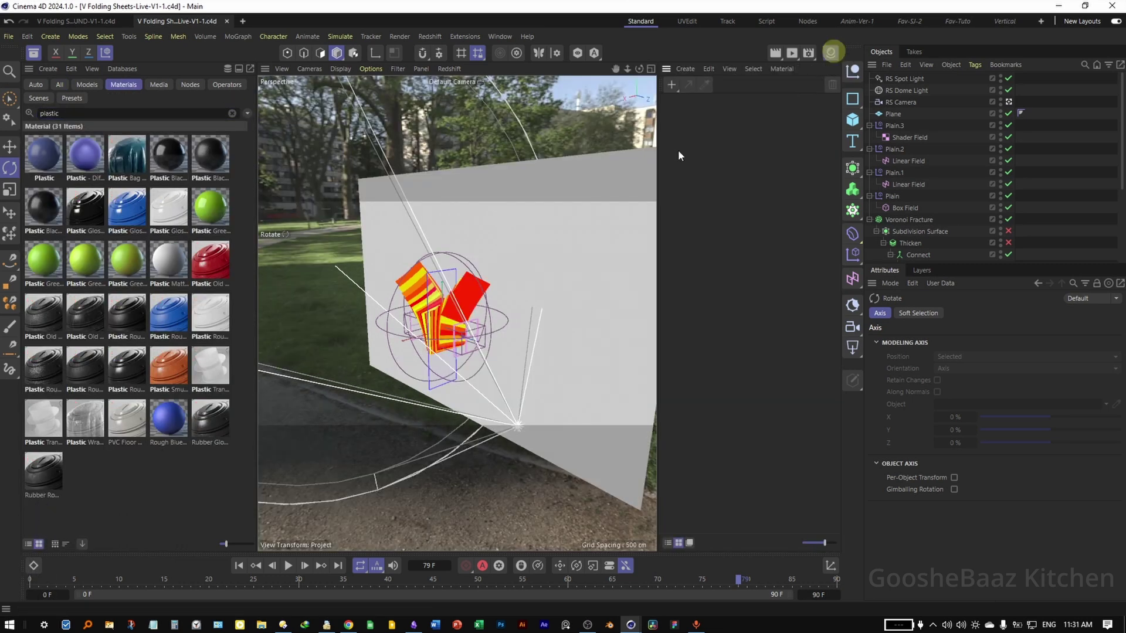
left_click(91, 378)
left_click_drag(92, 378, 718, 158)
double_click(681, 112)
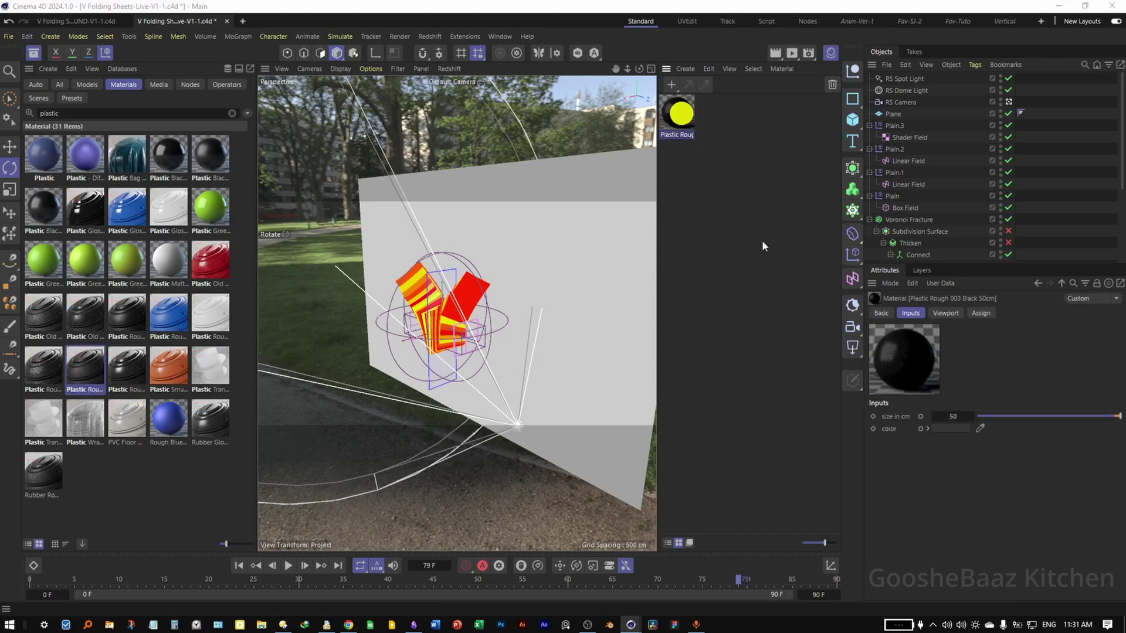
left_click_drag(817, 106, 598, 117)
- Add a Maxon Noise node above the existing nodes of the plastic material
scroll(589, 239, "up", 3)
double_click(491, 252)
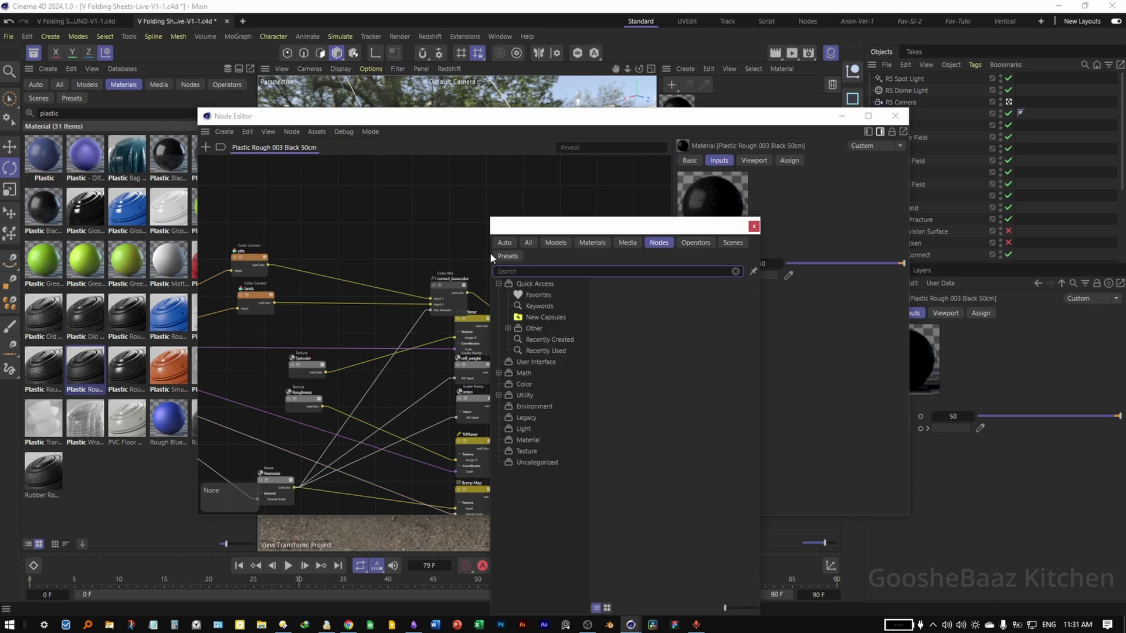
type("noise")
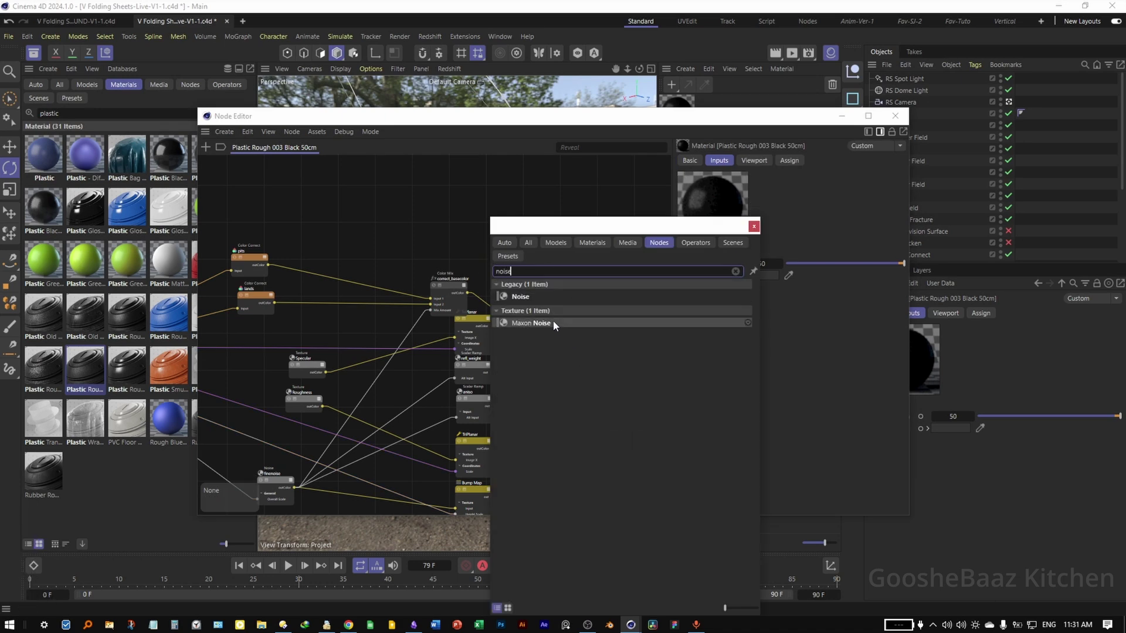
left_click_drag(552, 319, 442, 189)
left_click(754, 227)
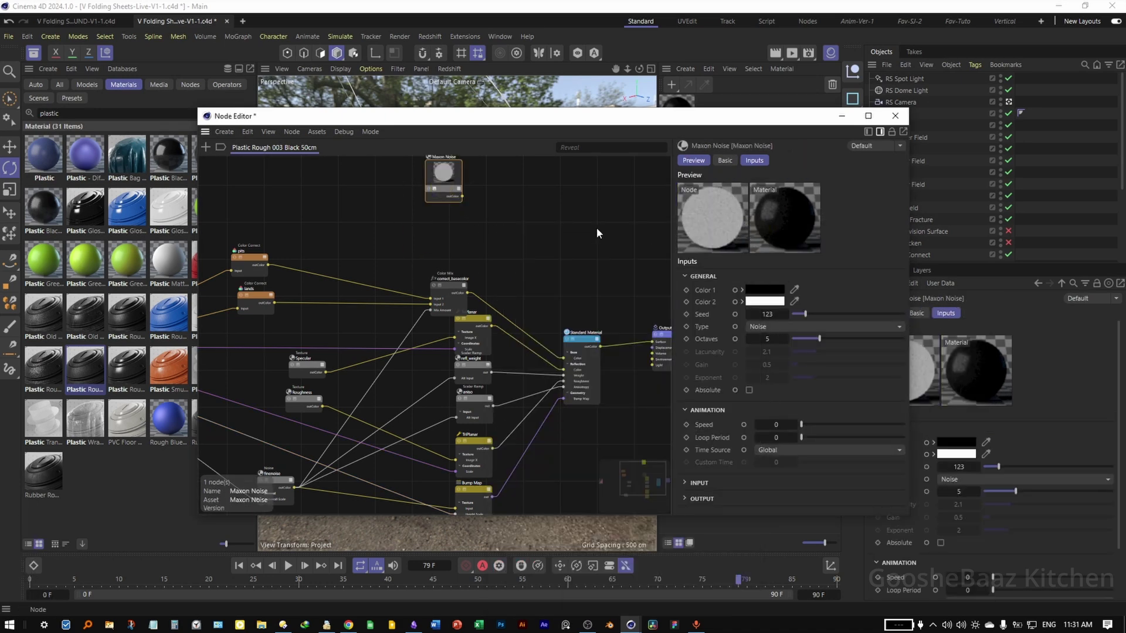
- Add a Float Value node and connect its result to the Maxon Noise's Scale input
scroll(596, 227, "up", 3)
double_click(584, 258)
type("value")
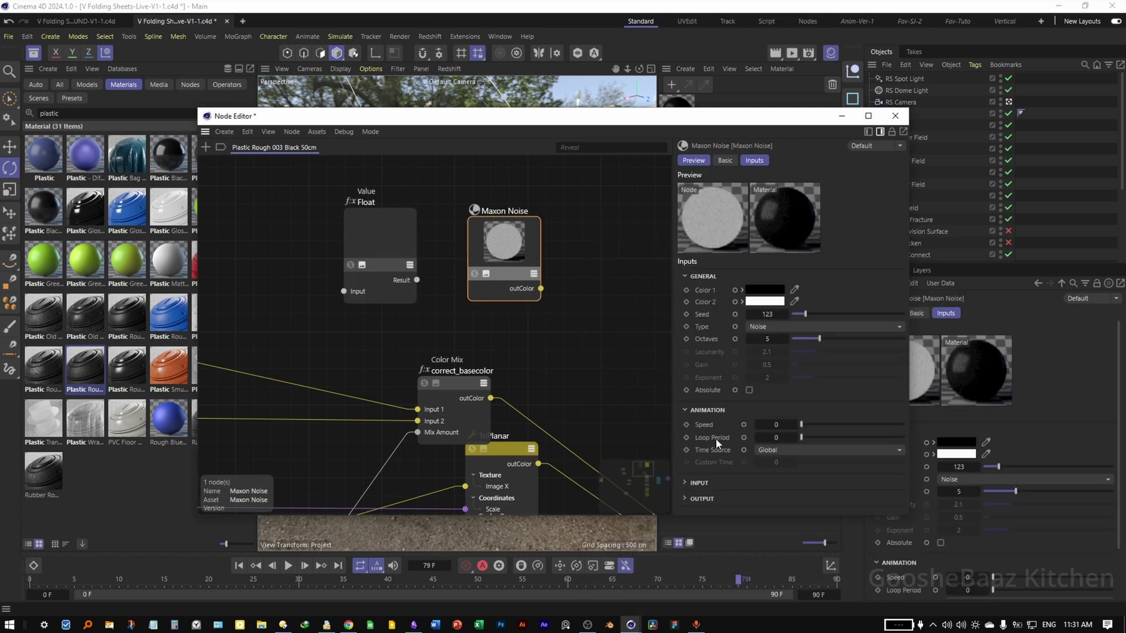
left_click(687, 482)
key("ctrl+z")
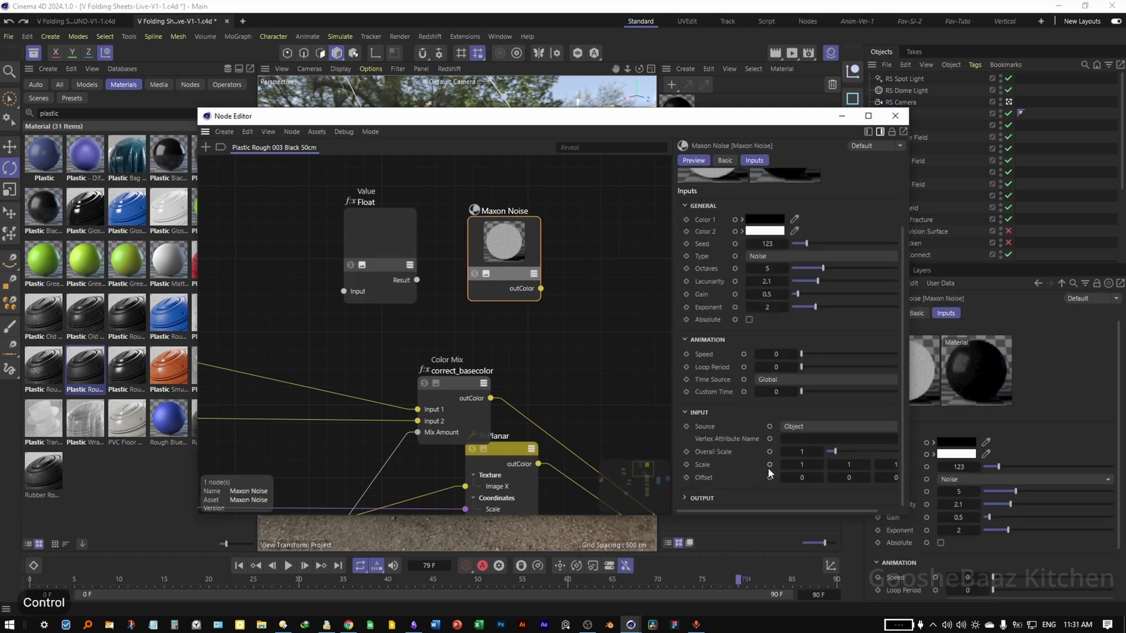
left_click_drag(770, 465, 469, 311, "ctrl")
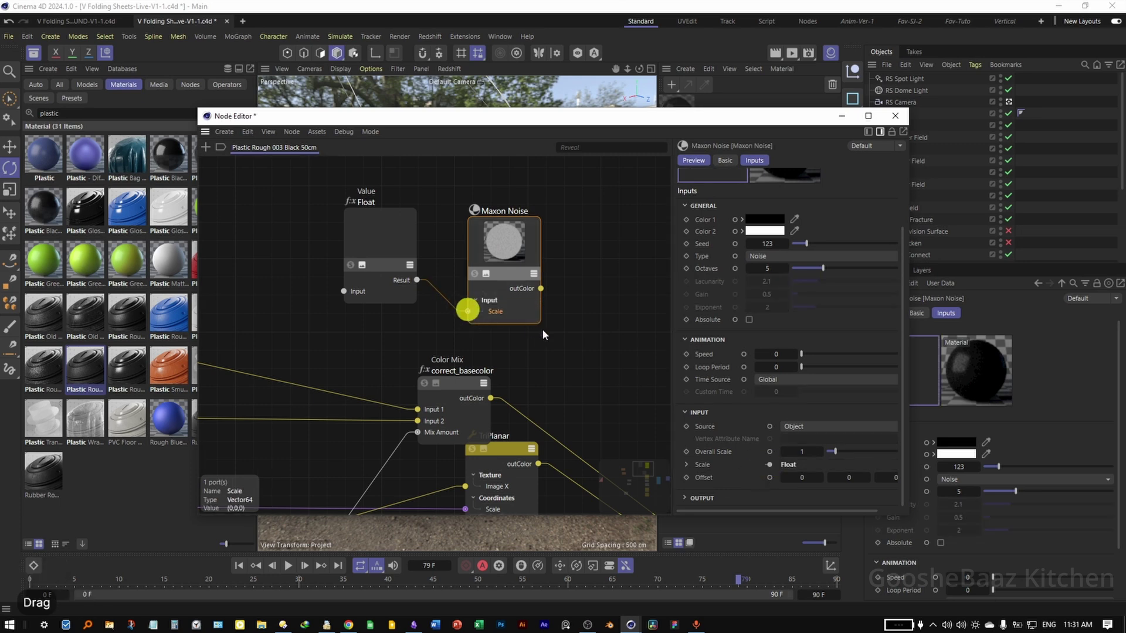
- Set the Float Value to 100 and change the Maxon Noise type to Cell noise
left_click(371, 224)
left_click(770, 346)
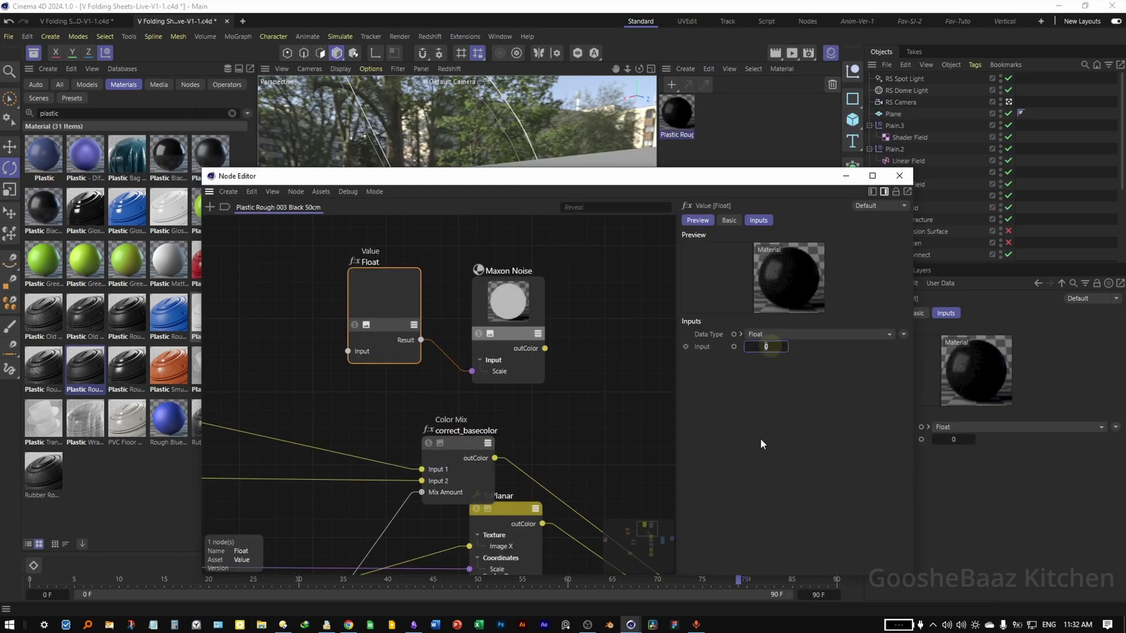
type("100")
key("Return")
left_click(491, 293)
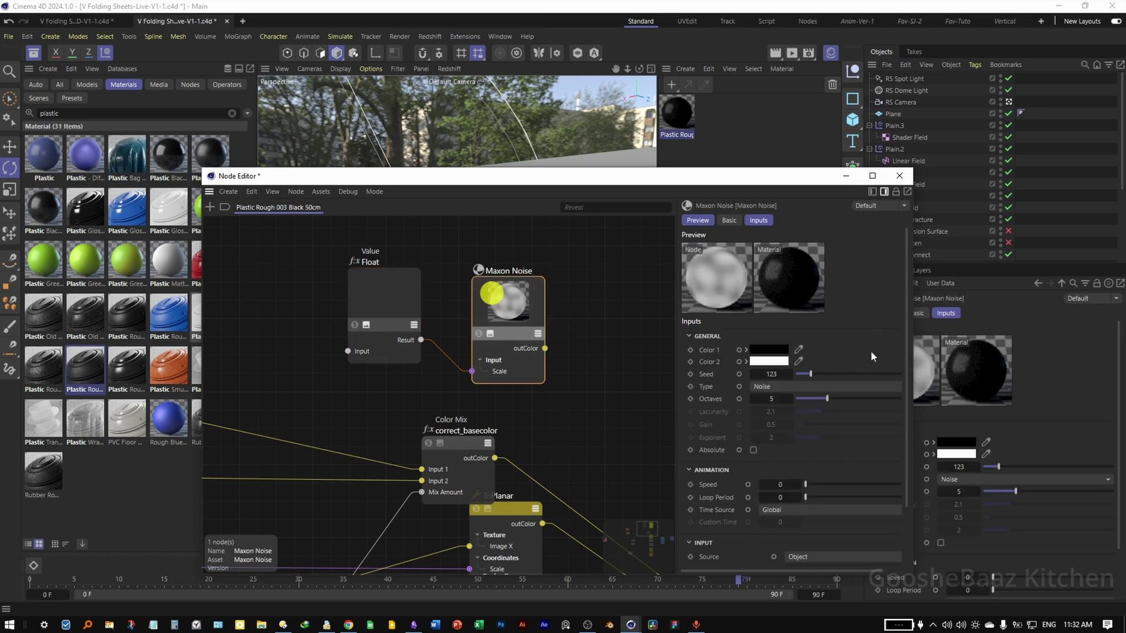
left_click(813, 387)
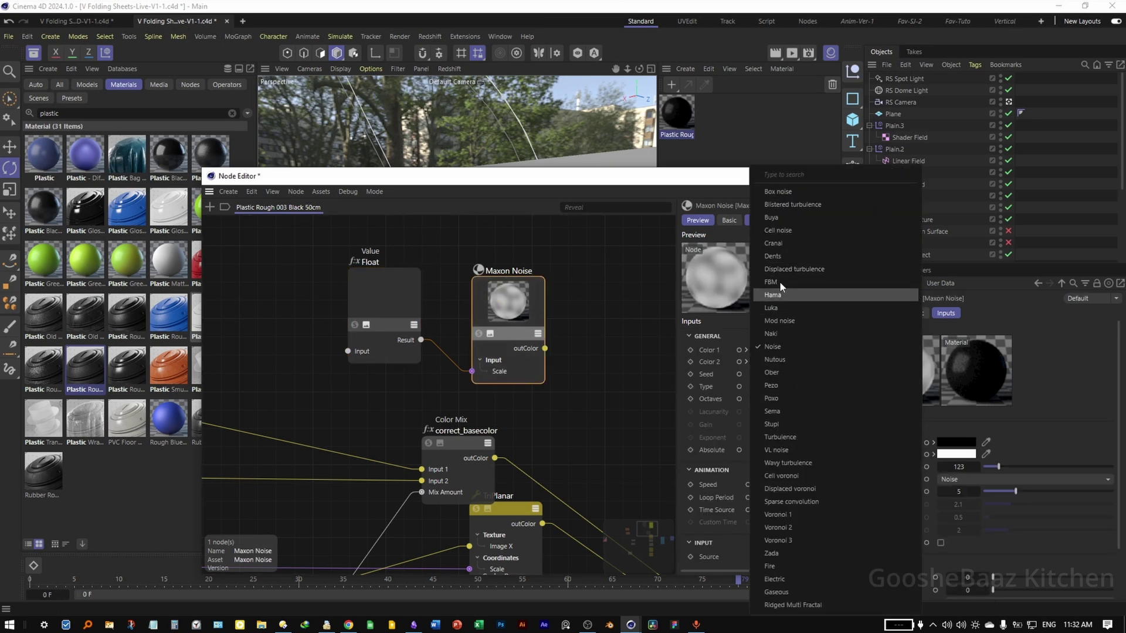
left_click(799, 231)
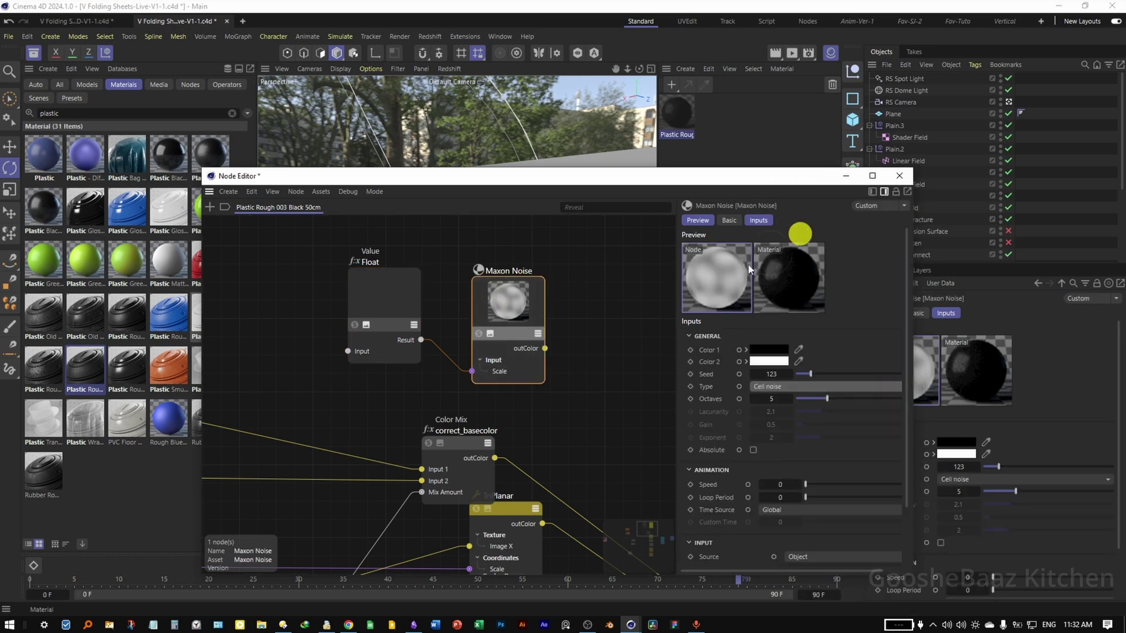
- Add a Ramp node and connect the Maxon Noise's outColor to its Alt Input
double_click(583, 346)
type("ramp")
left_click(563, 287)
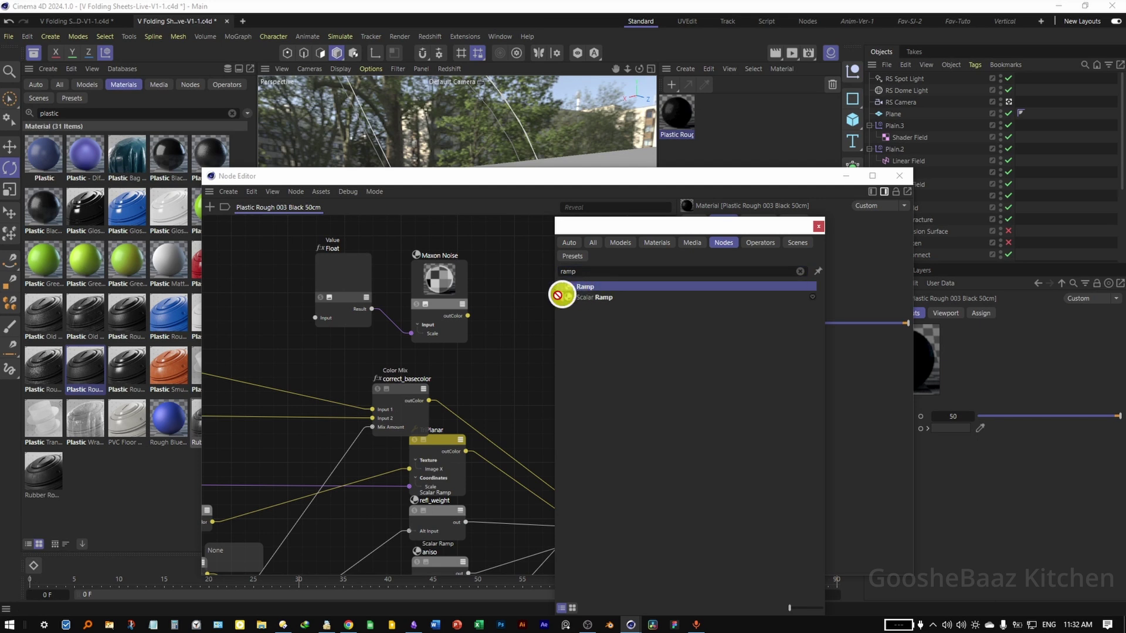
left_click(530, 312)
left_click_drag(523, 307, 521, 309)
mouse_move(607, 338)
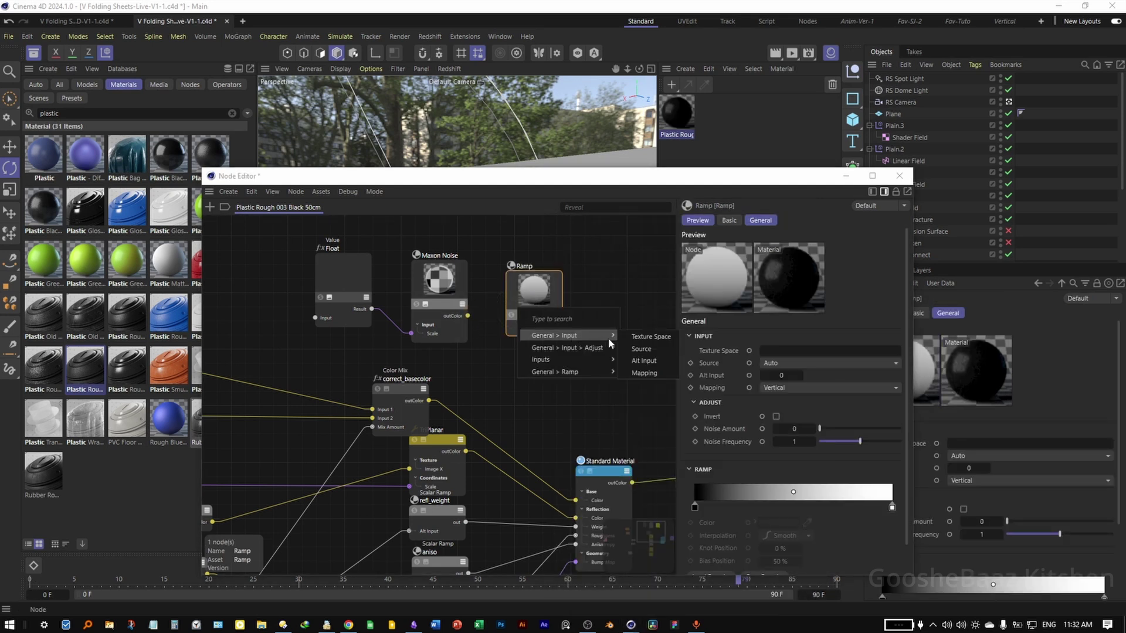
left_click(655, 363)
- Change the Ramp's black knot to a bright blue with hue 236°
double_click(695, 506)
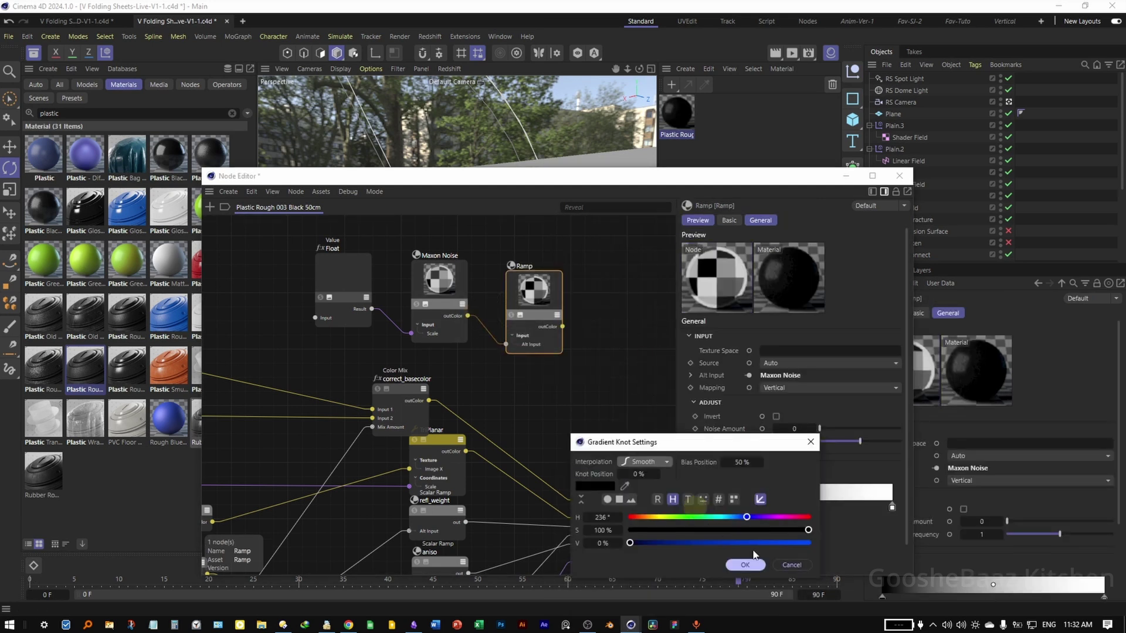
left_click(791, 542)
left_click(745, 565)
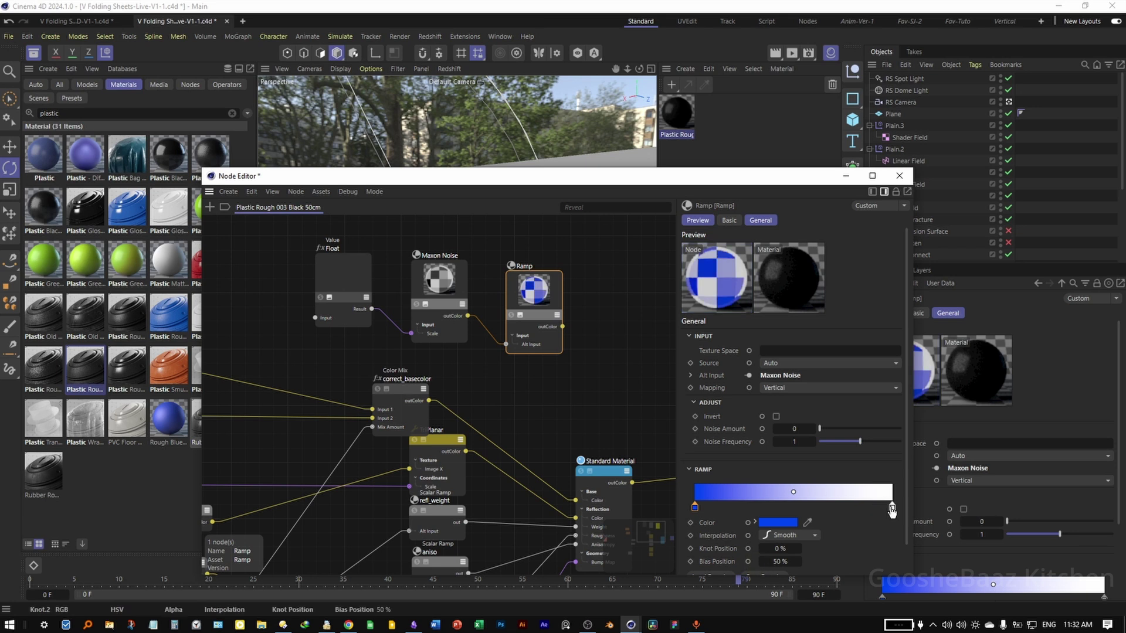
- Switch all Ramp knots to Step interpolation and move the white knot to about 12 %
left_click_drag(892, 506, 815, 507)
right_click(817, 491)
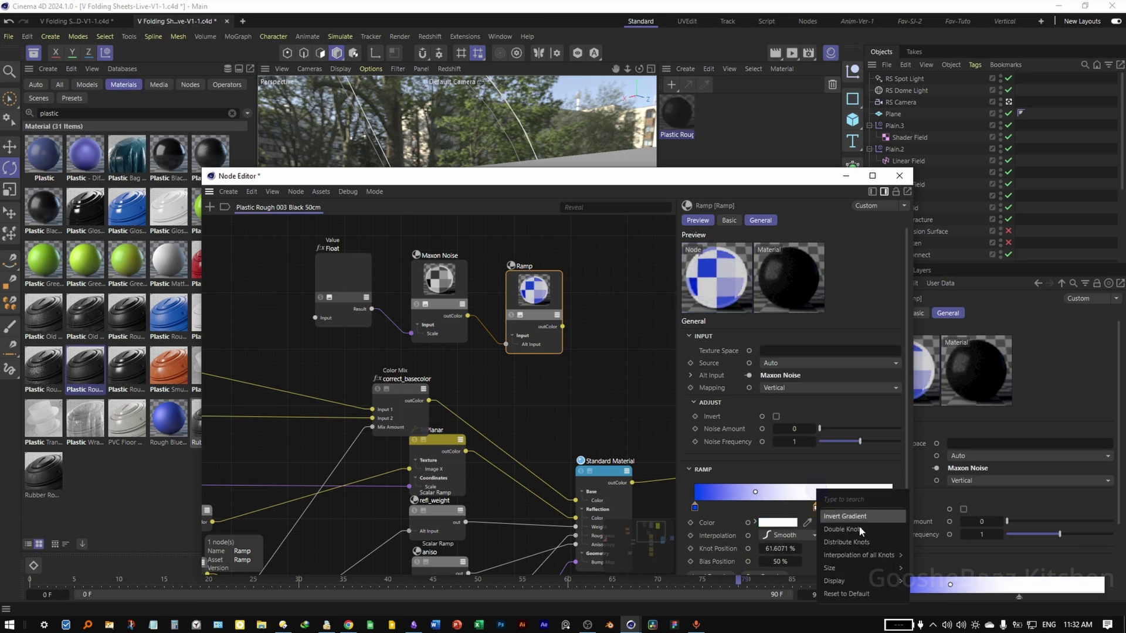
mouse_move(878, 559)
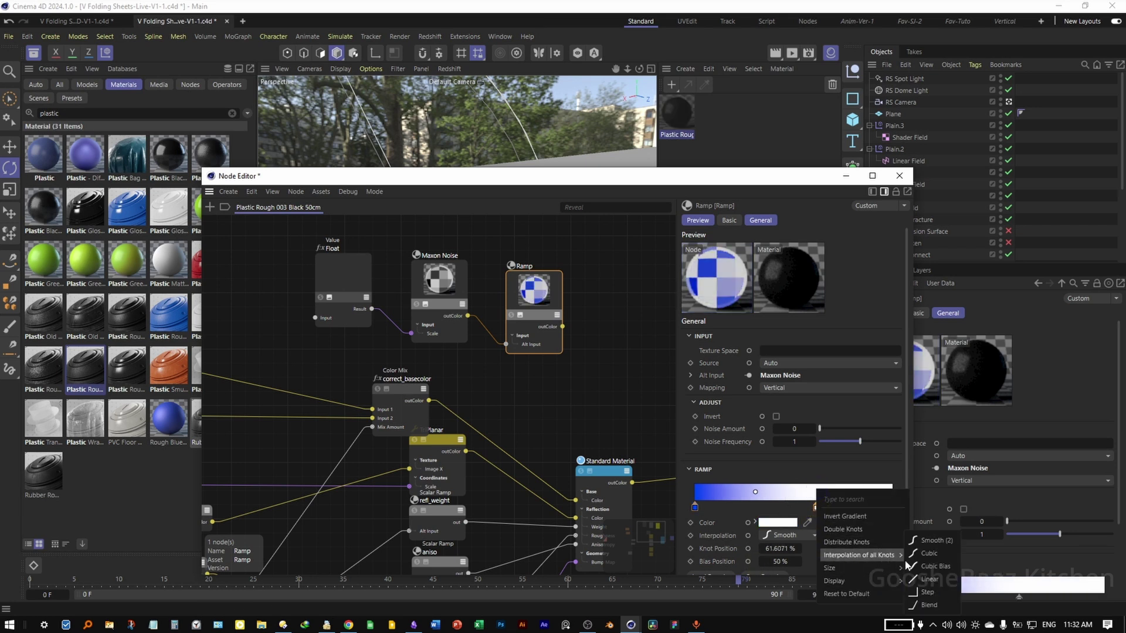
left_click(932, 593)
left_click_drag(815, 506, 719, 496)
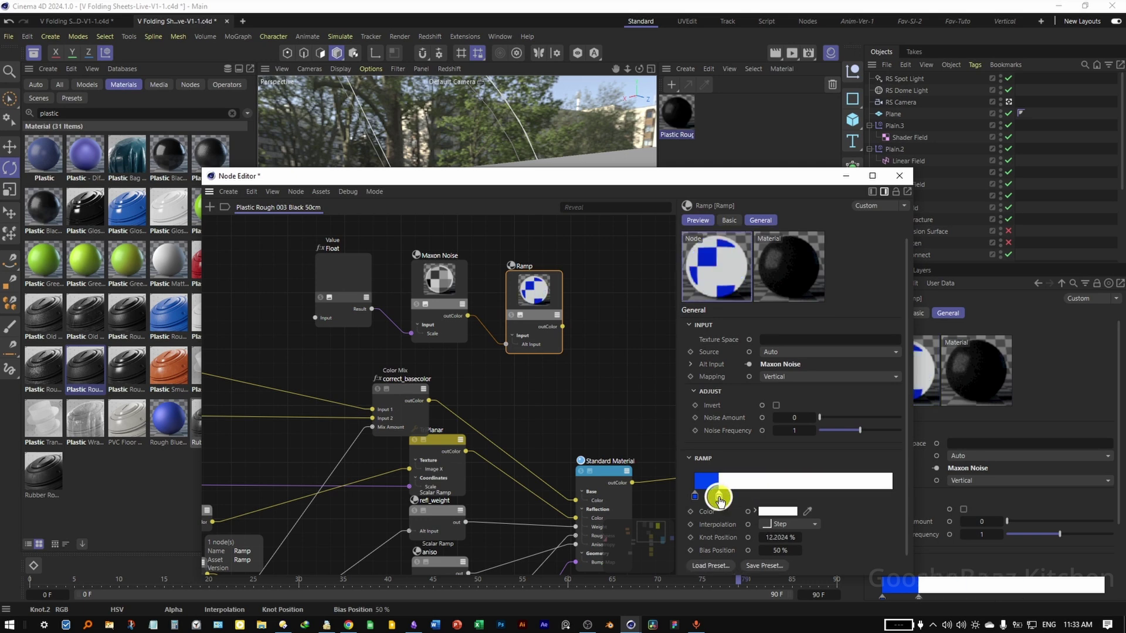
- Add a Color Layer node and connect the Ramp's output to its Base Layer Color
scroll(528, 372, "down", 3)
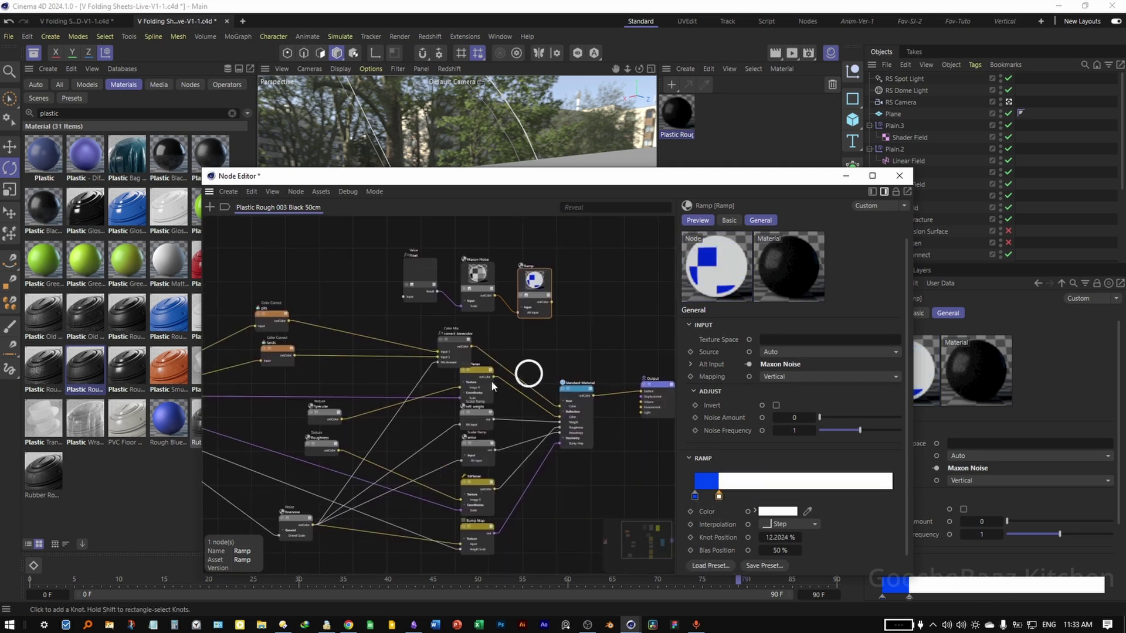
left_click(621, 306)
key("space")
type("color la")
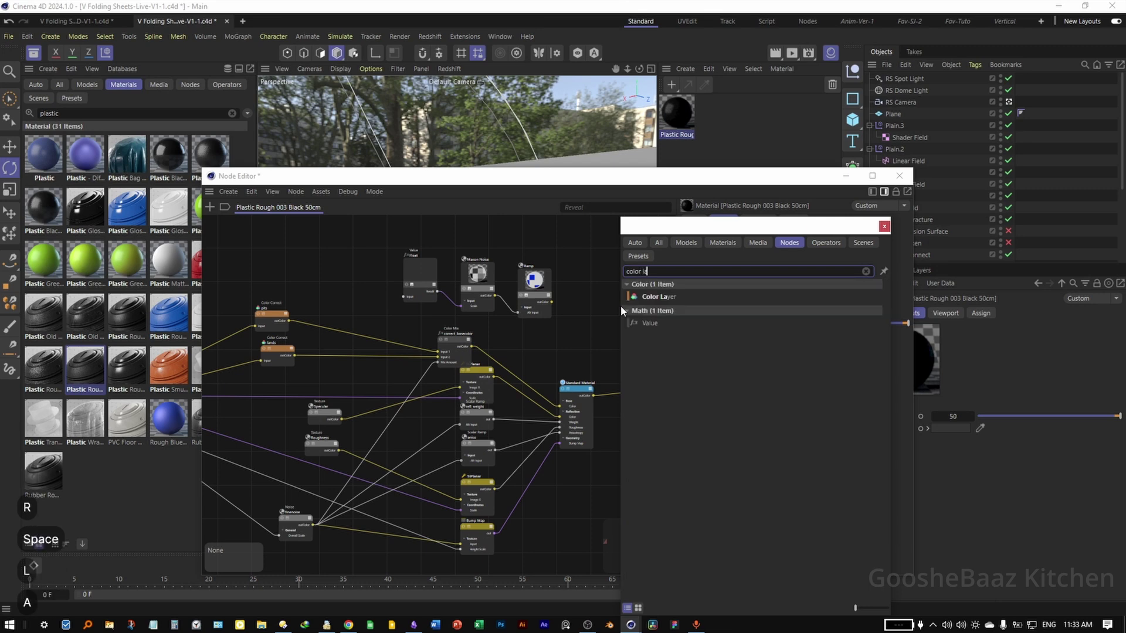
double_click(648, 298)
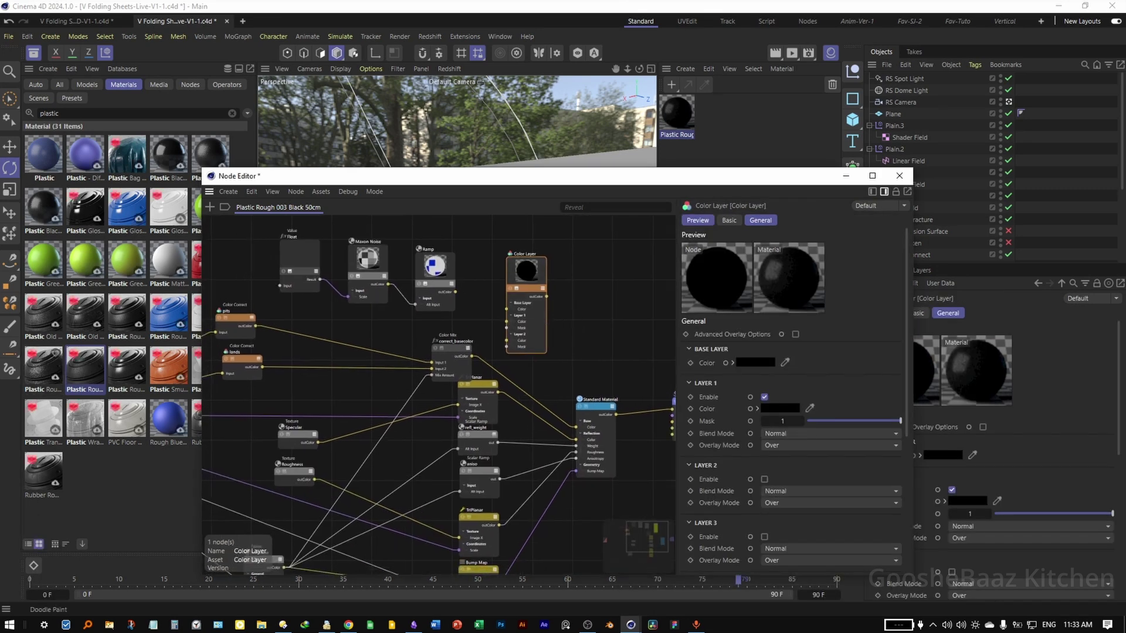
scroll(453, 294, "up", 2)
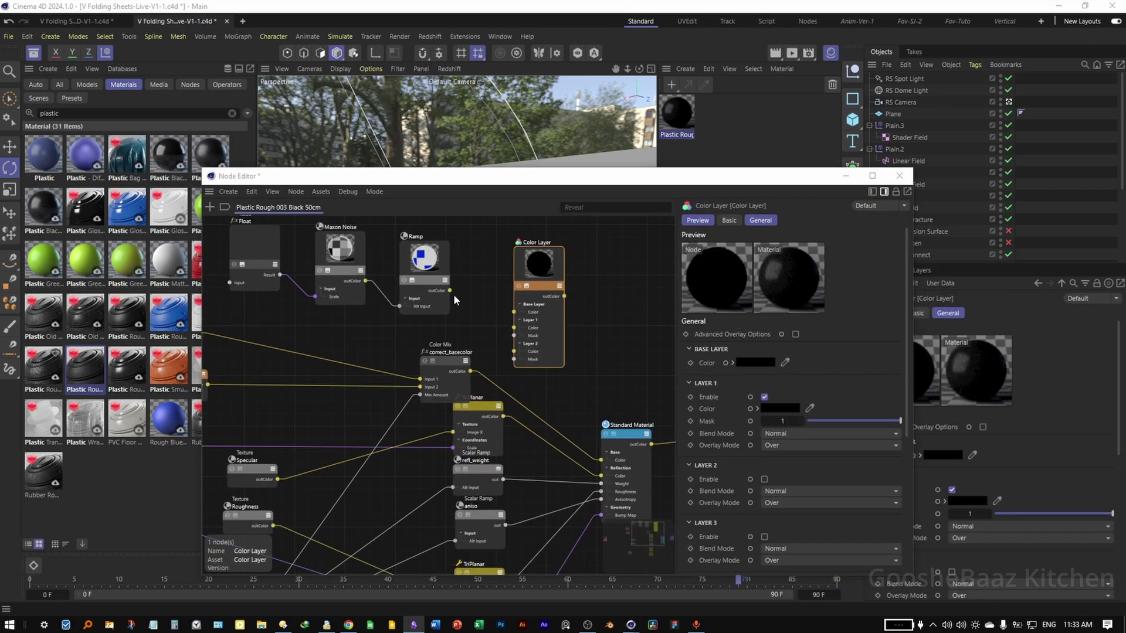
left_click_drag(450, 290, 438, 330)
- Add a Color User Data node with the MoGraph Color attribute (RSMGColor) and connect it to the Color Layer's Layer 1 Color
double_click(596, 330)
type("color us")
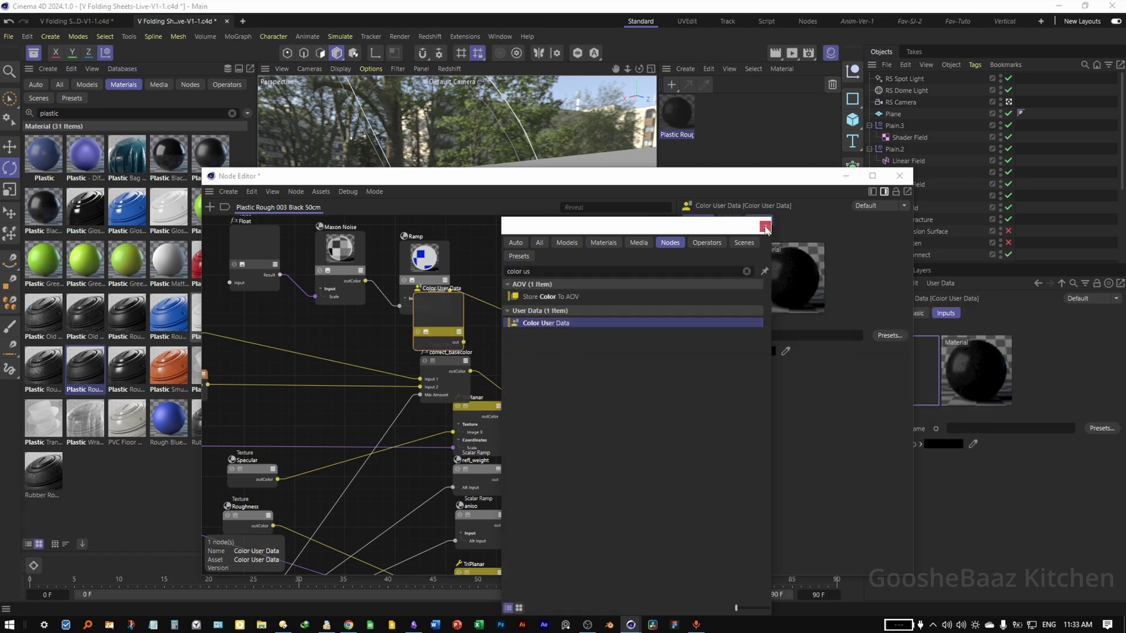
left_click(765, 227)
left_click(874, 335)
mouse_move(913, 344)
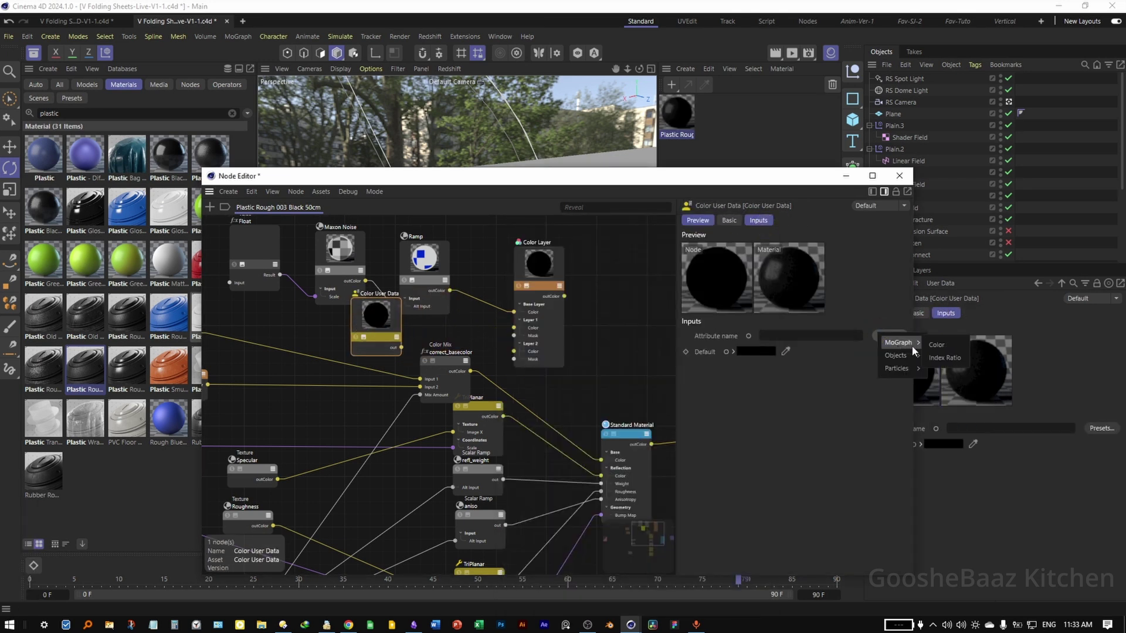
left_click(950, 348)
left_click(471, 324)
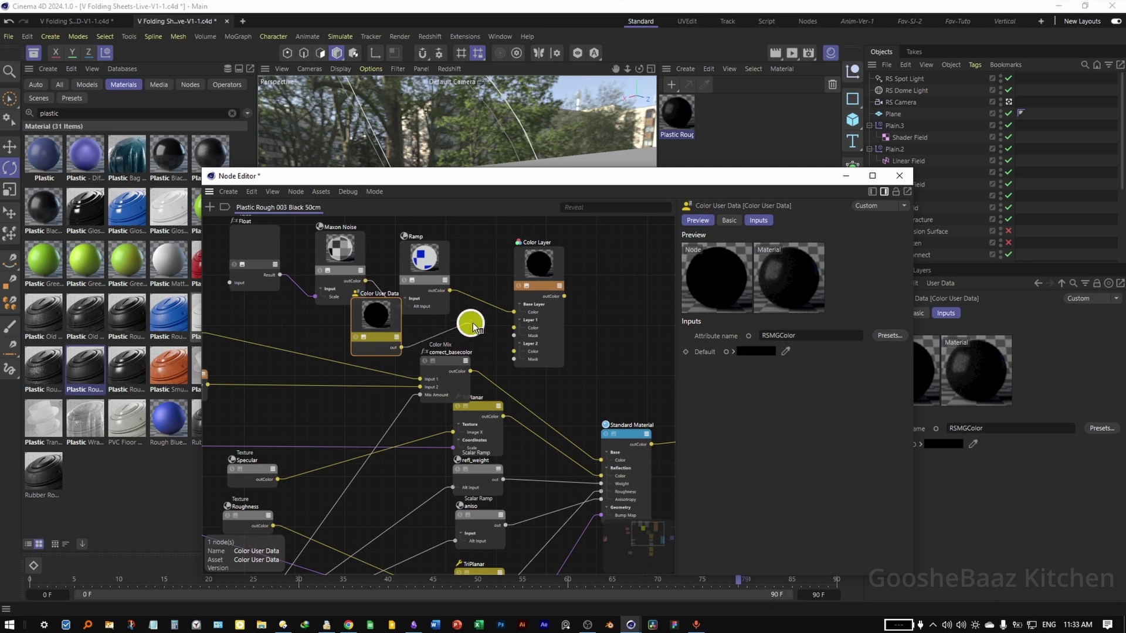
left_click_drag(513, 330, 514, 329)
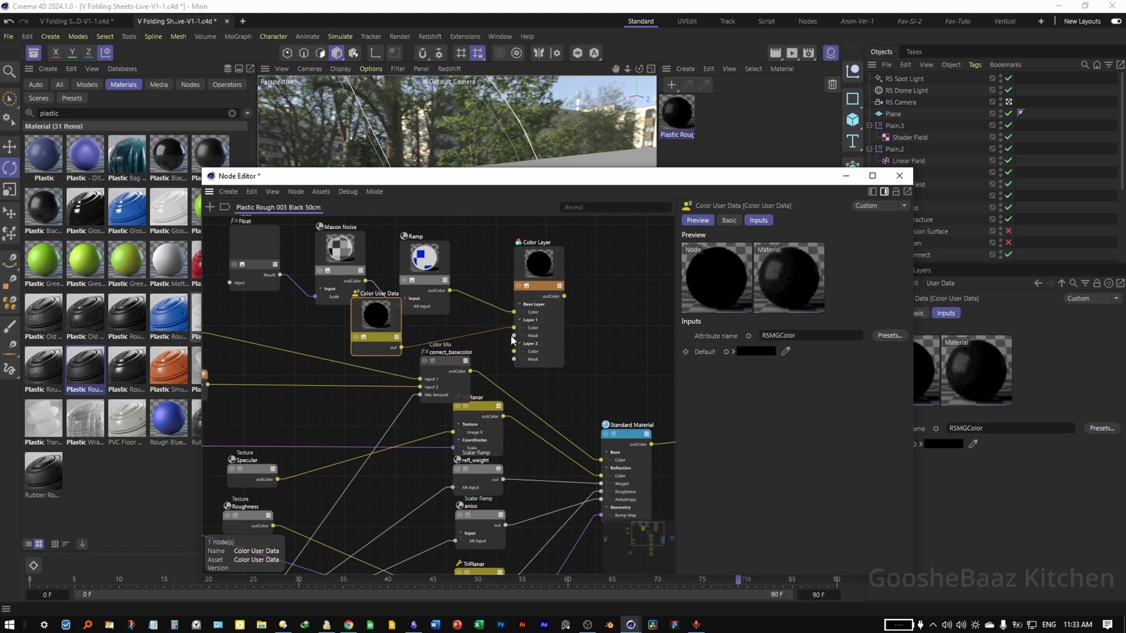
- Connect the Color Layer's output to the Standard Material's Base Color and assign the plastic material to the Voronoi Fracture
left_click_drag(564, 296, 604, 462)
left_click_drag(678, 175, 574, 429)
left_click_drag(677, 114, 909, 221)
- Deselect the new material tag and save the project
left_click(764, 250)
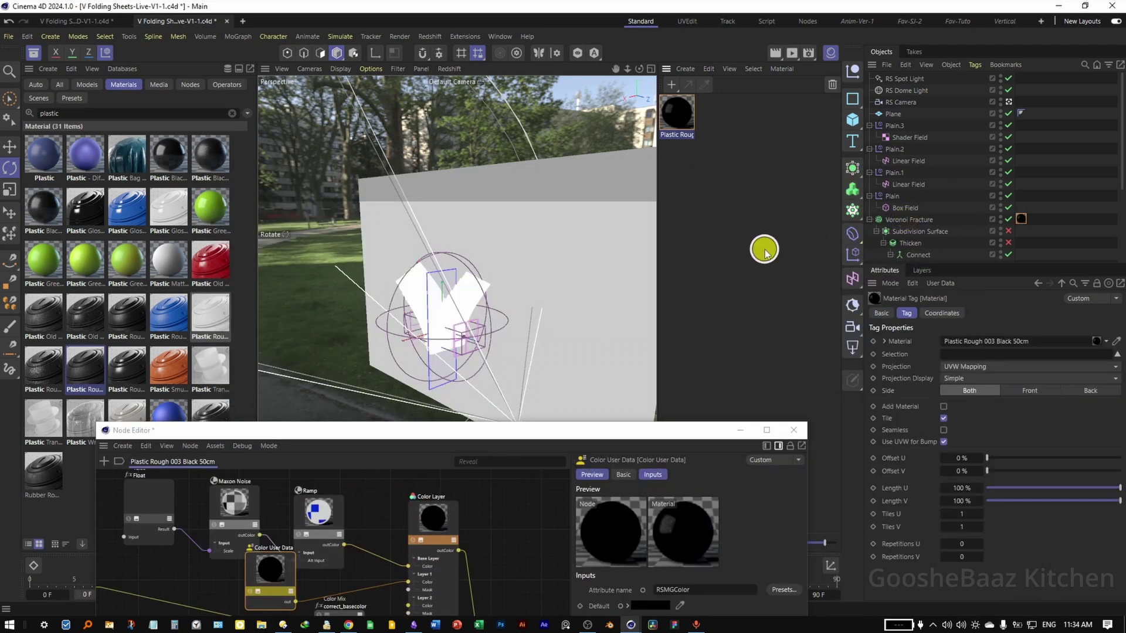
key("ctrl+s")
left_click_drag(789, 56, 883, 119)
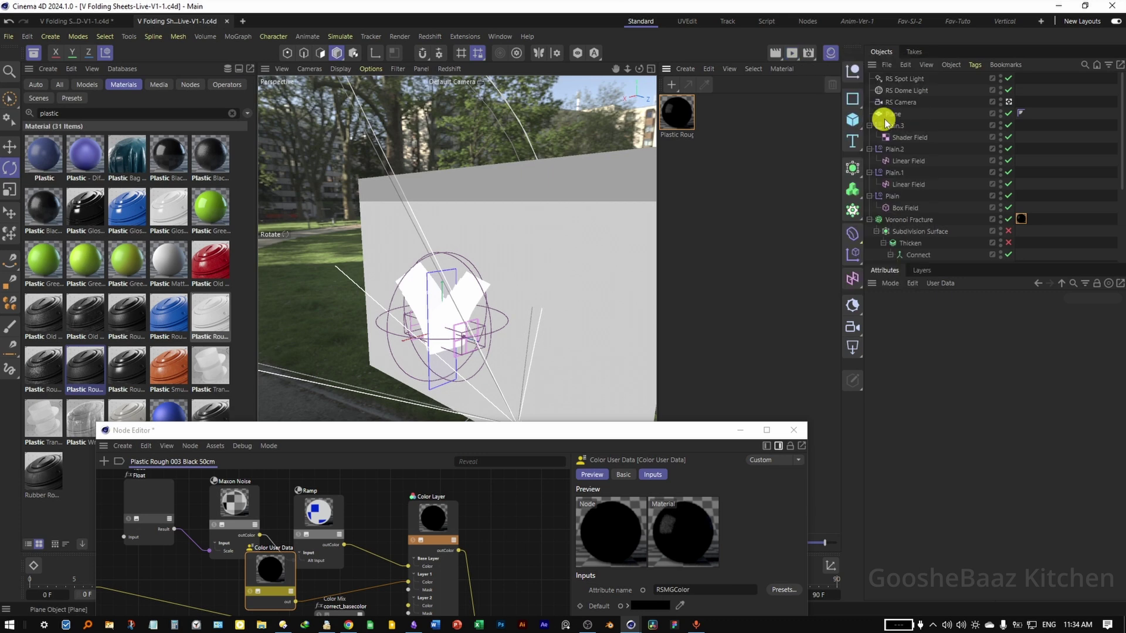
- Bring up the Redshift RenderView and set the Voronoi Fracture's material tag projection to Cubic
left_click(631, 625)
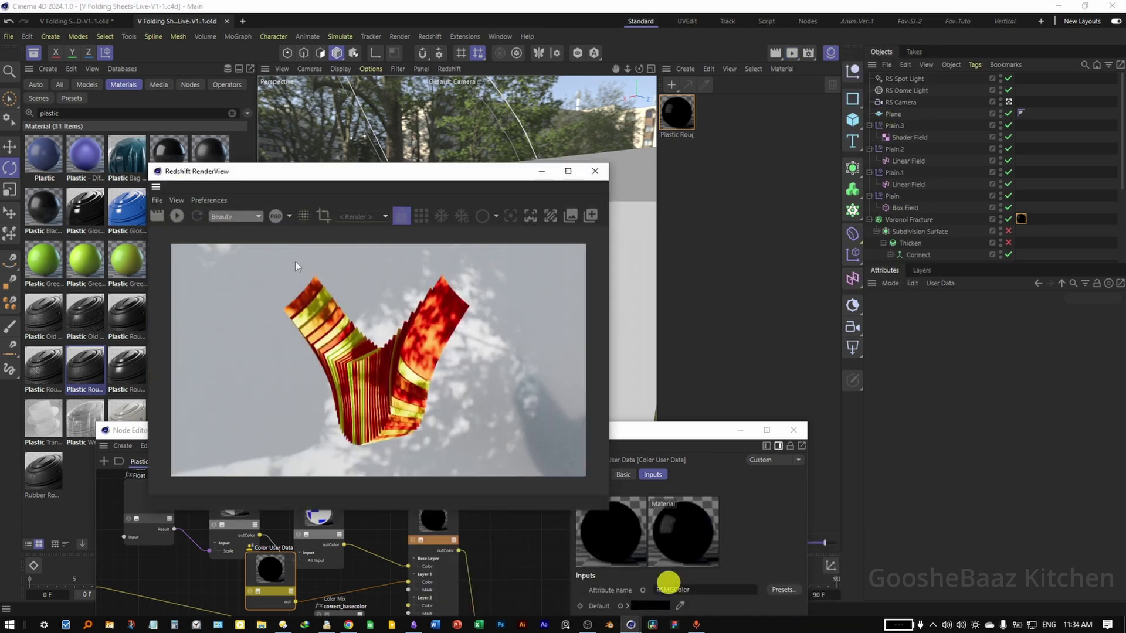
left_click_drag(454, 171, 676, 151)
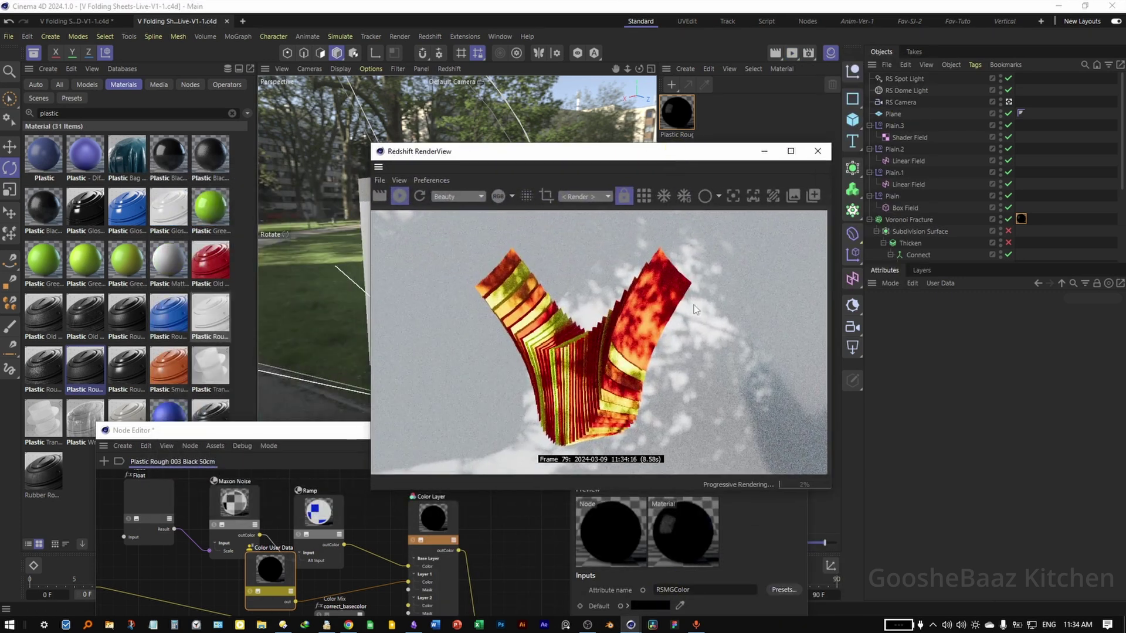
left_click(1021, 218)
left_click(976, 365)
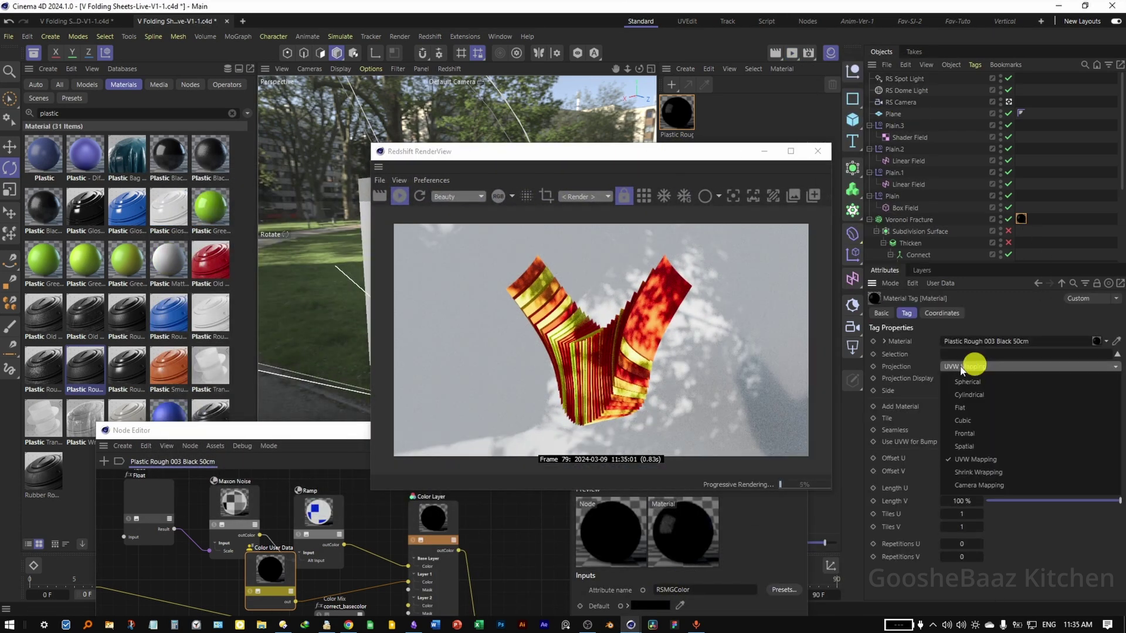
left_click(970, 420)
- Set the material tag's X, Y and Z projection scale to 400 cm
left_click(941, 314)
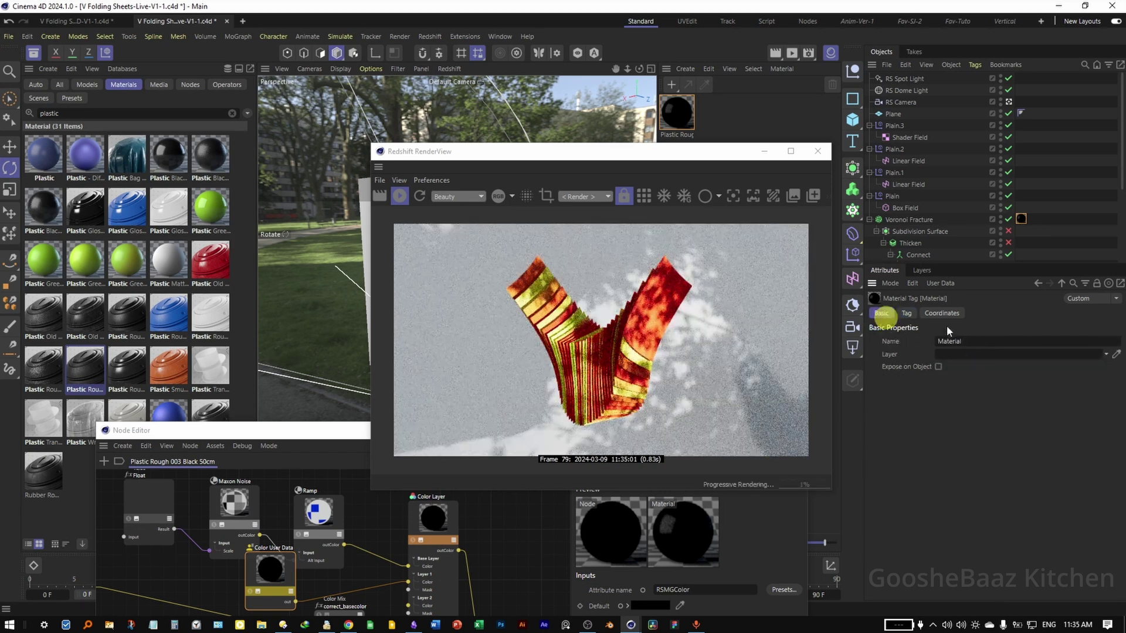
left_click(1036, 342)
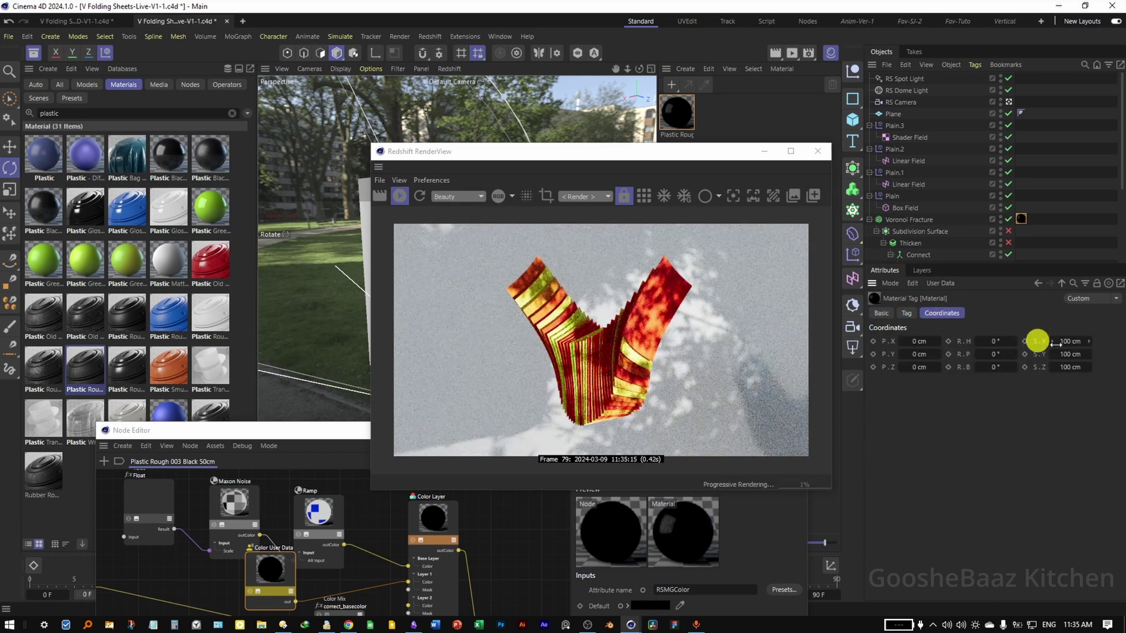
double_click(1035, 343)
left_click(1072, 340)
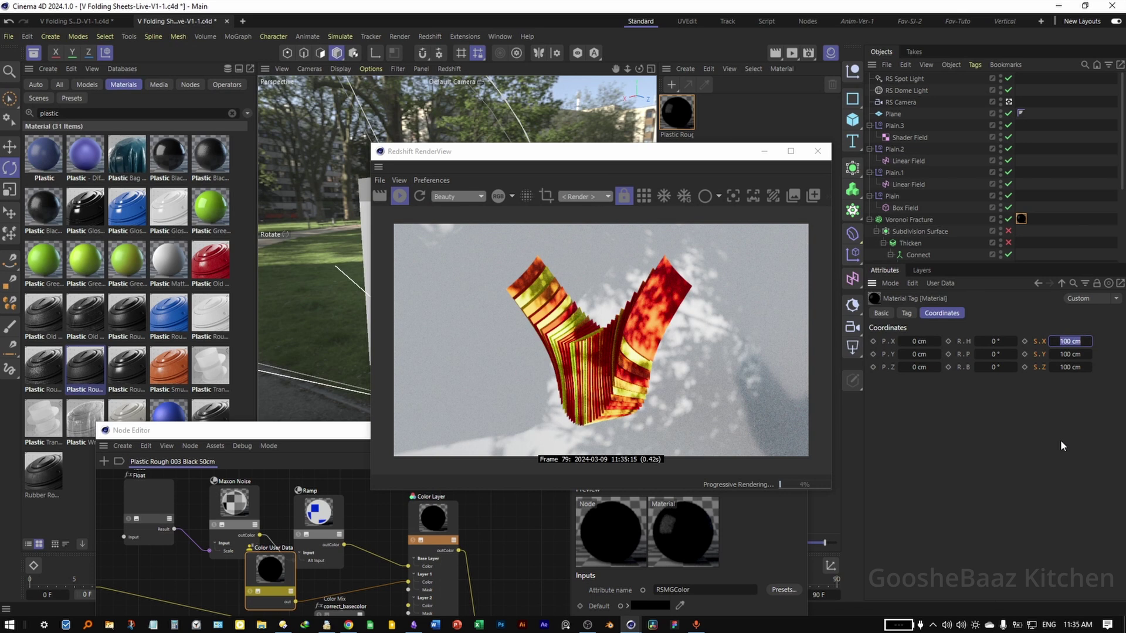
type("400")
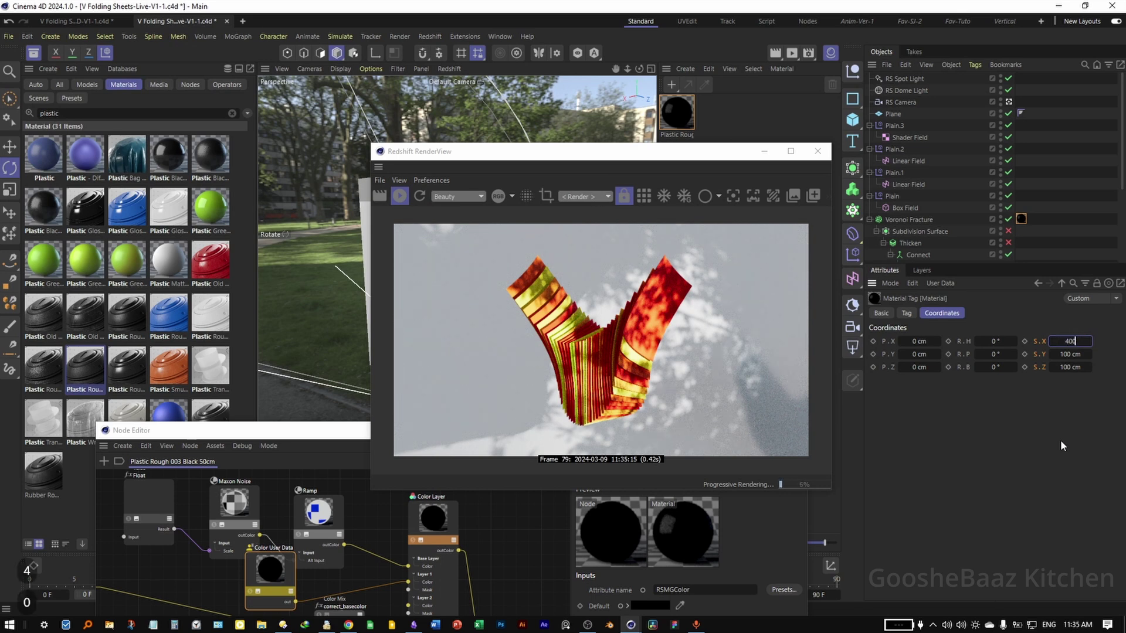
key("ctrl+Return")
left_click(1061, 247)
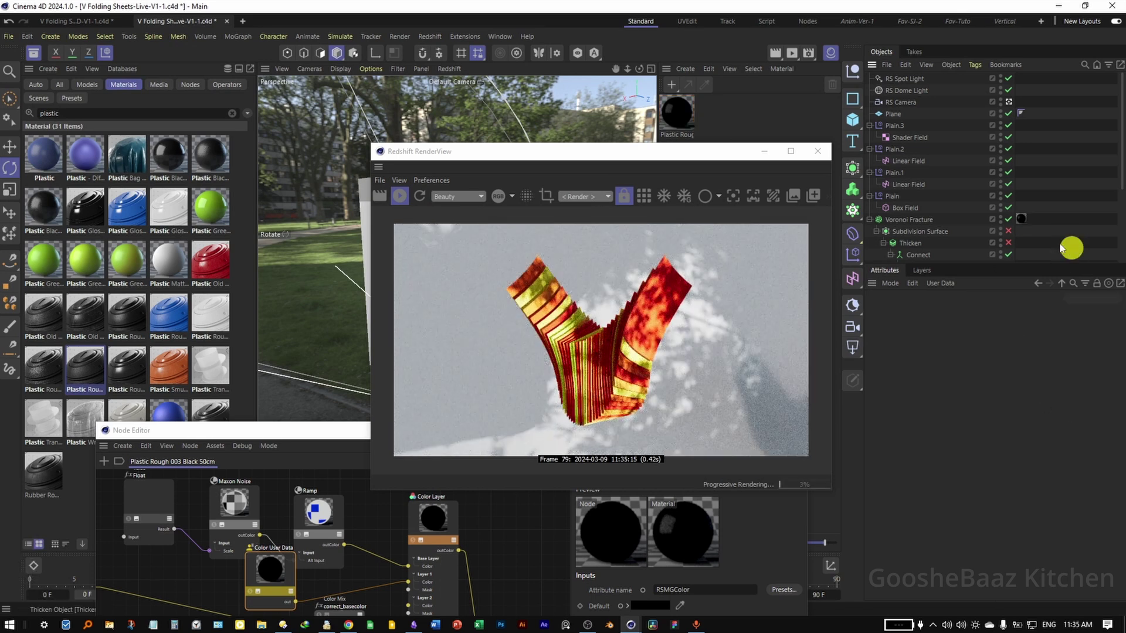
left_click(1021, 219)
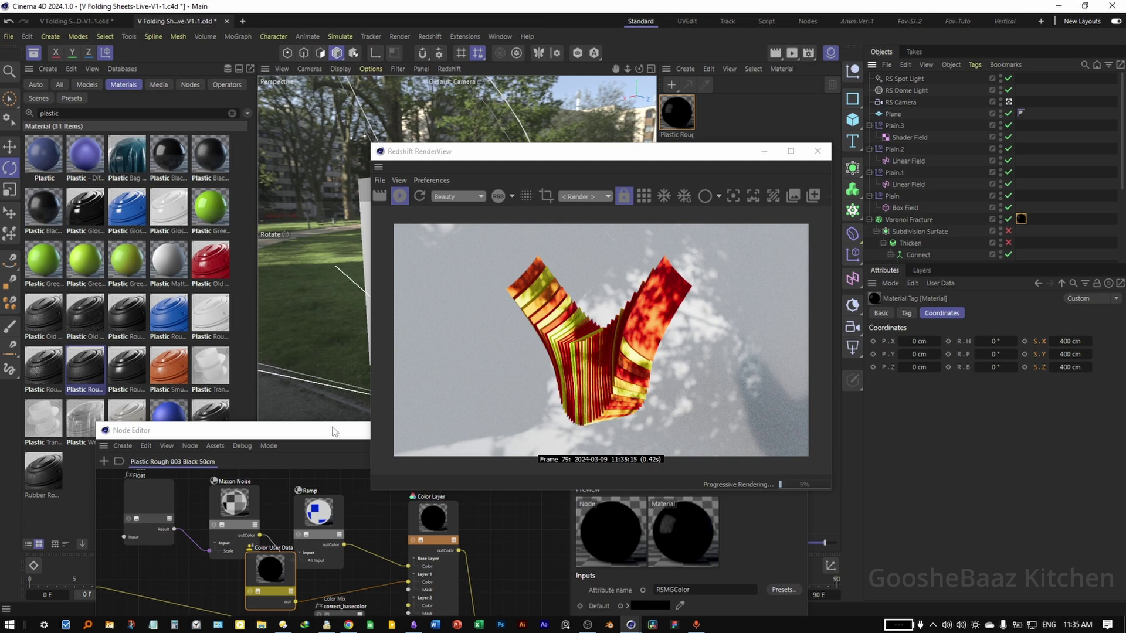
- Connect the Ramp's output directly to the Standard Material's Base Color to preview the noise pattern alone
left_click_drag(334, 431, 439, 251)
left_click_drag(601, 153, 809, 51)
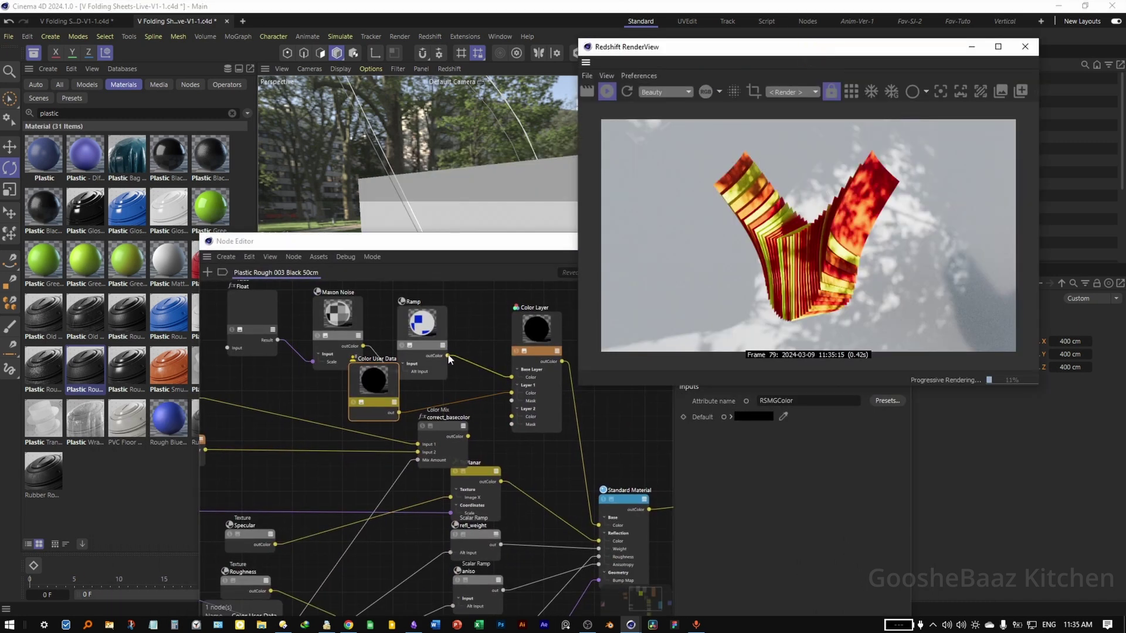
left_click_drag(451, 357, 601, 526)
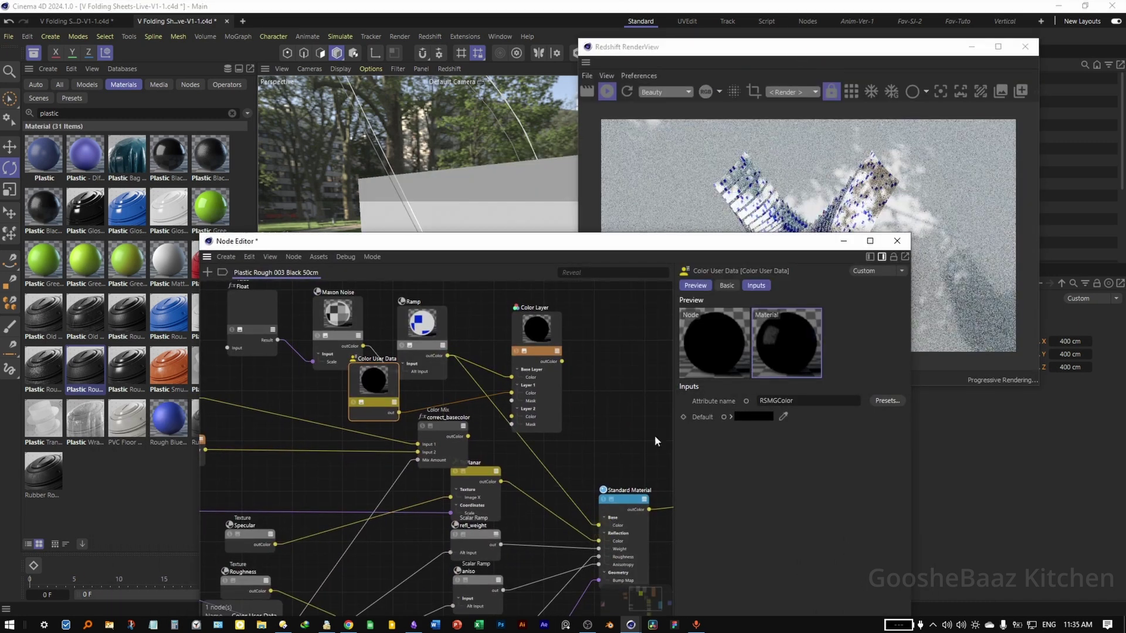
left_click_drag(800, 243, 588, 262)
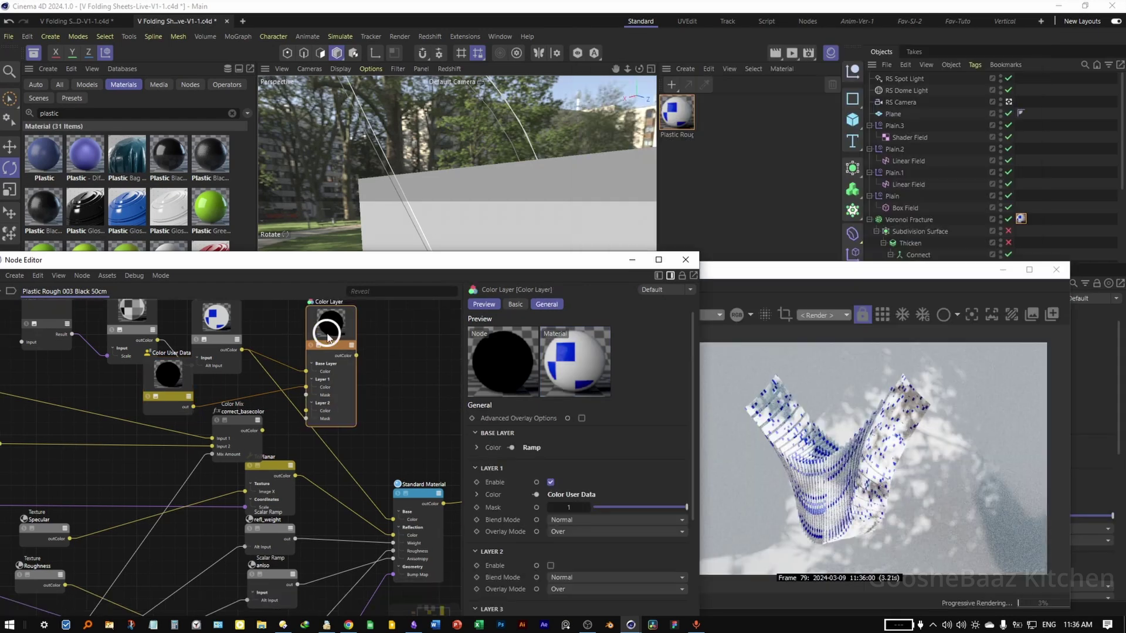
- Set the Color Layer's Layer 1 blend mode to Multiply and reconnect its output to the Standard Material's Base Color
left_click(327, 332)
left_click(573, 521)
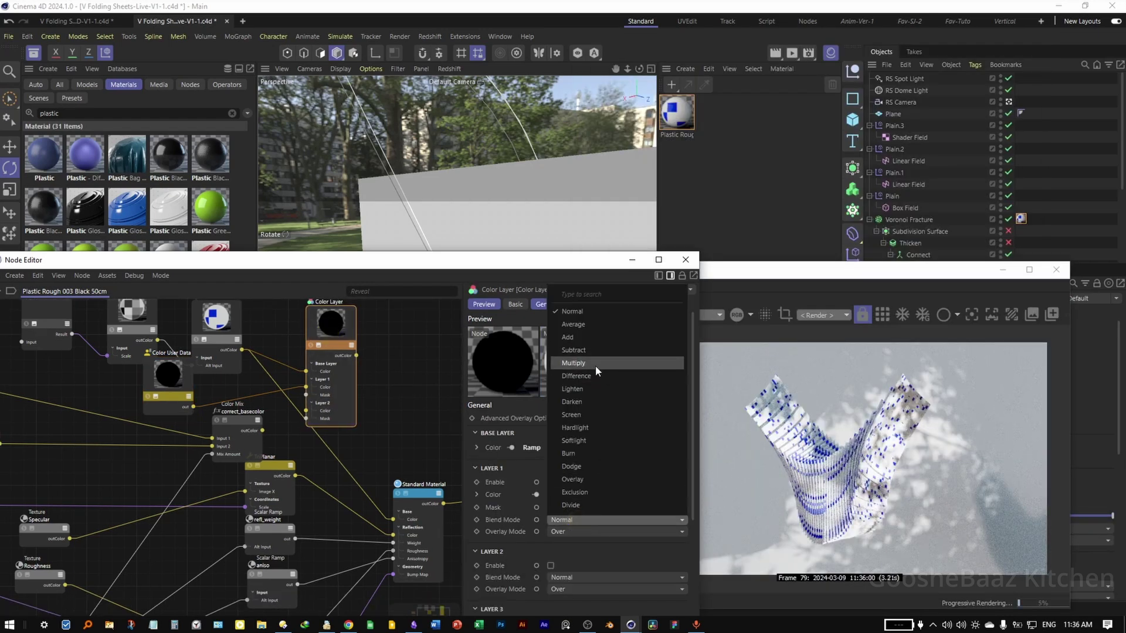
left_click(563, 362)
left_click_drag(356, 355, 393, 520)
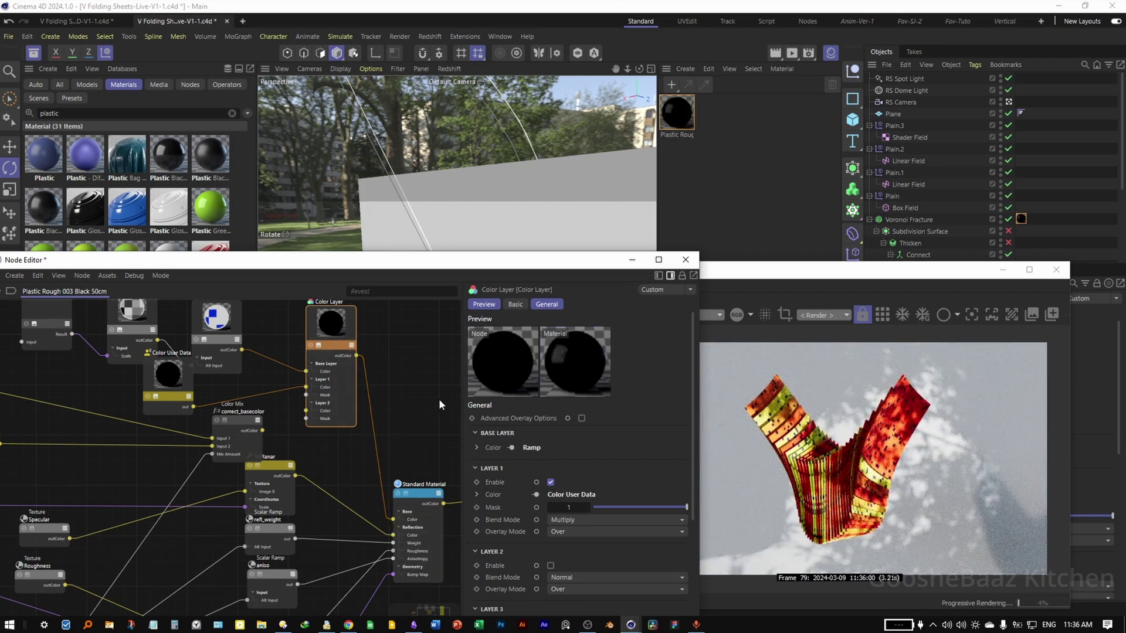
- Set all knots of the Shader Field's color remap gradient to Step interpolation and shift the red and orange knots inward, orange to about 64.6%
left_click(531, 447)
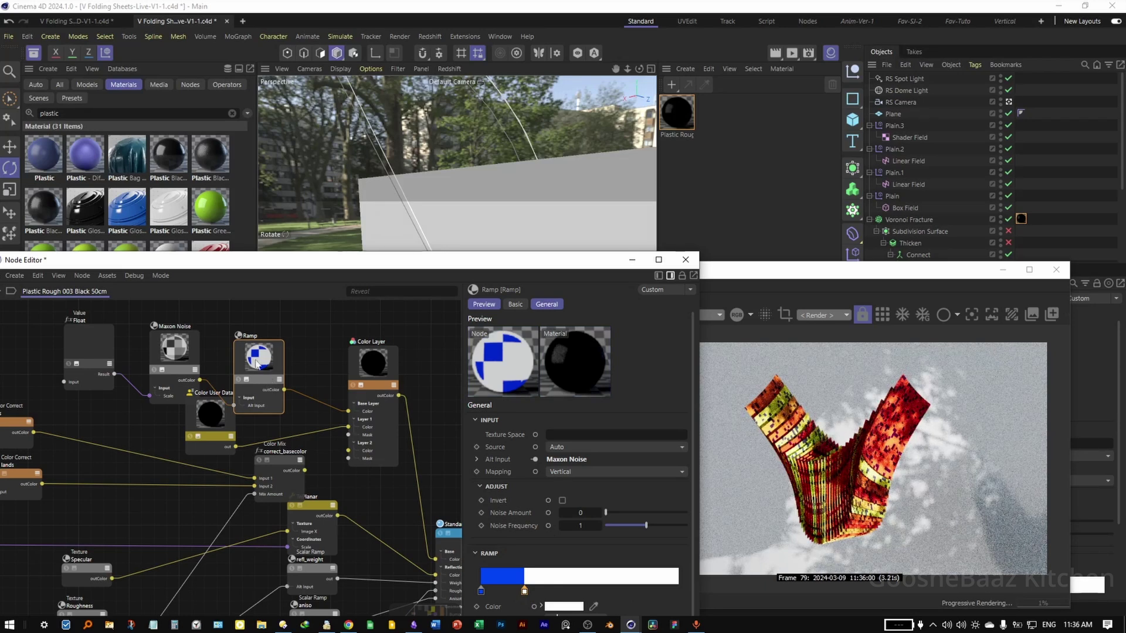
left_click_drag(937, 269, 632, 242)
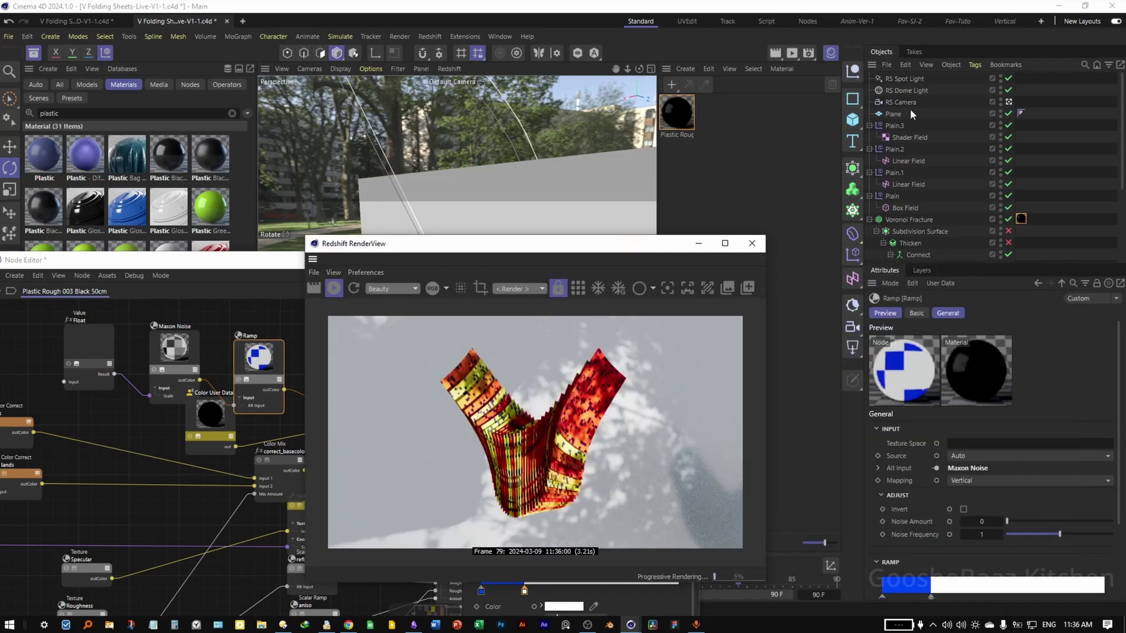
left_click(908, 138)
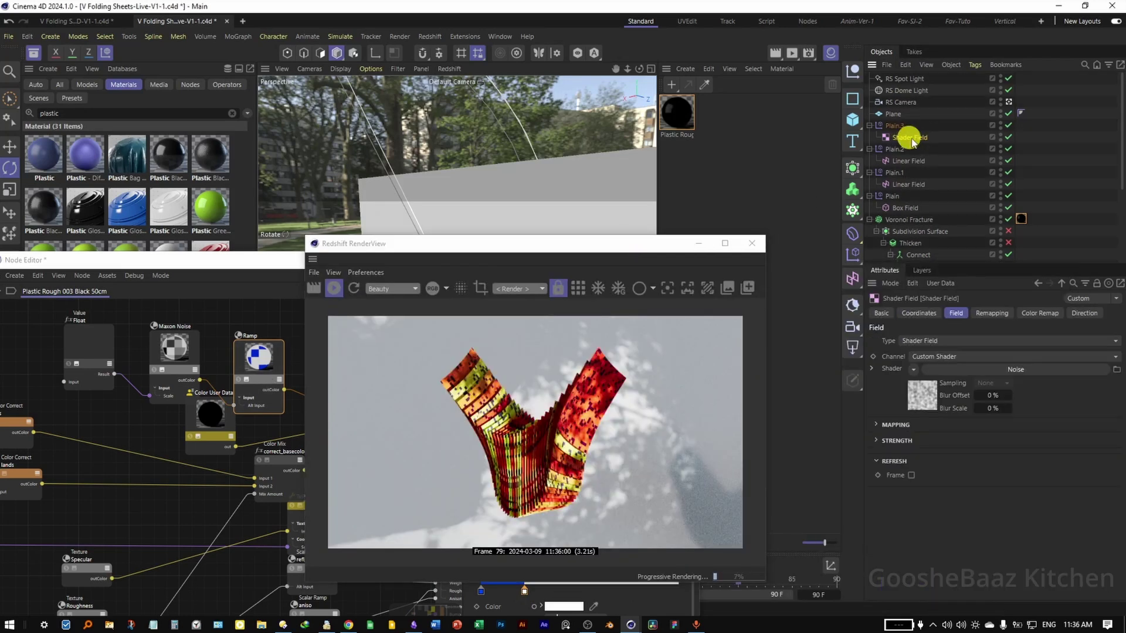
left_click(1032, 314)
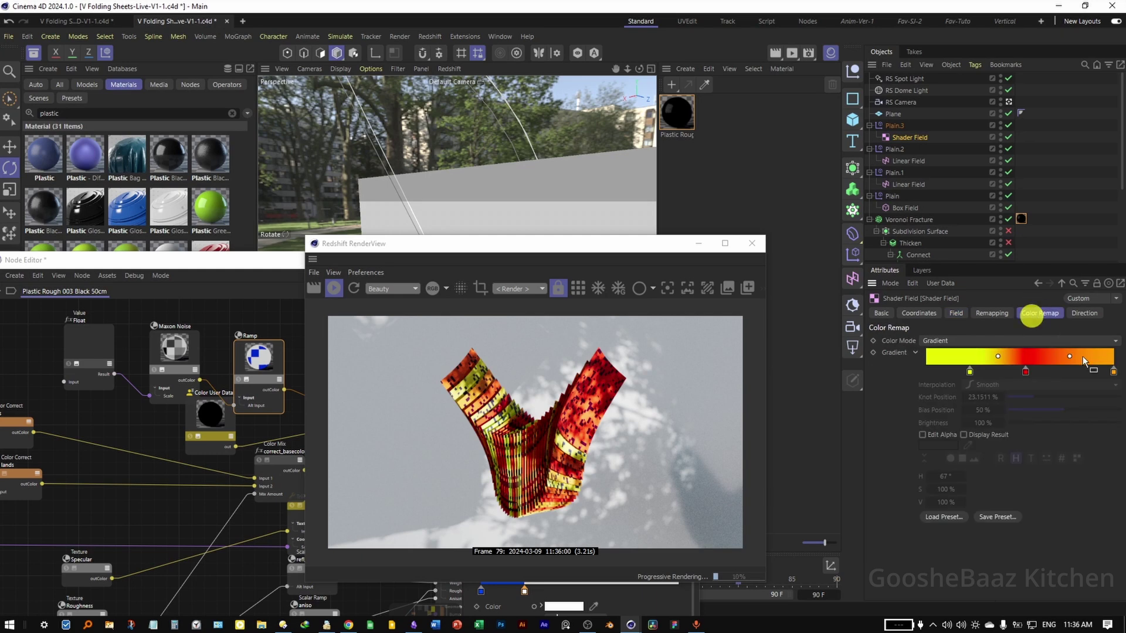
right_click(1044, 364)
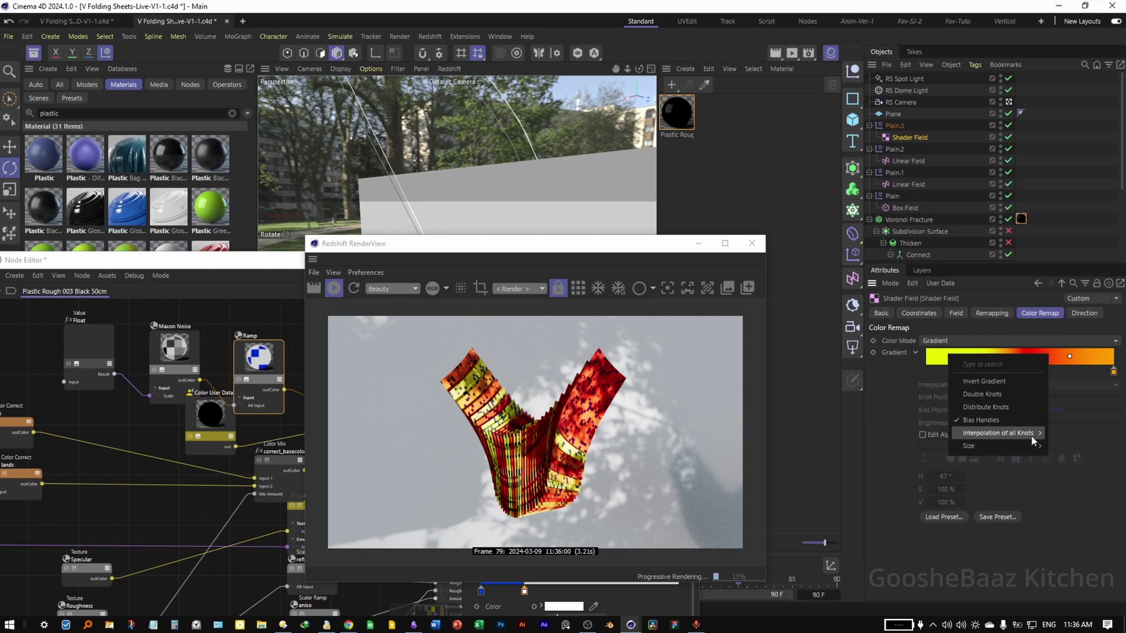
mouse_move(1006, 435)
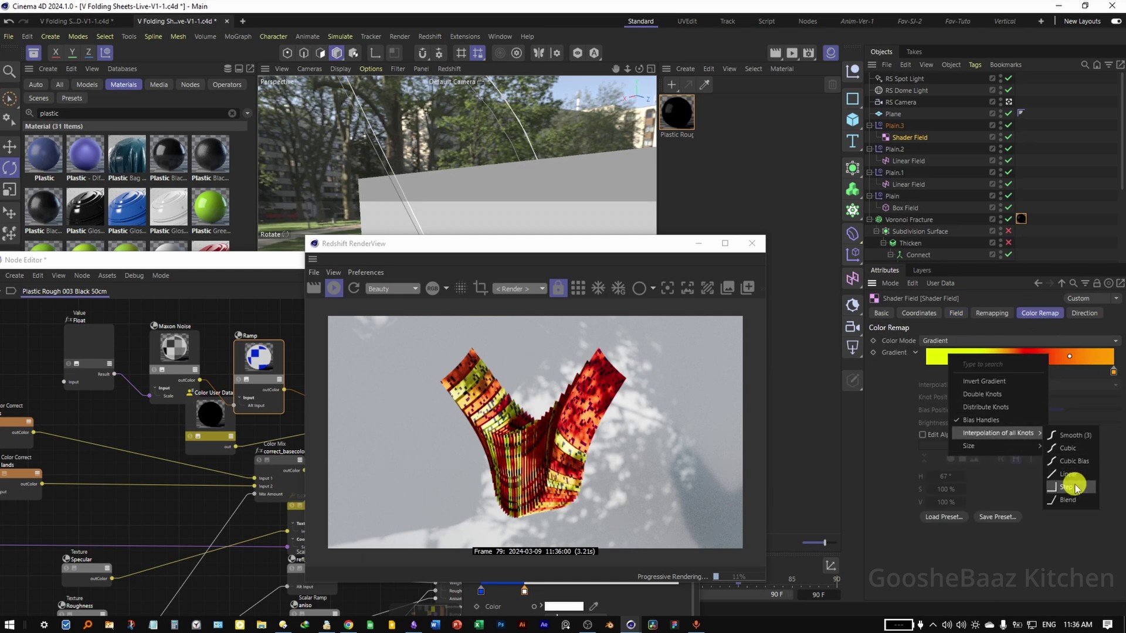
left_click(1076, 488)
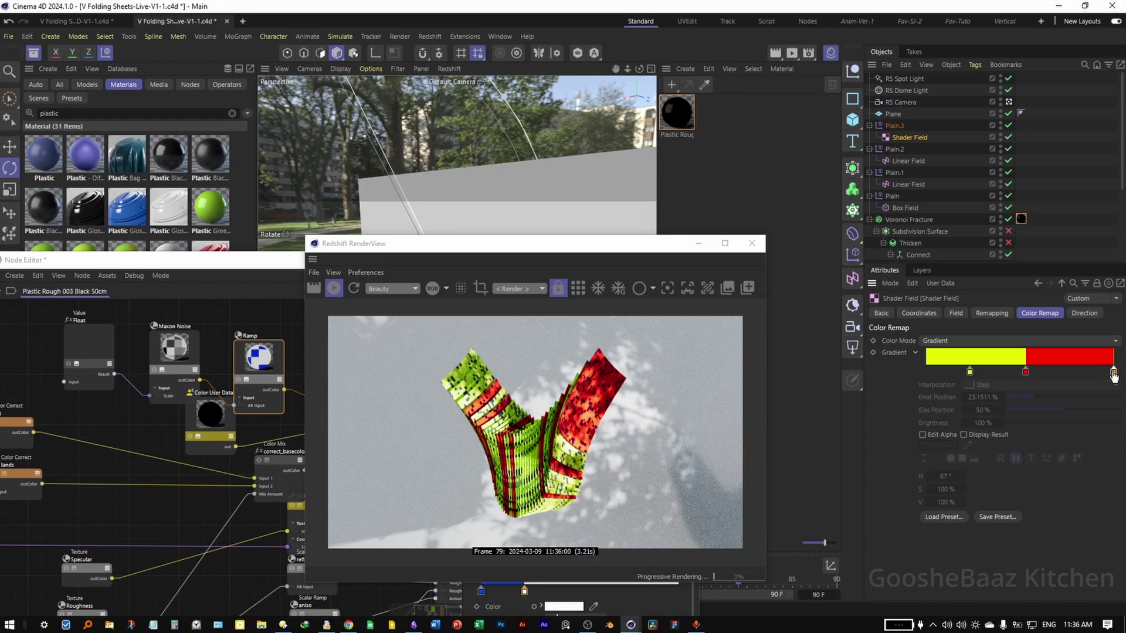
left_click_drag(1114, 373, 1057, 367)
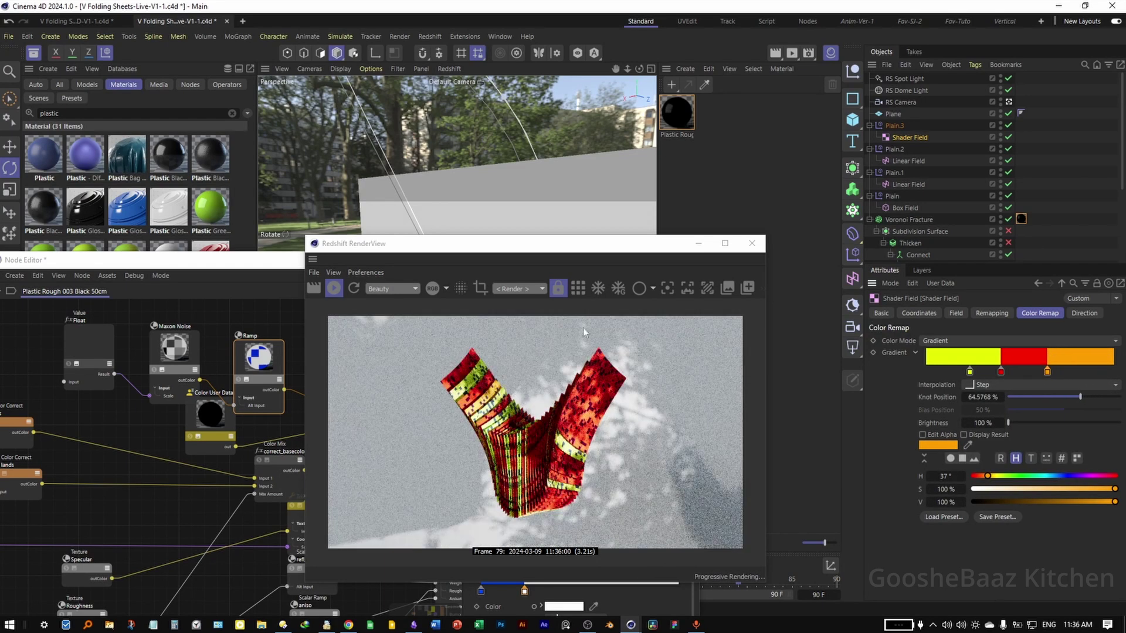
- Enable the Thicken and Subdivision Surface generators under the Voronoi Fracture and inspect the sheets in the render preview
left_click_drag(581, 248, 696, 137)
left_click(1073, 218)
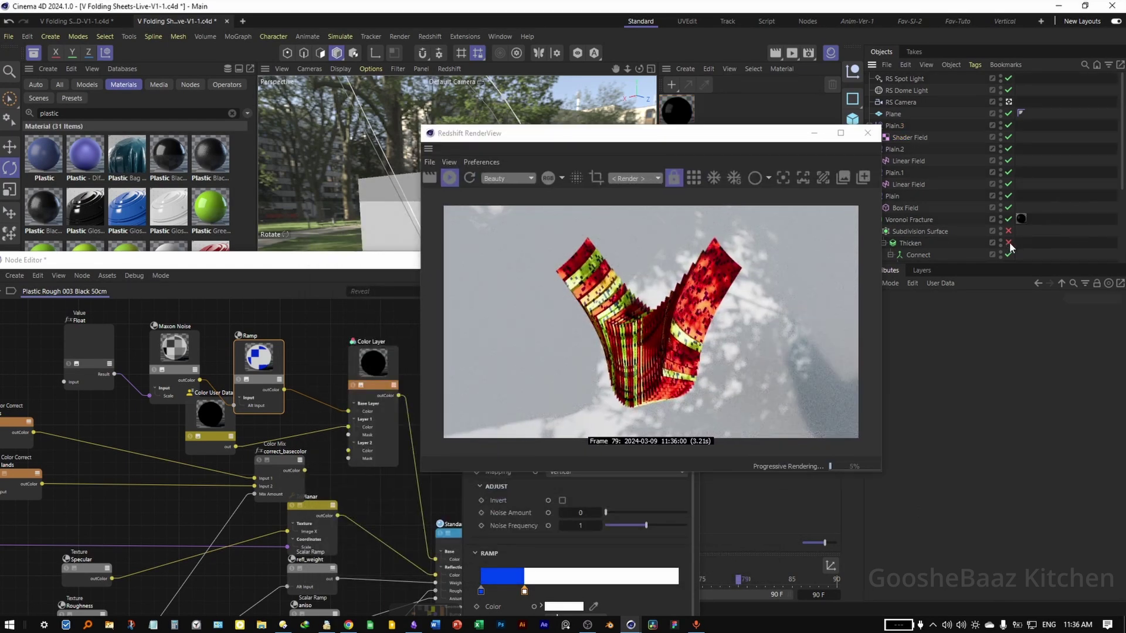
left_click(1008, 243)
left_click(1008, 231)
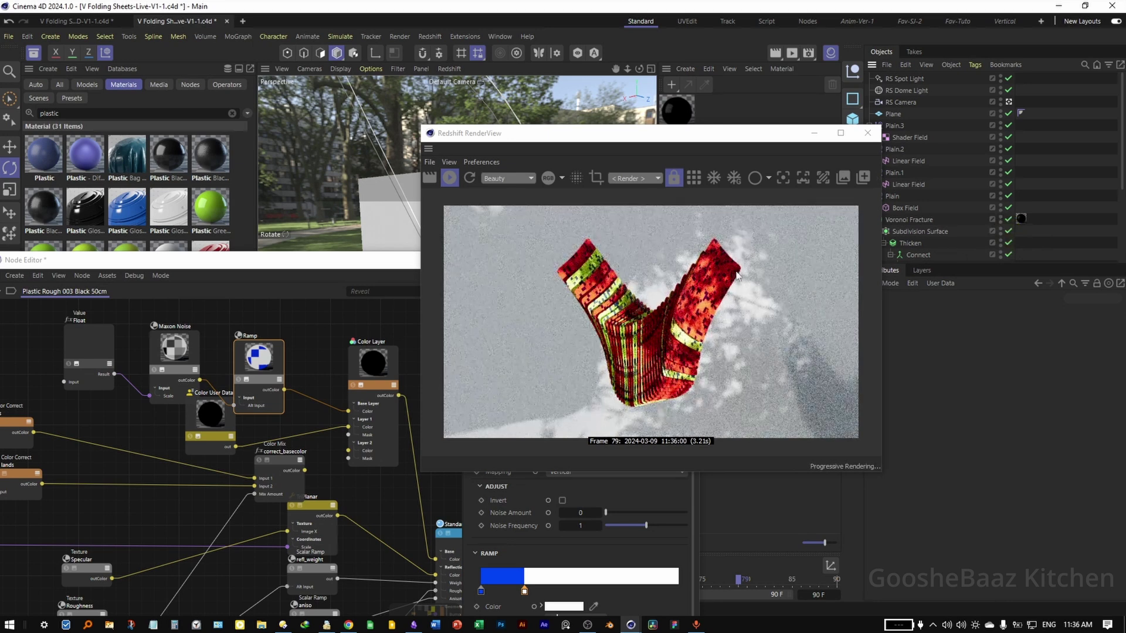
scroll(712, 295, "down", 1)
scroll(699, 298, "up", 2)
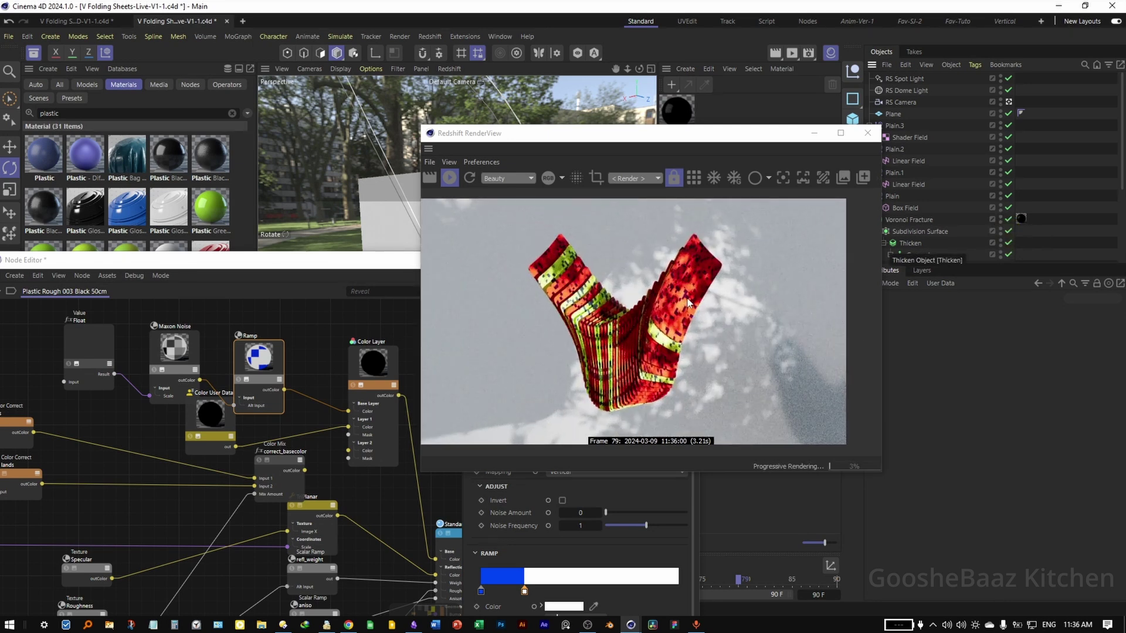
scroll(688, 304, "down", 1)
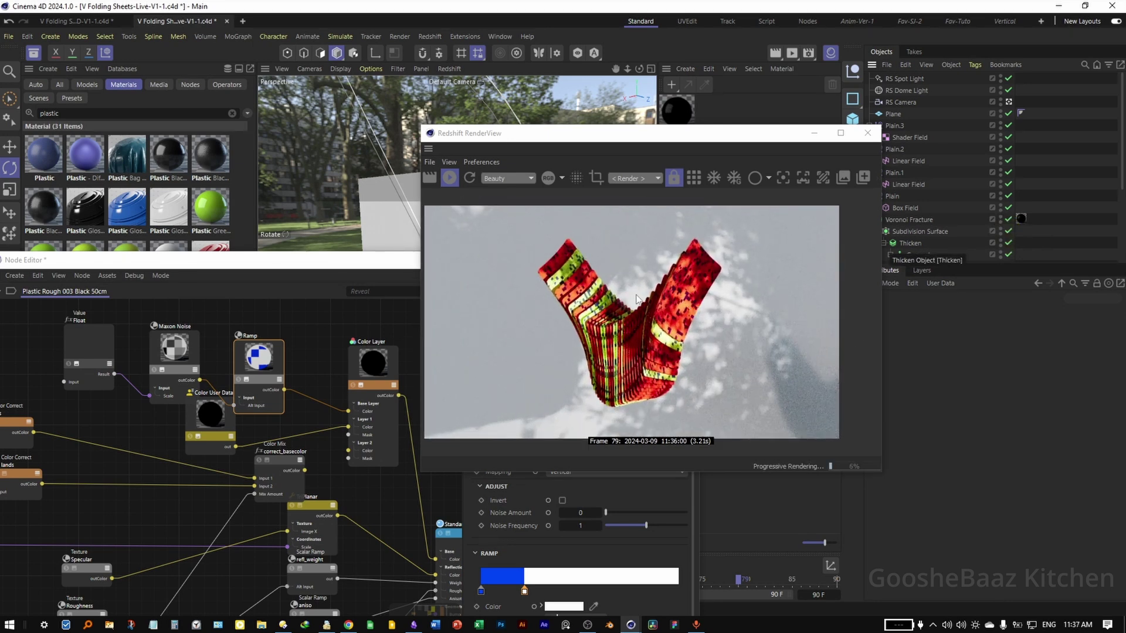